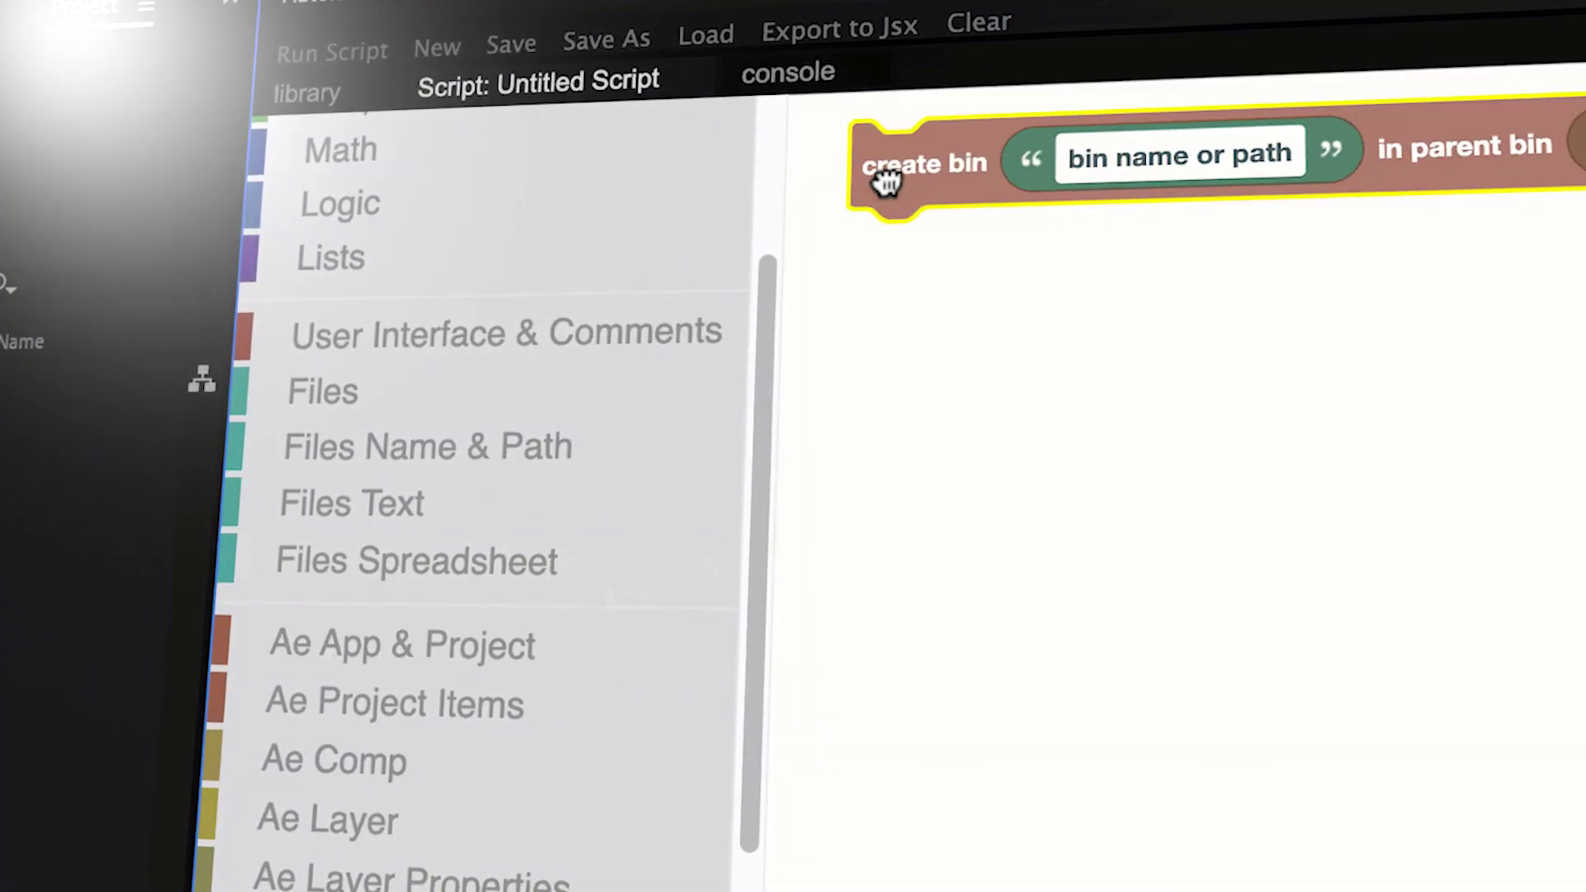
Name the create bin block 'footage', then duplicate it and rename the copy 'comps'
{"action": "left_click", "coordinate": [1090, 157]}
{"action": "type", "text": "footage"}
{"action": "left_click", "coordinate": [1083, 244]}
{"action": "right_click", "coordinate": [949, 212]}
{"action": "left_click", "coordinate": [1037, 223]}
{"action": "left_click", "coordinate": [1135, 256]}
{"action": "type", "text": "comps"}
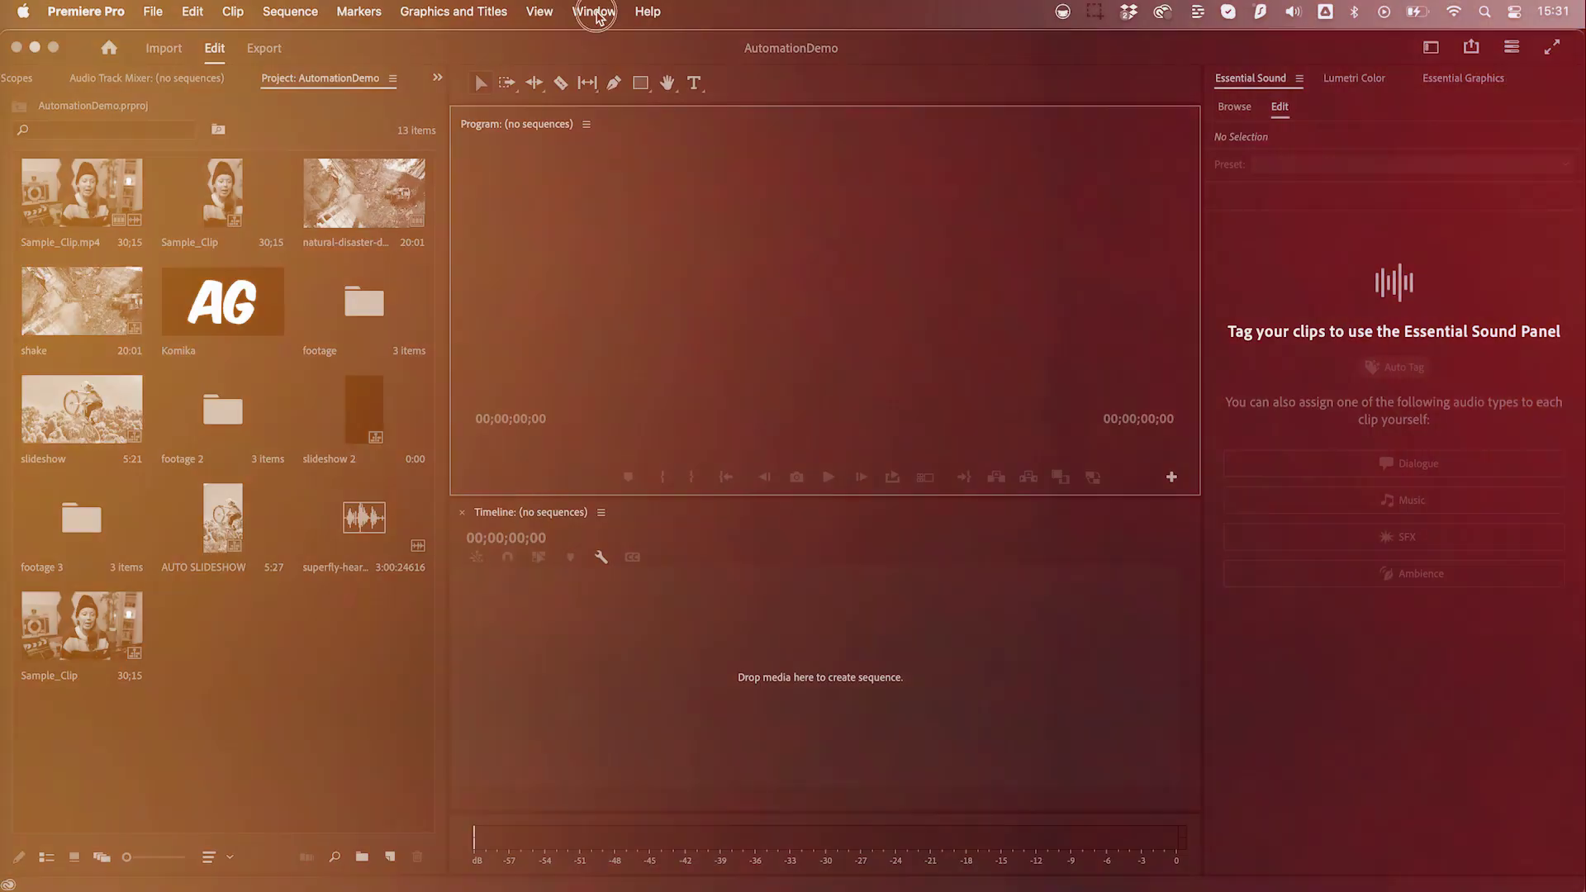
Open the Automation Blocks panel from the Window > Extensions menu
{"action": "left_click", "coordinate": [582, 11]}
{"action": "mouse_move", "coordinate": [760, 104]}
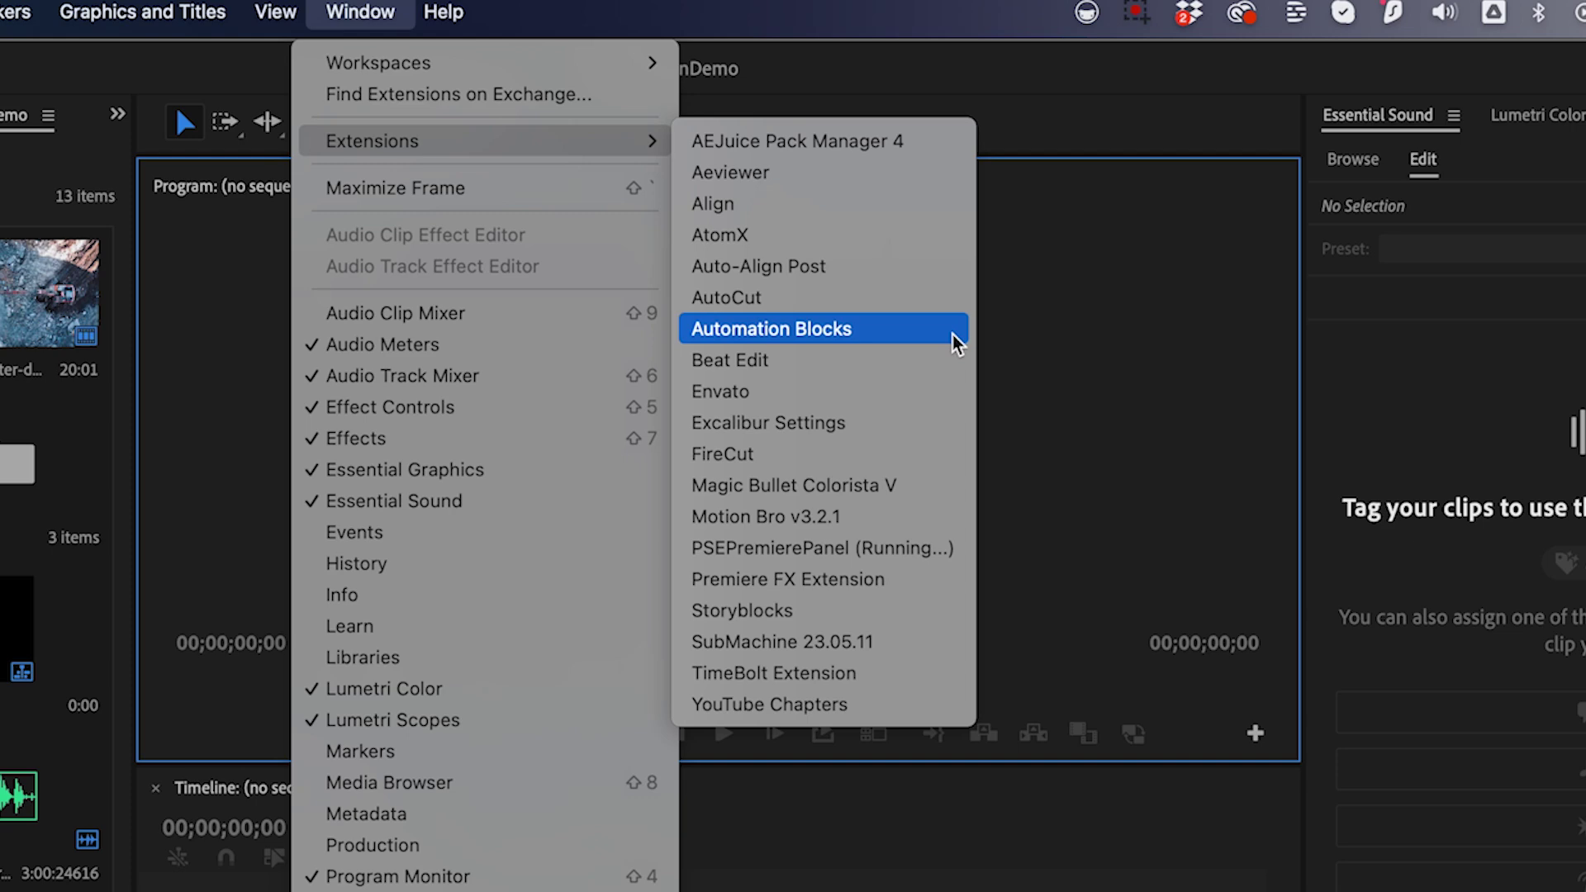
{"action": "left_click", "coordinate": [957, 341]}
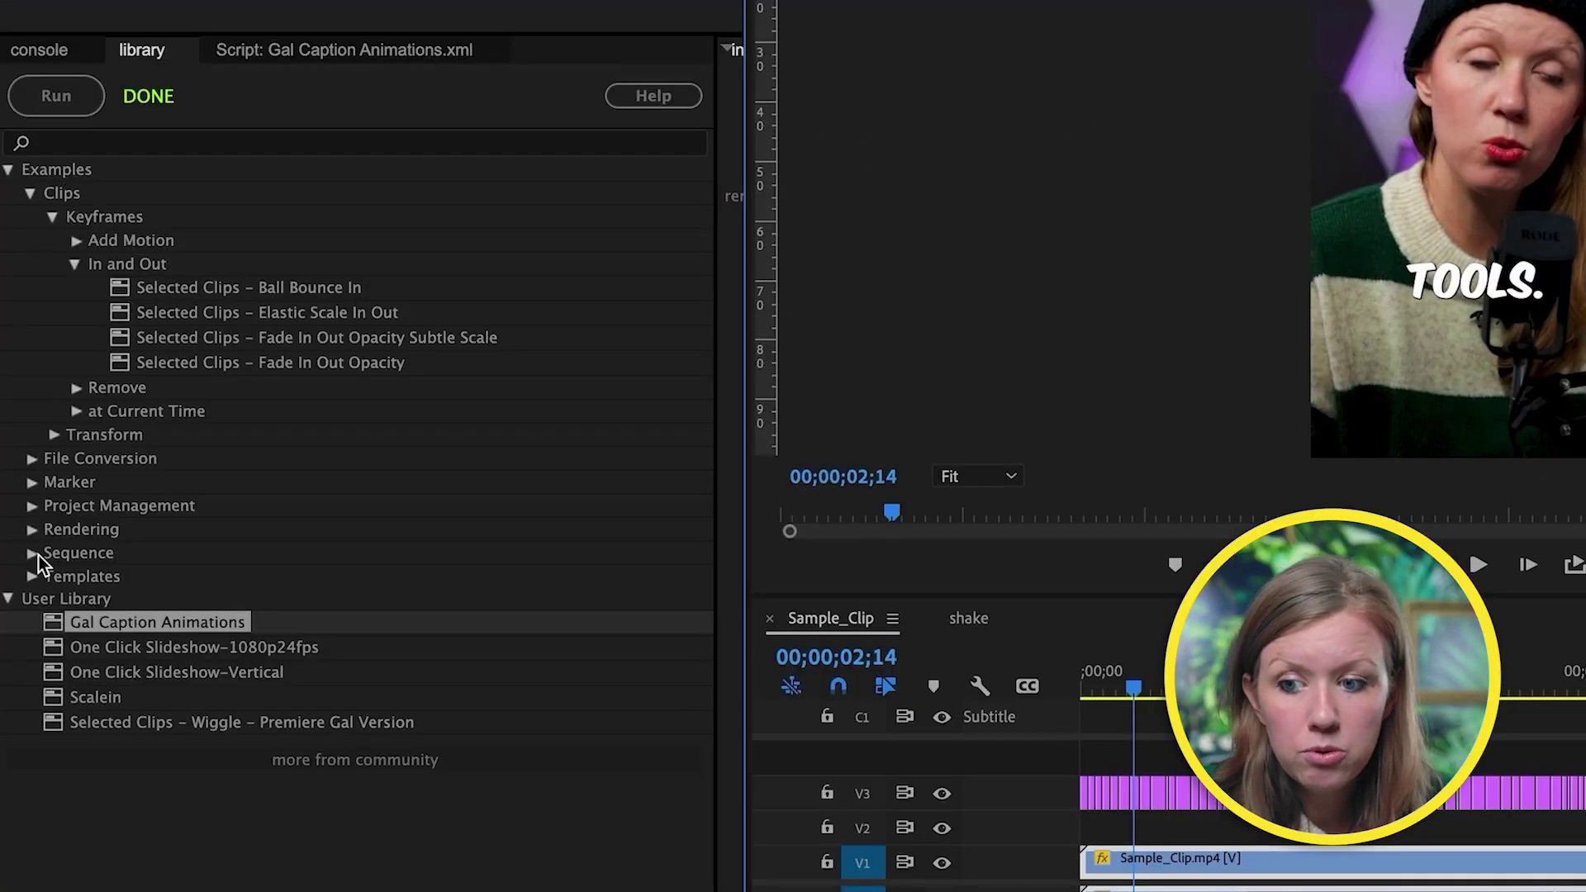
Run the Rendering > One Click Slideshow script on the Photos folder and play the slideshow
{"action": "left_click", "coordinate": [31, 530]}
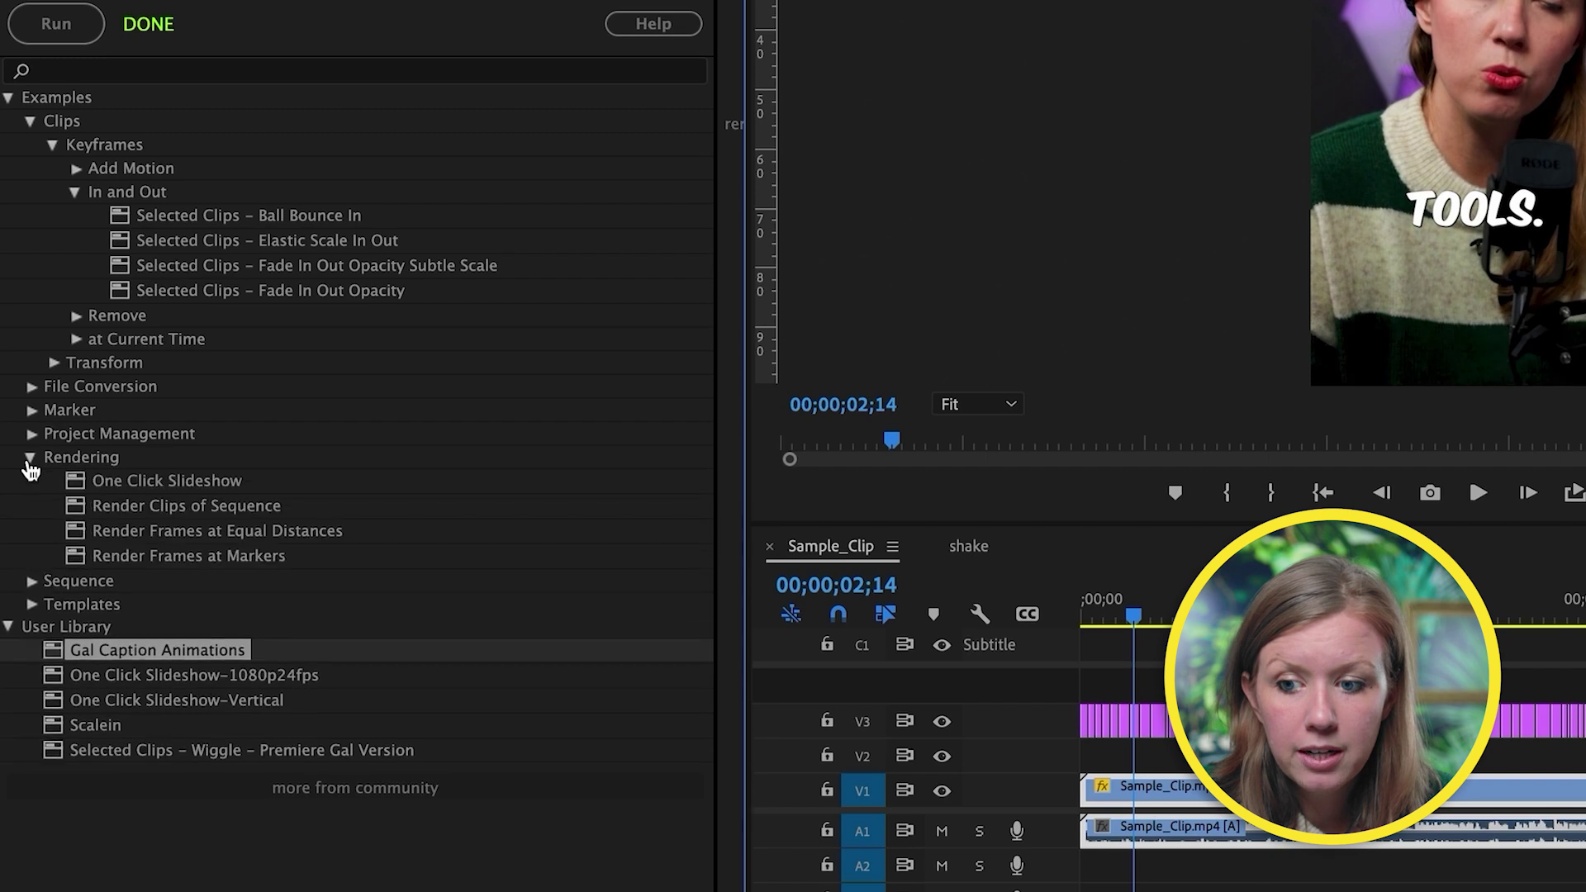
{"action": "left_click", "coordinate": [127, 483]}
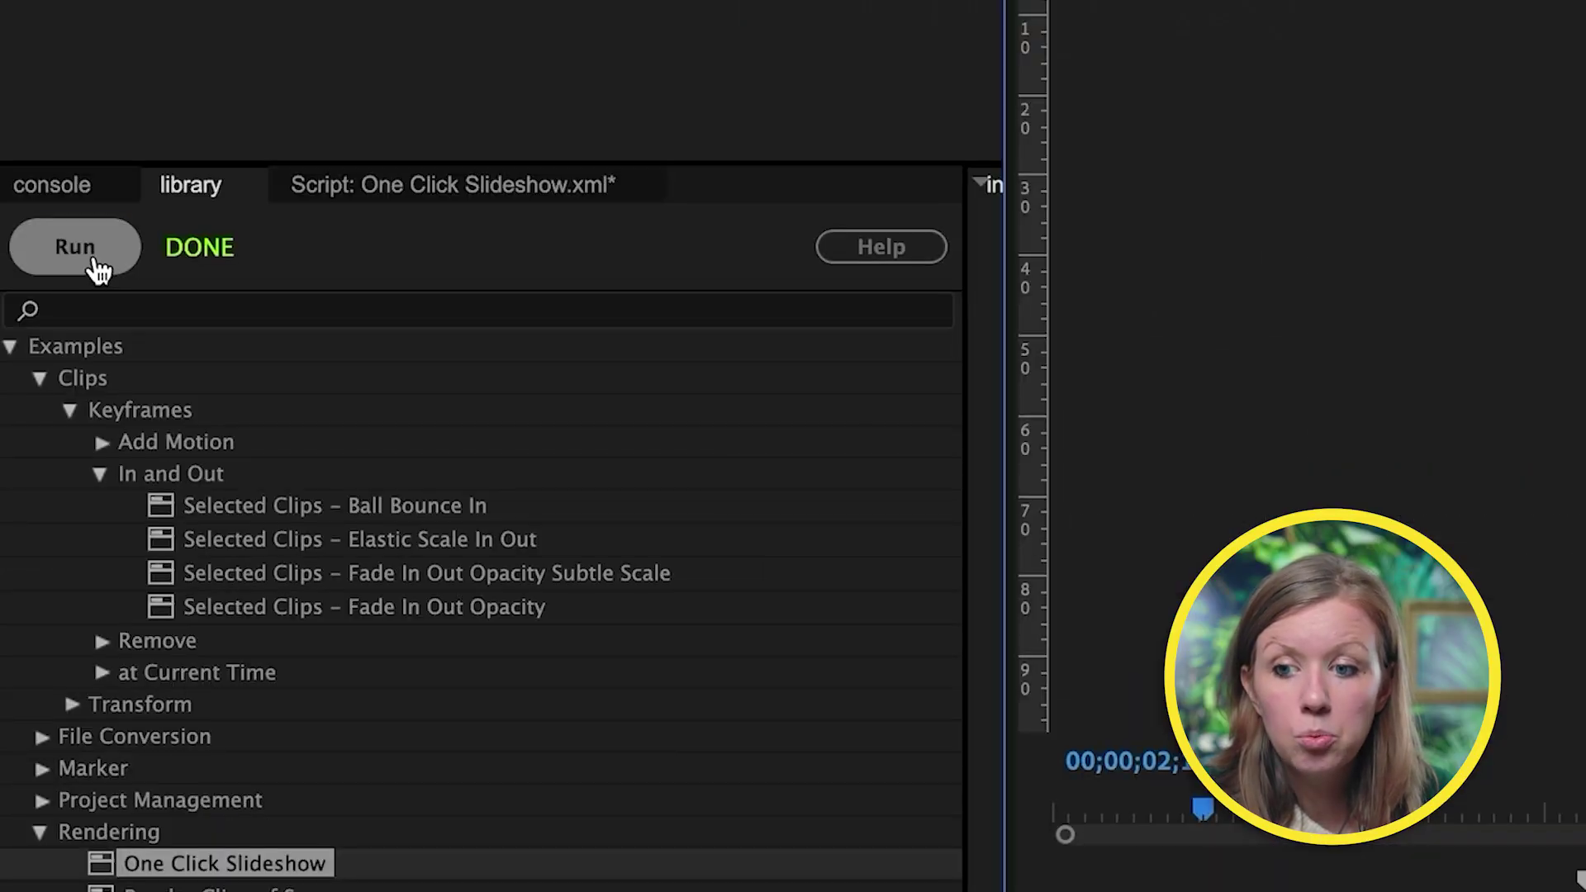
{"action": "left_click", "coordinate": [94, 254]}
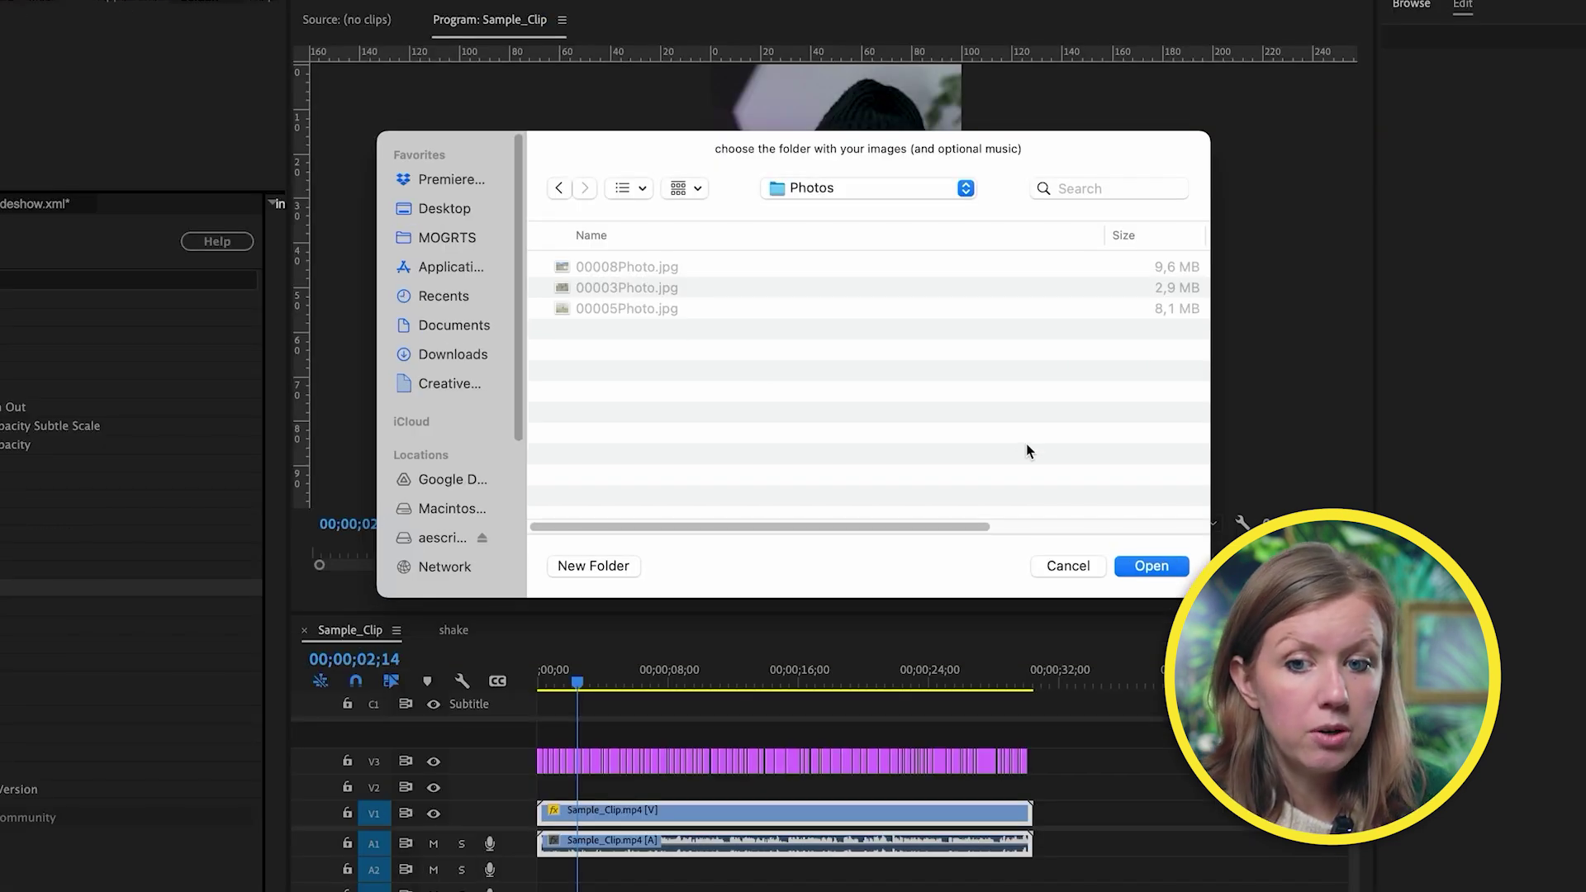
{"action": "left_click", "coordinate": [1152, 566]}
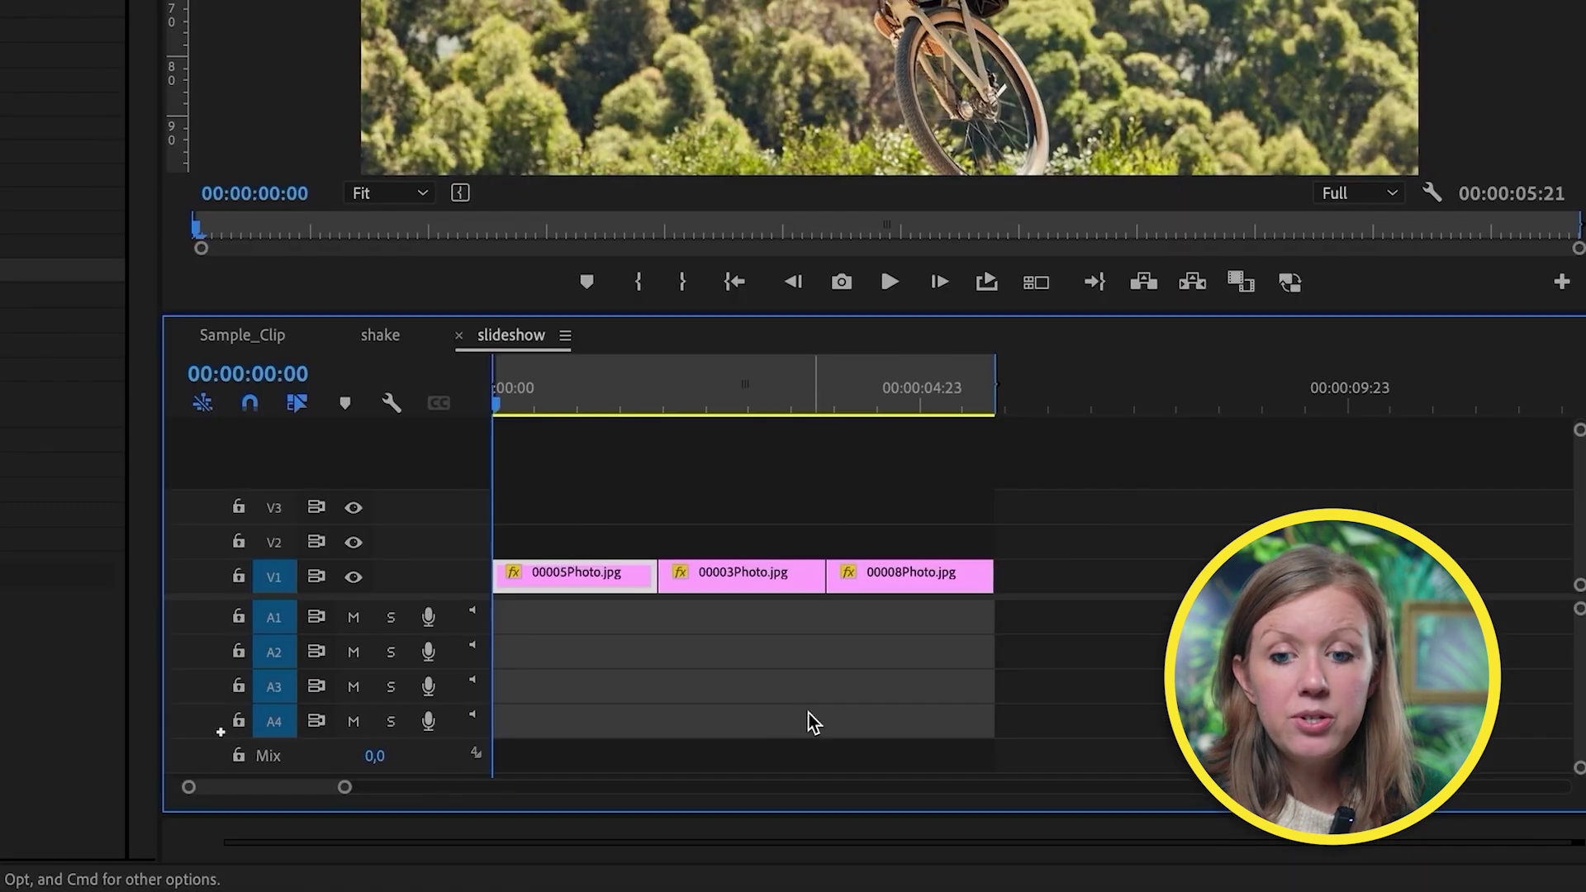
{"action": "key", "text": "space"}
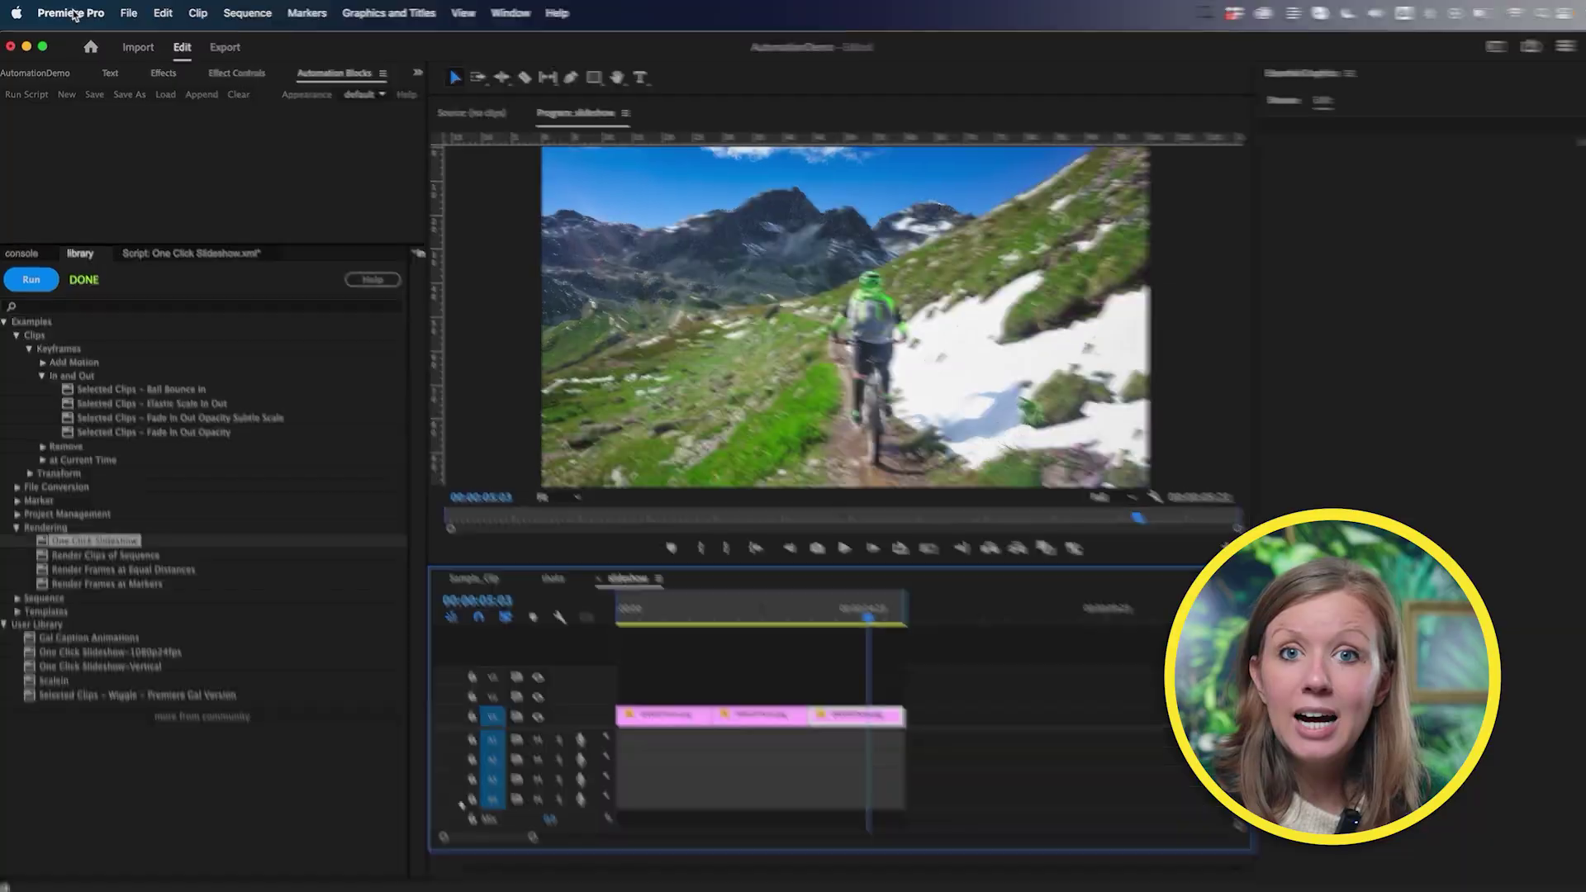
{"action": "left_click", "coordinate": [58, 14]}
{"action": "mouse_move", "coordinate": [80, 86]}
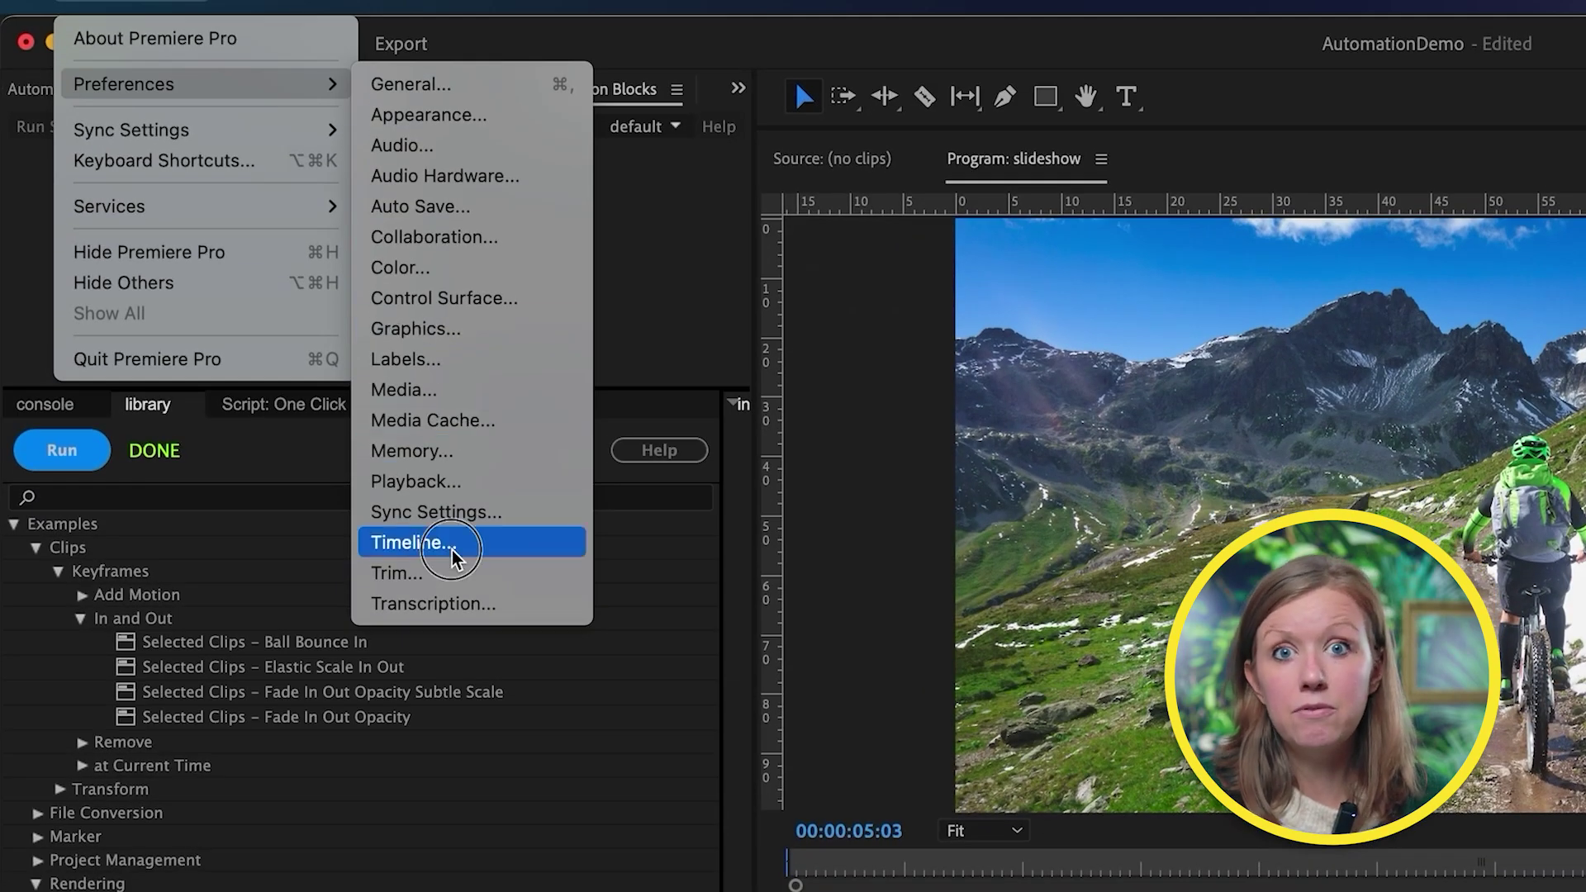
{"action": "left_click", "coordinate": [453, 554]}
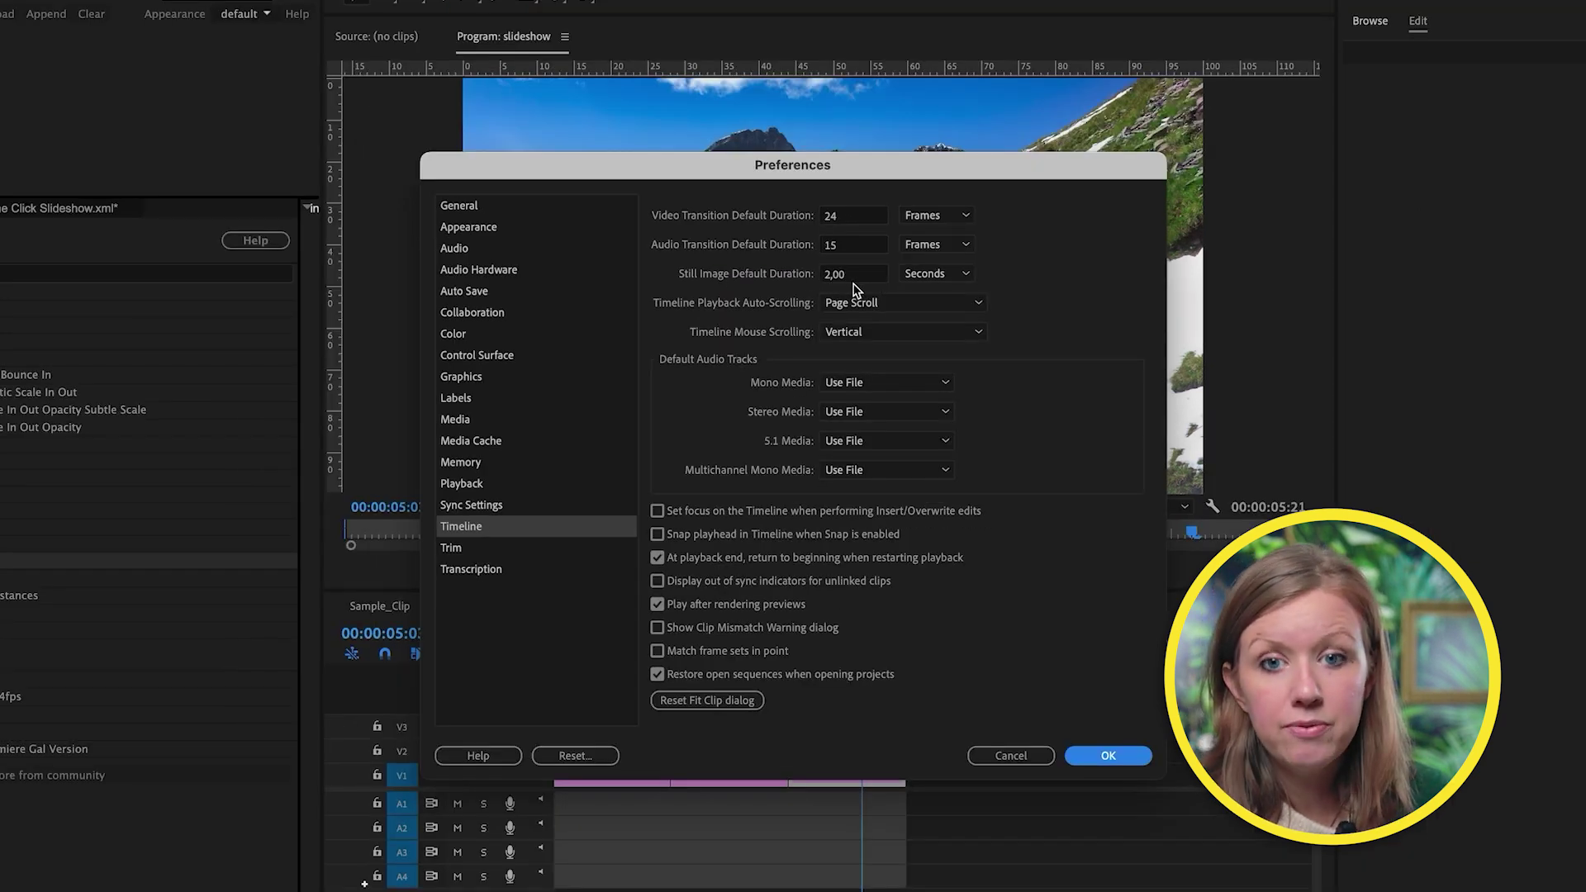
{"action": "left_click", "coordinate": [1122, 760]}
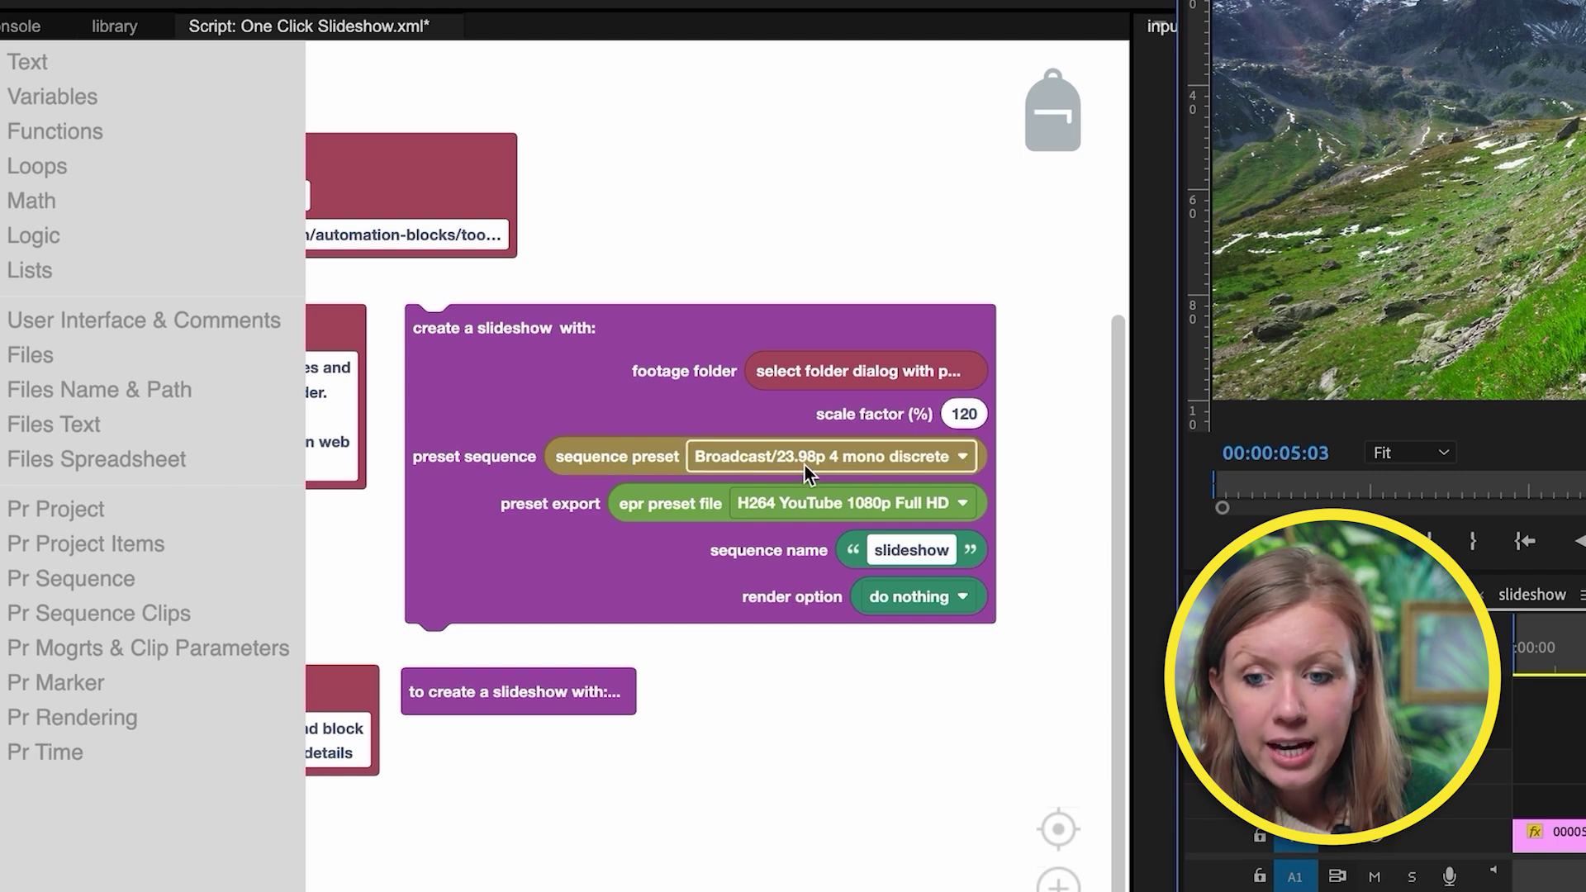
Set the script's sequence preset to Social Media Portrait 9x16 30 fps and save it under a new name
{"action": "left_click", "coordinate": [963, 458]}
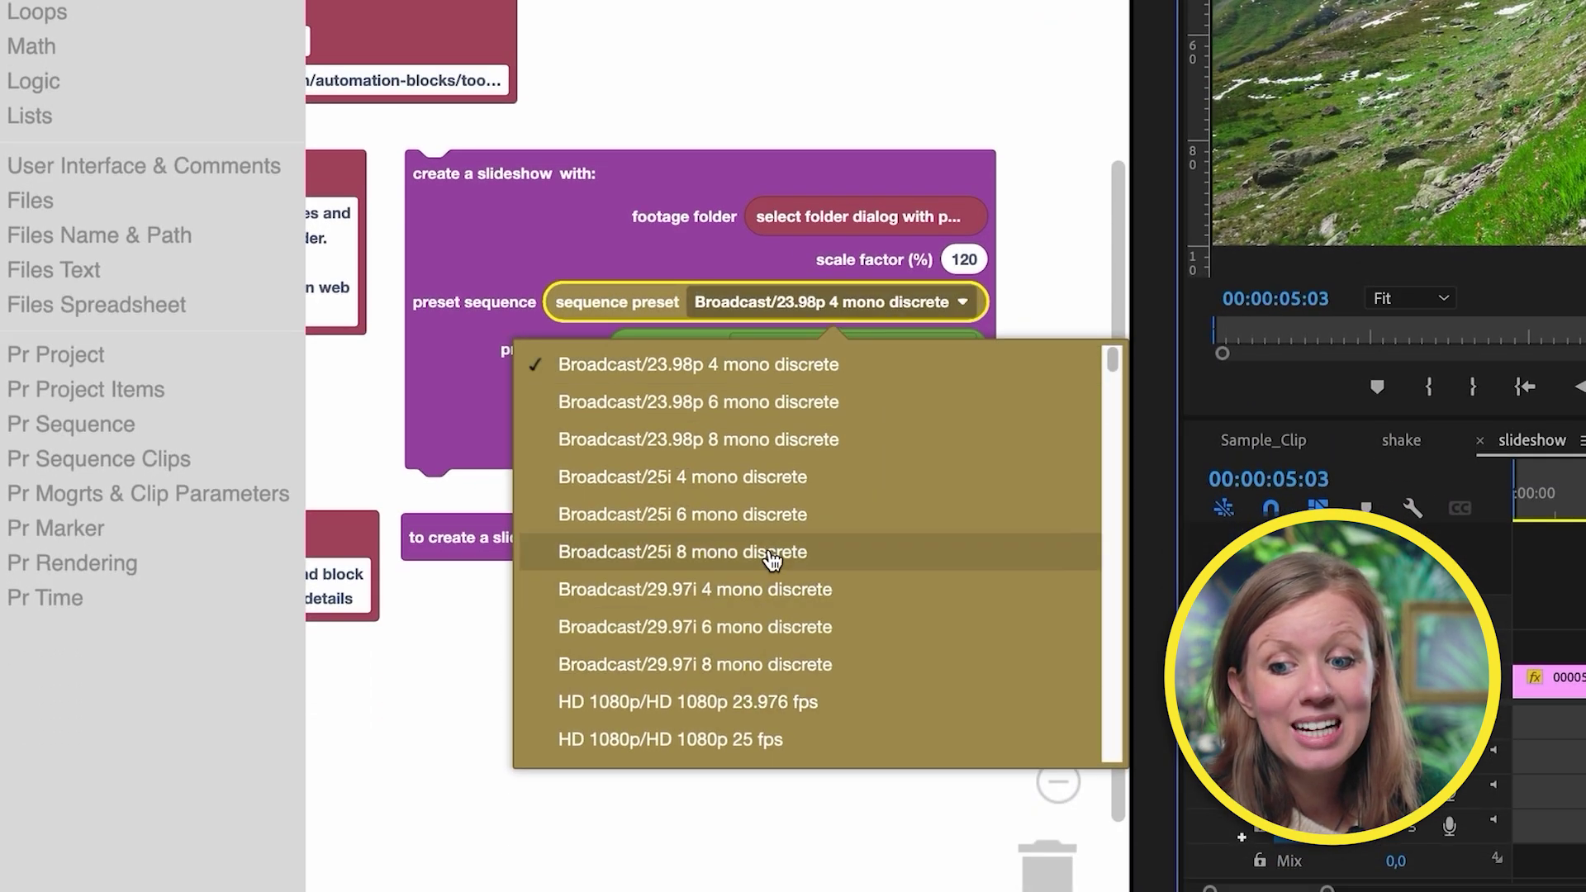
{"action": "scroll", "coordinate": [771, 558], "scroll_direction": "down", "scroll_amount": 1}
{"action": "scroll", "coordinate": [771, 557], "scroll_direction": "down", "scroll_amount": 5}
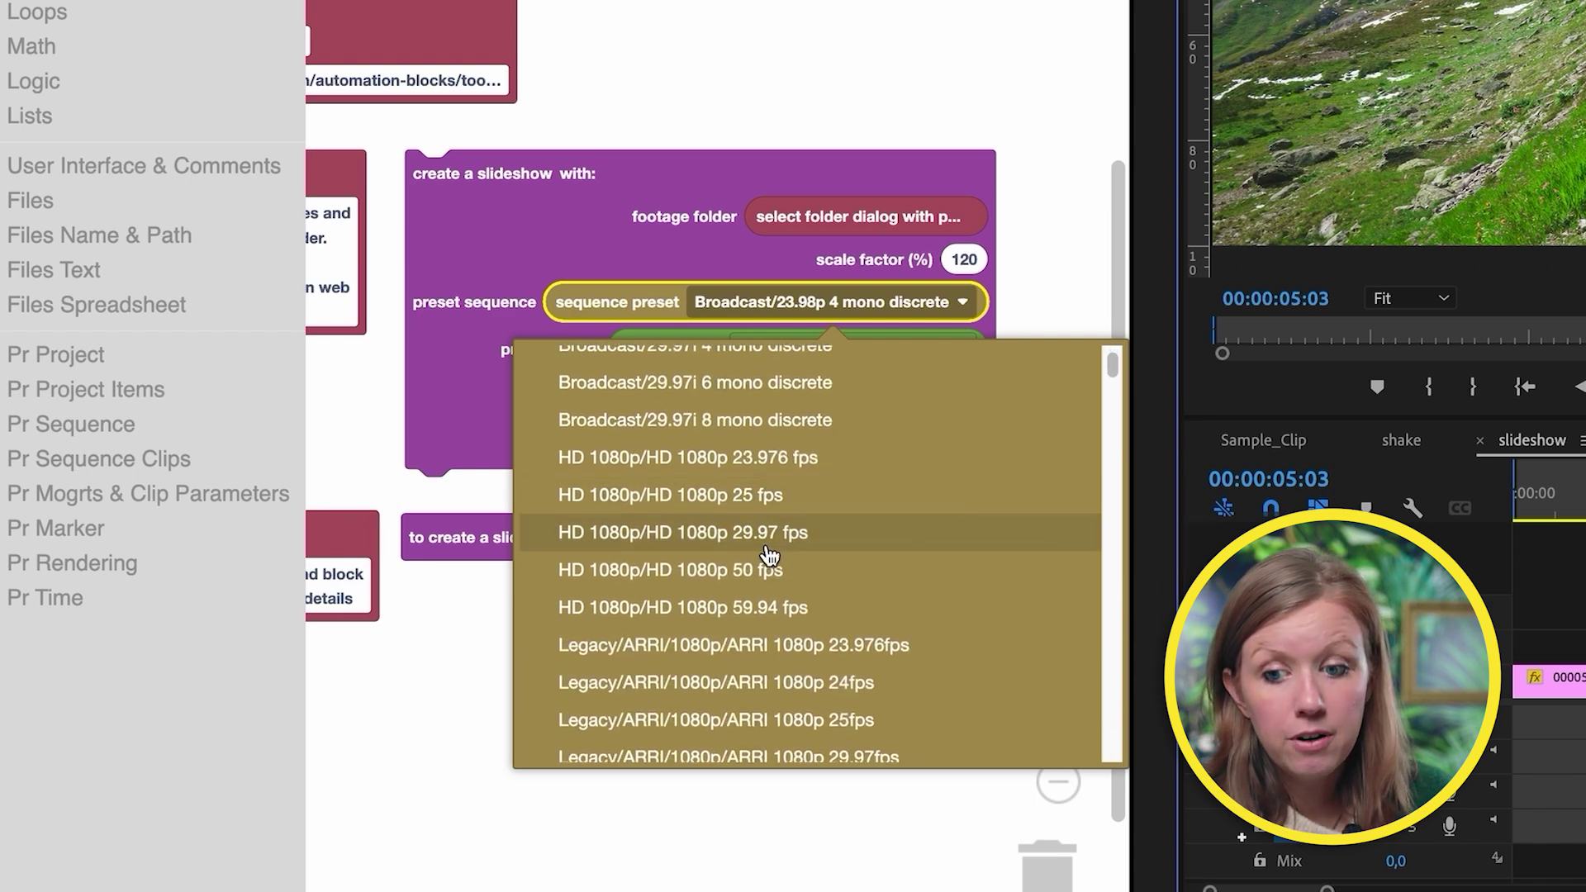
{"action": "scroll", "coordinate": [768, 555], "scroll_direction": "down", "scroll_amount": 10}
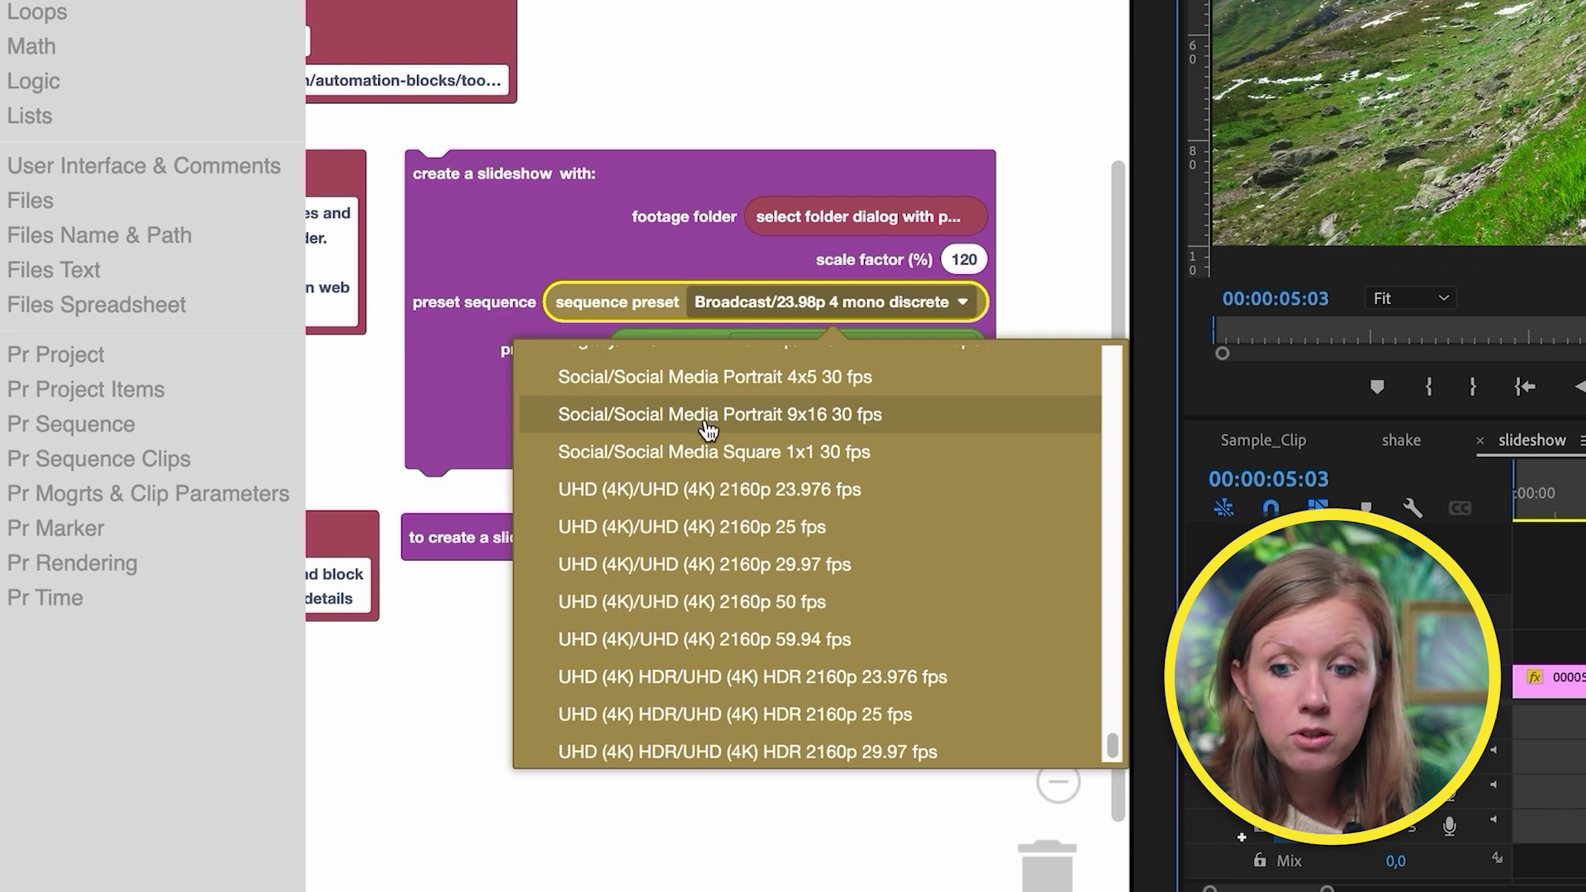
{"action": "left_click", "coordinate": [708, 425]}
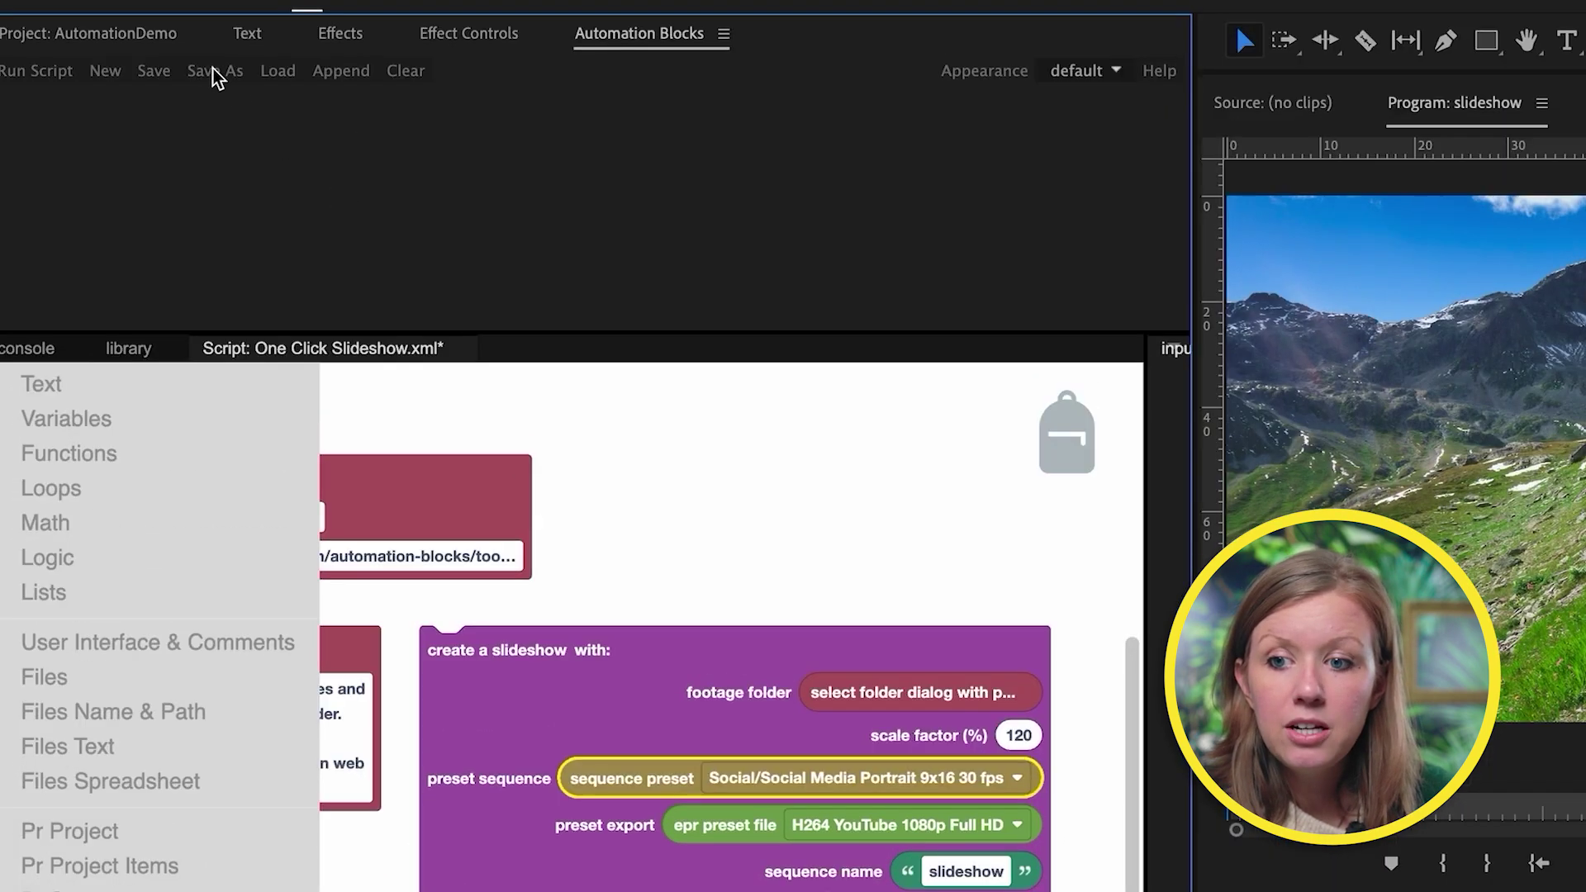
{"action": "left_click", "coordinate": [216, 73]}
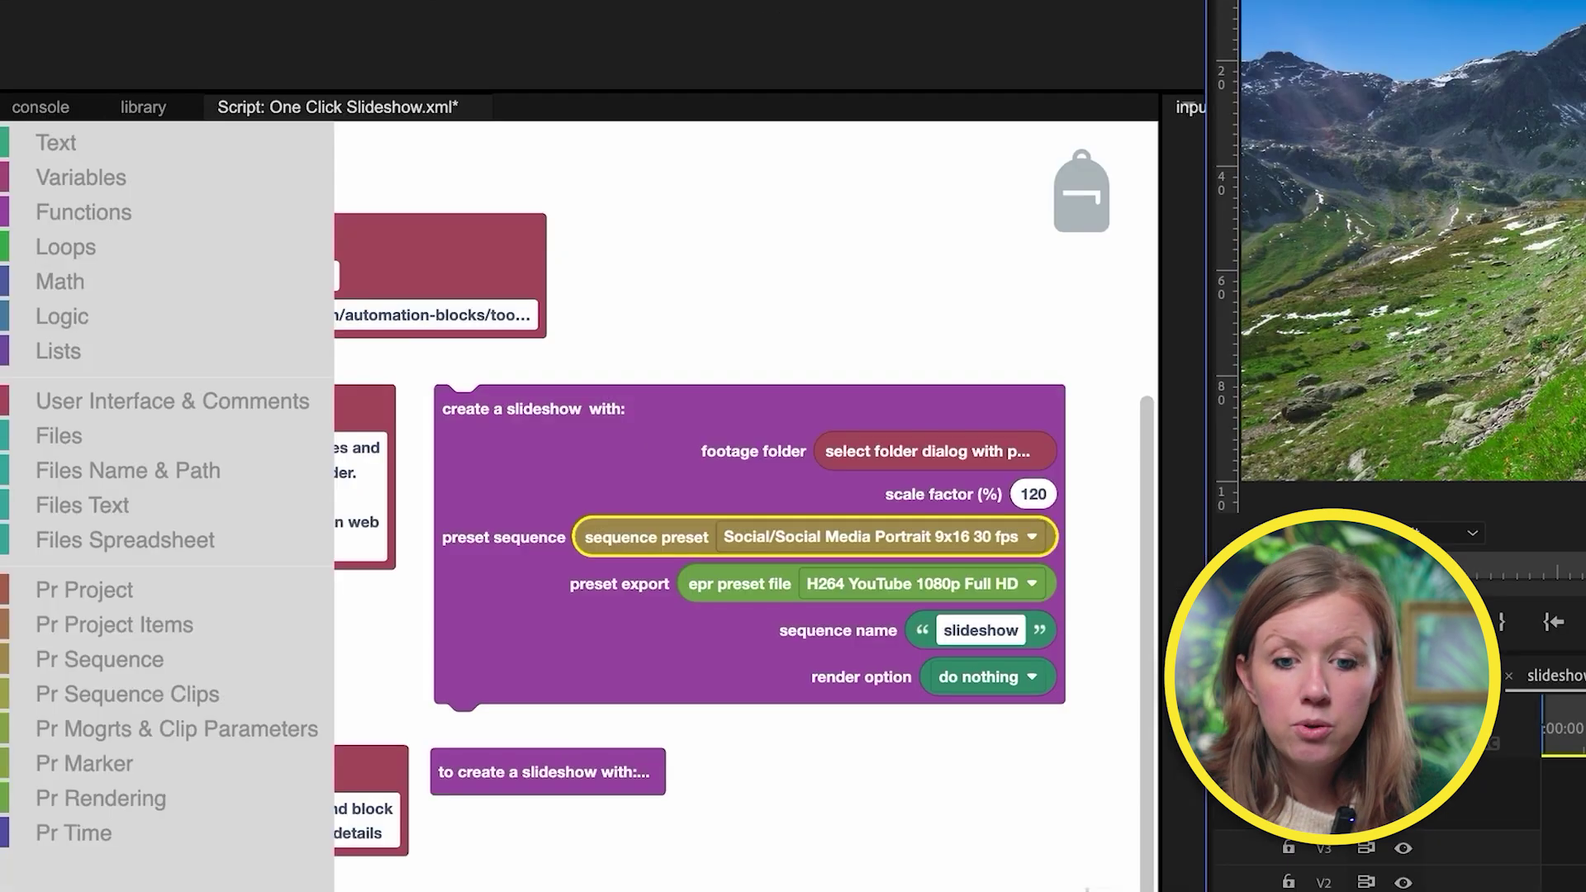
Run the One Click Slideshow-Vertical script on the Photos folder
{"action": "left_click", "coordinate": [145, 108]}
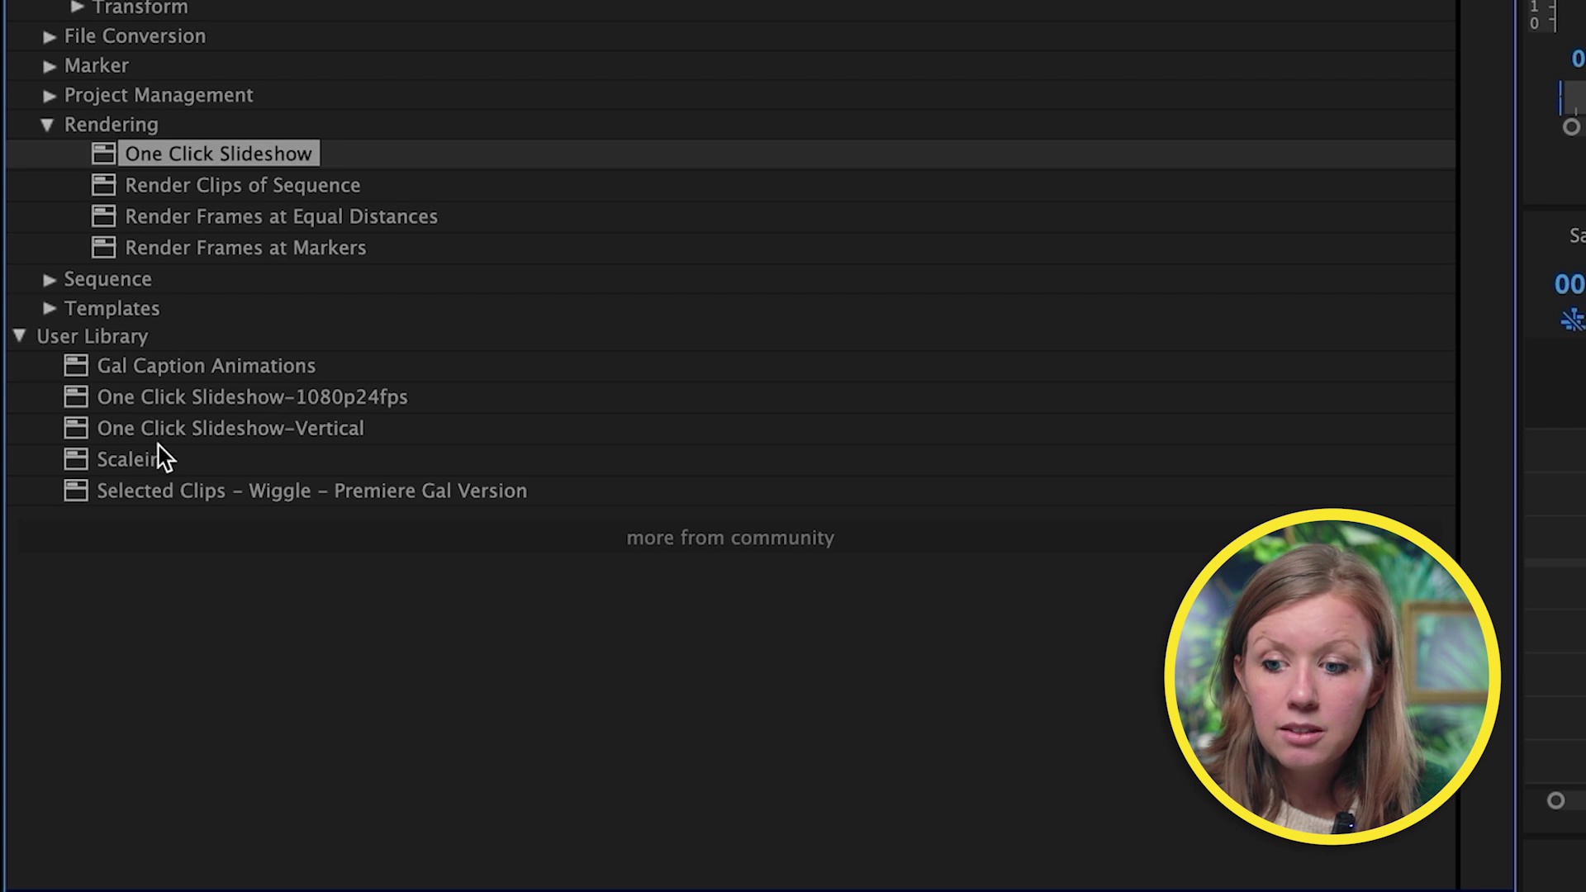
{"action": "left_click", "coordinate": [149, 428]}
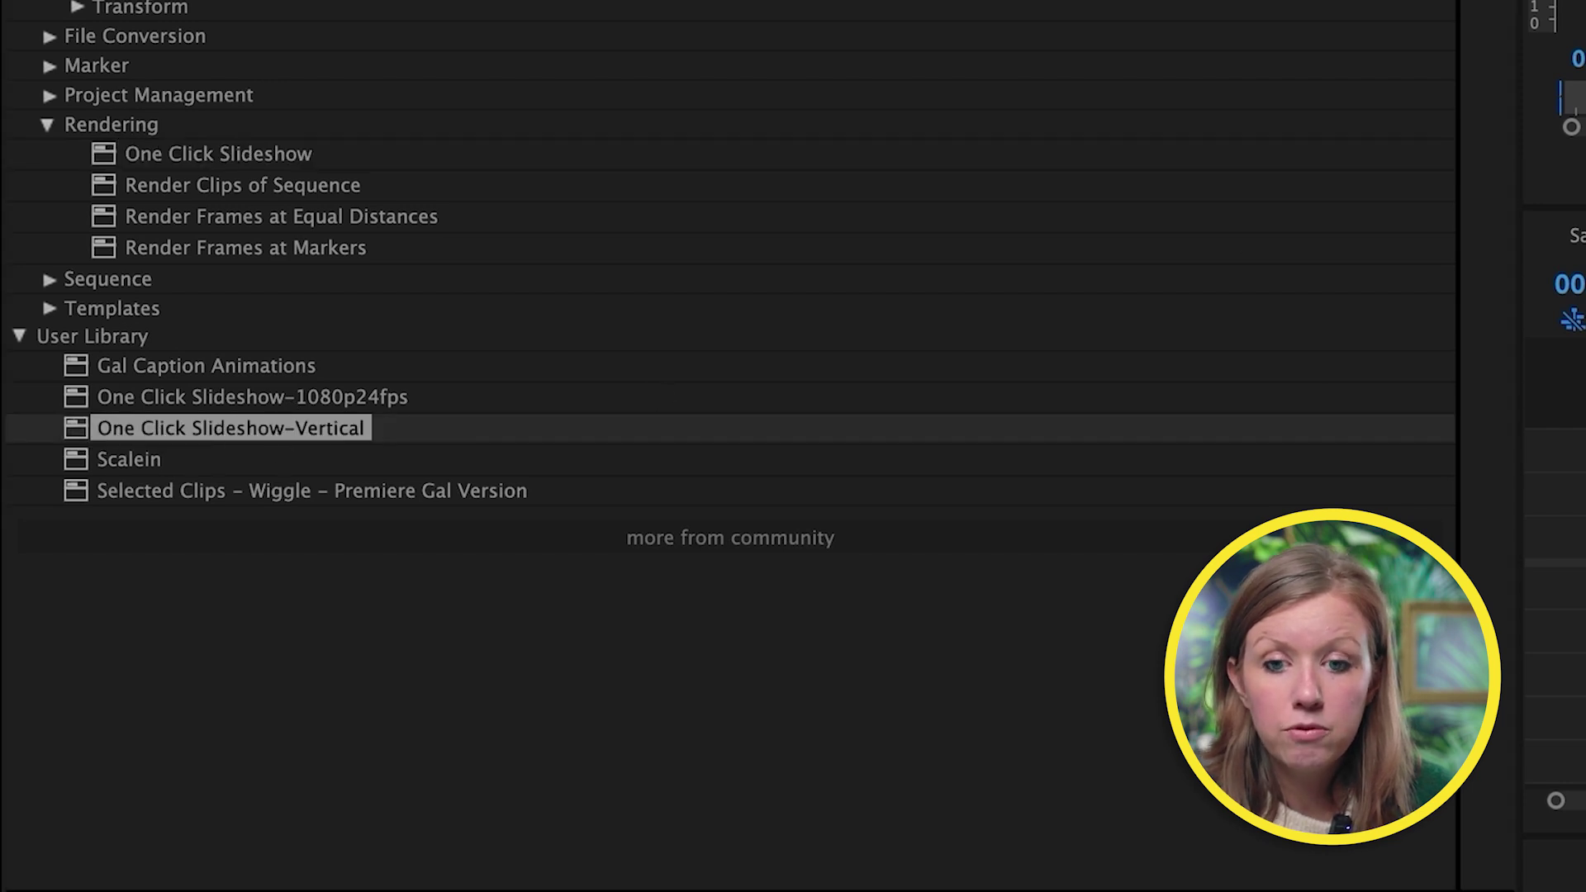
{"action": "left_click", "coordinate": [69, 273]}
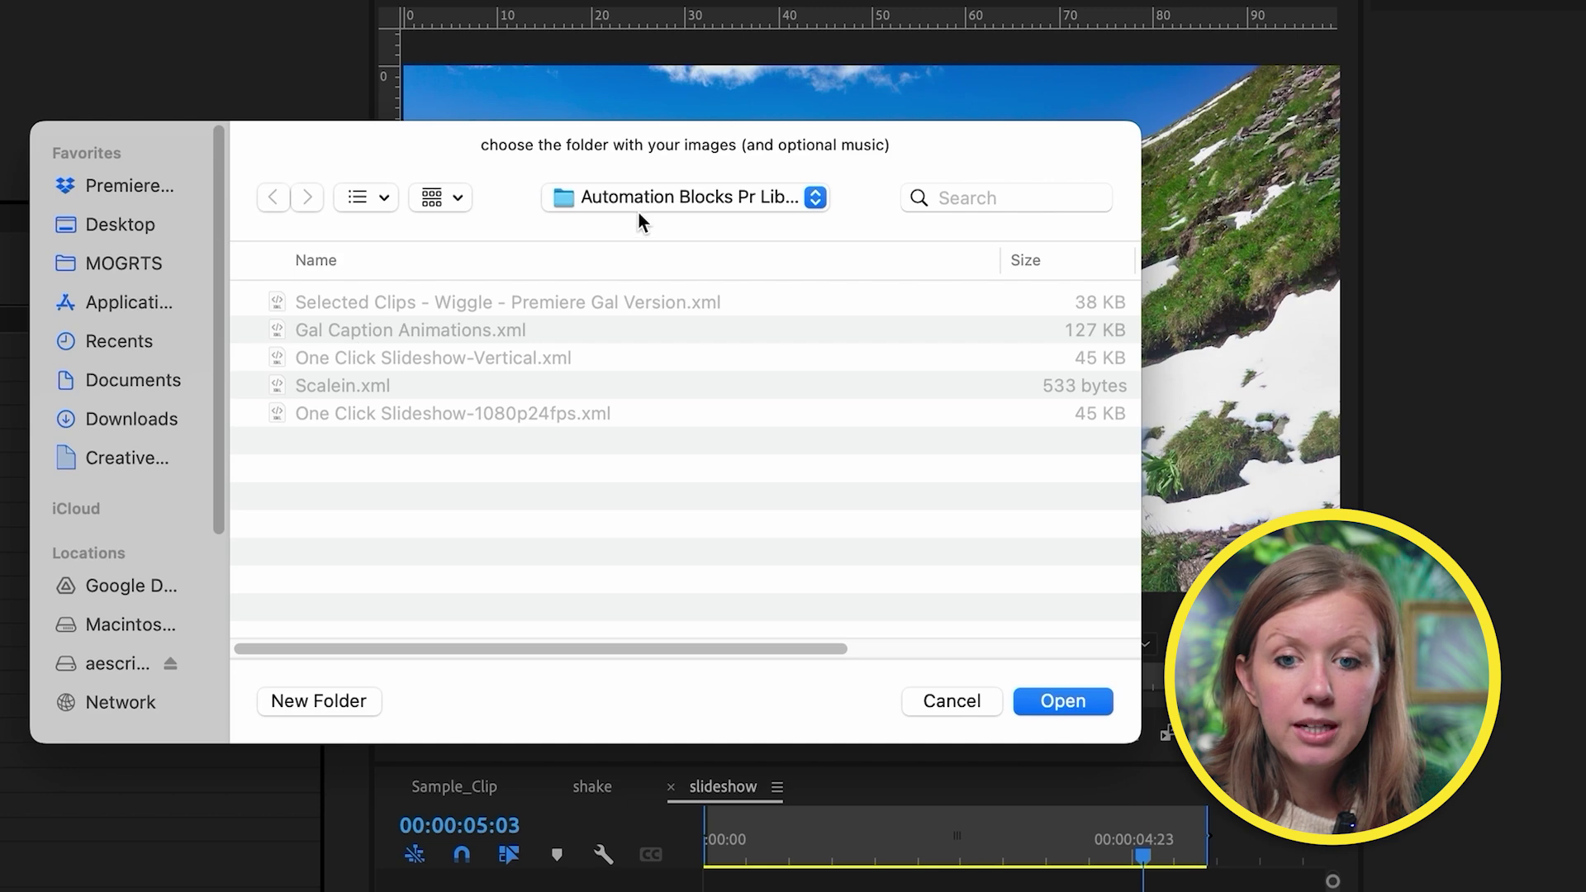
{"action": "left_click", "coordinate": [638, 211]}
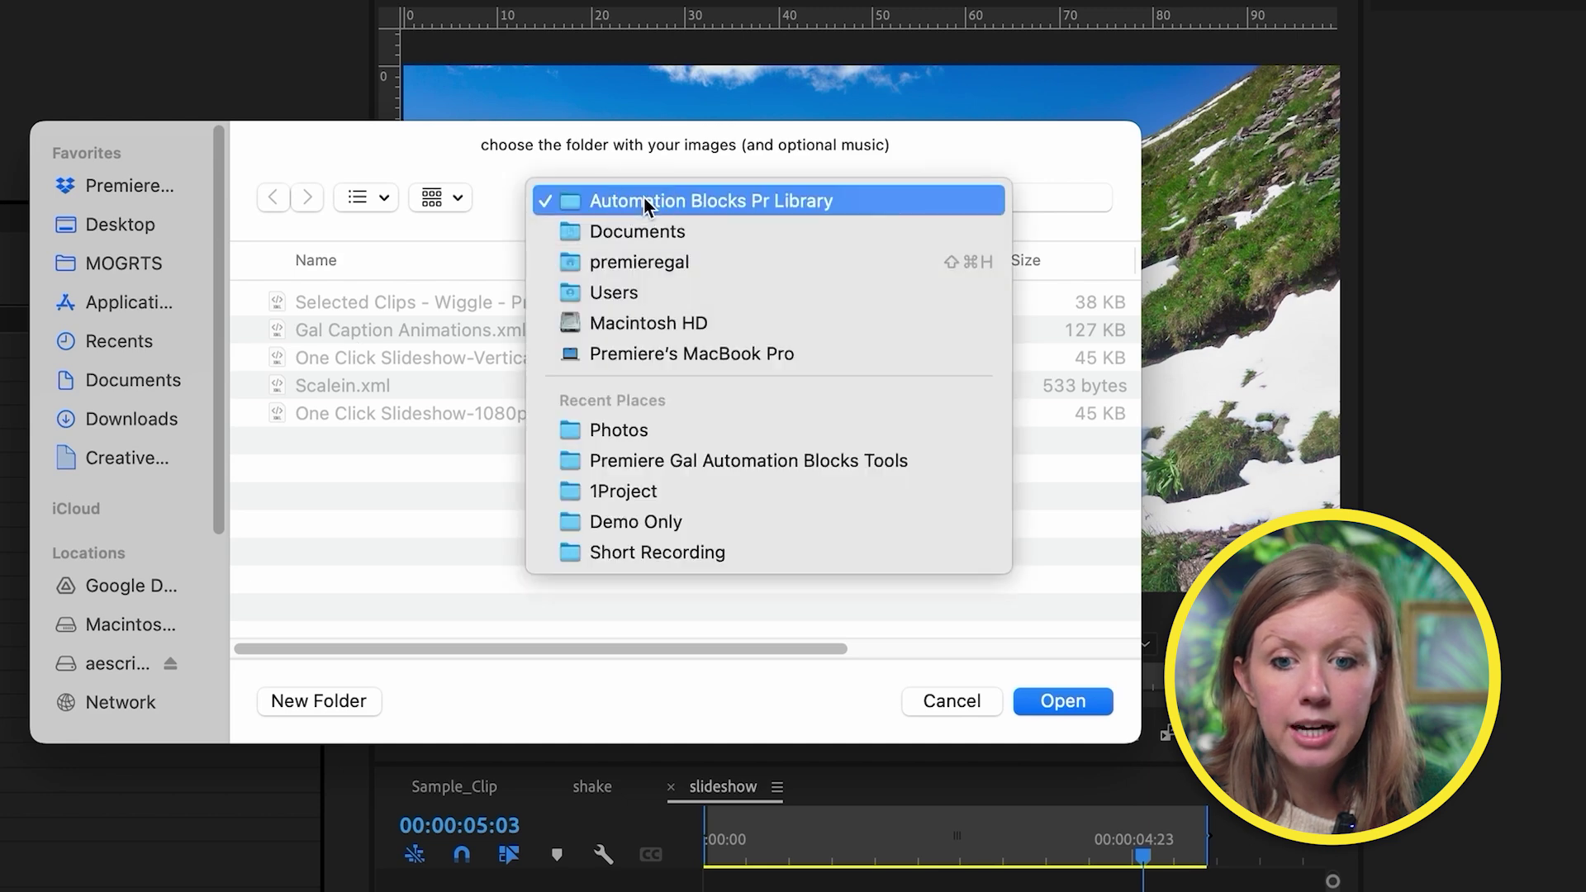
{"action": "left_click", "coordinate": [646, 431]}
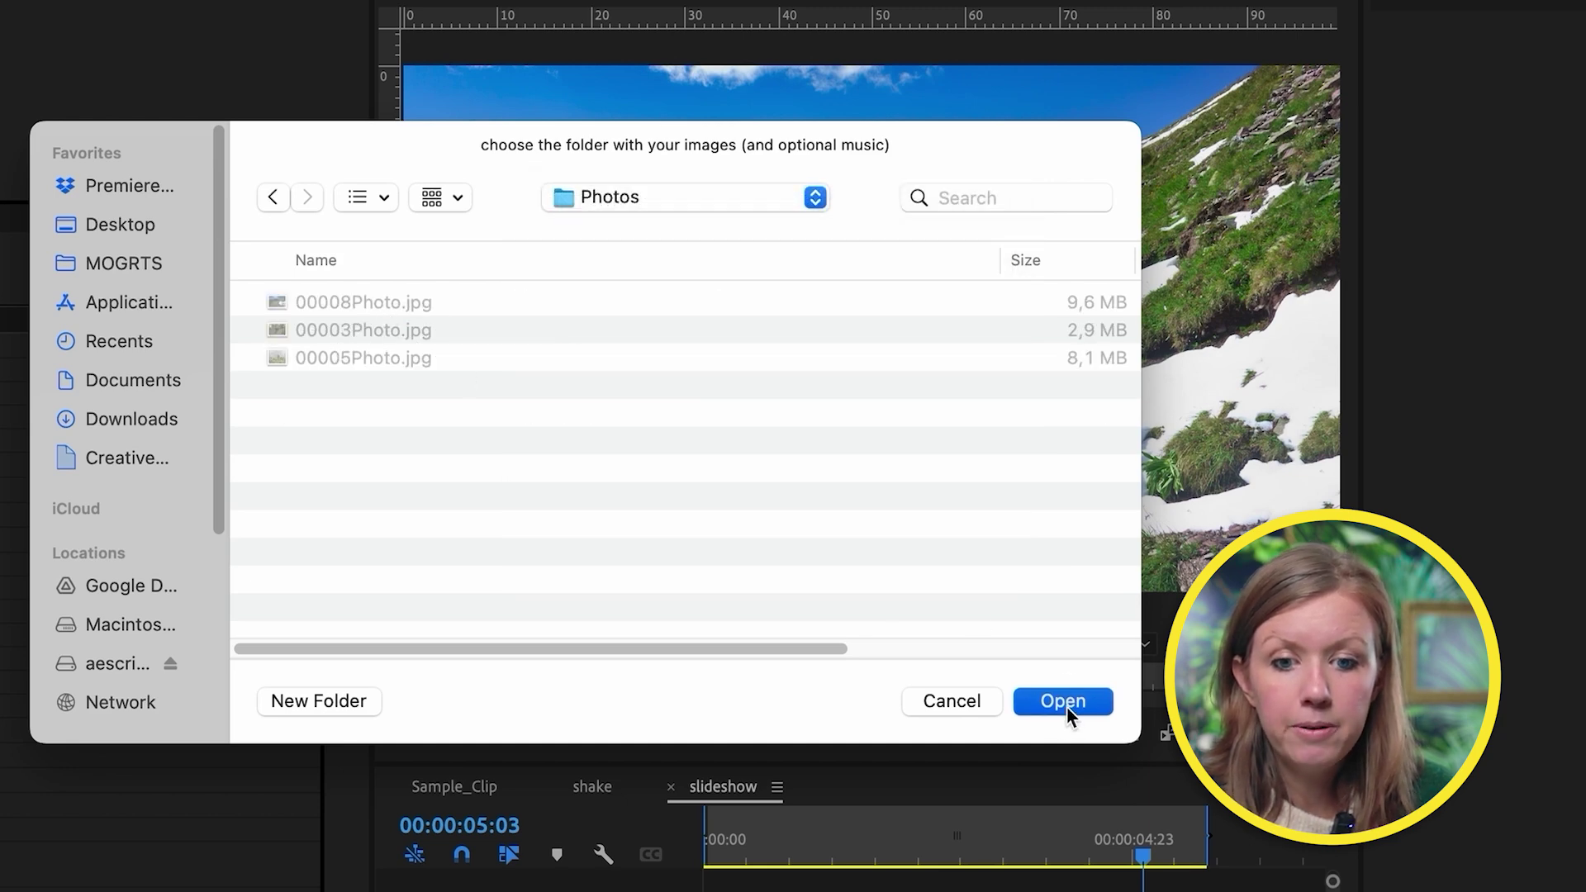
{"action": "left_click", "coordinate": [1063, 701]}
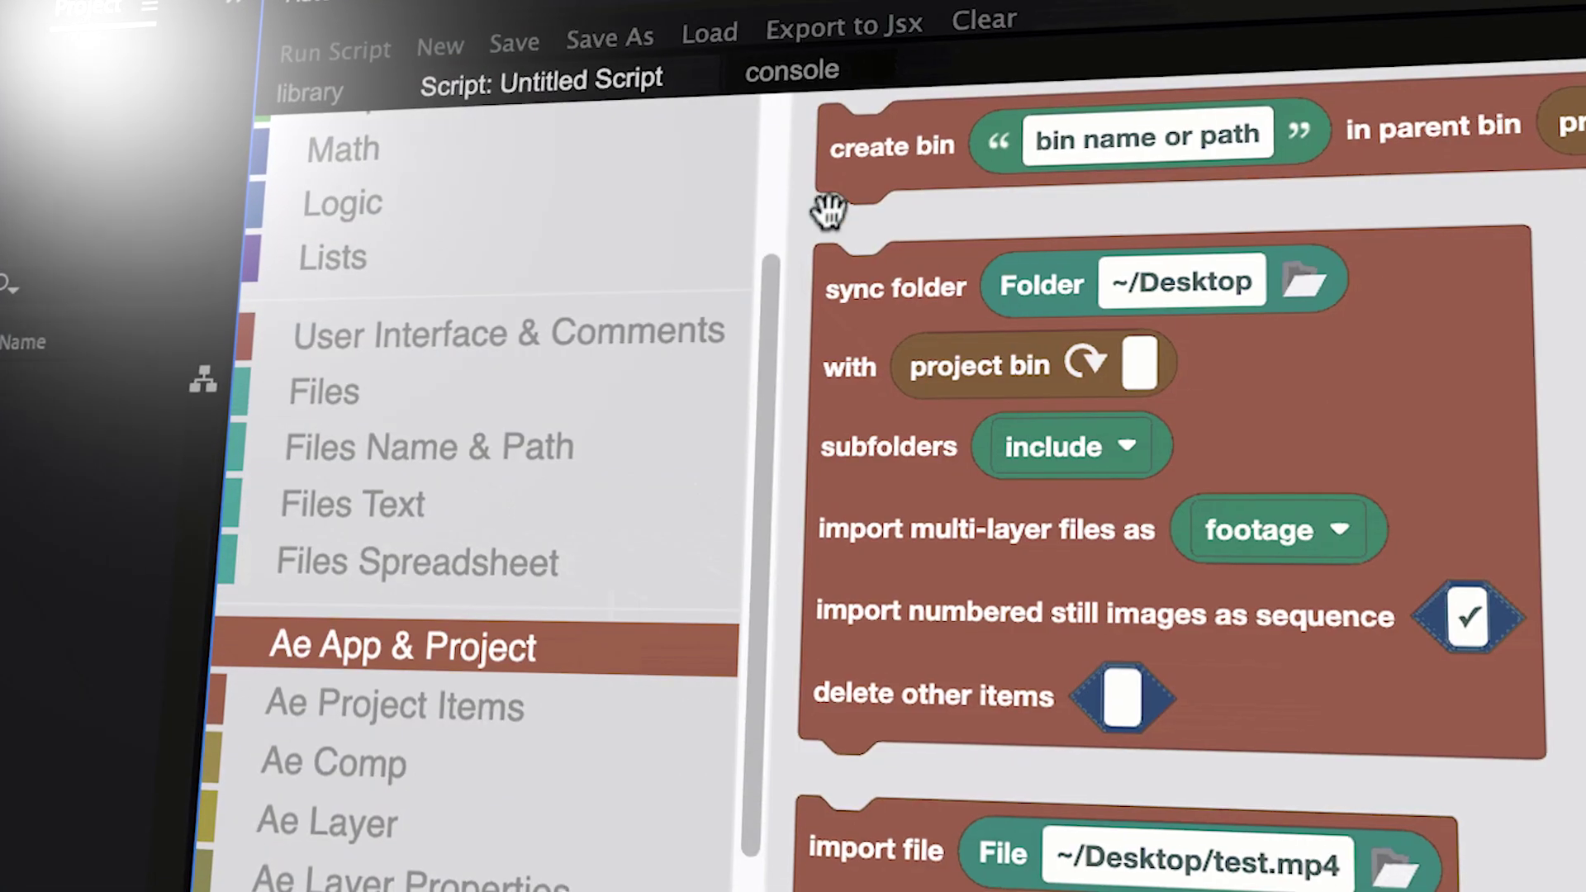
Add a create bin block to the script and name the bin 'footage'
{"action": "left_click_drag", "start_coordinate": [842, 170], "coordinate": [884, 177]}
{"action": "left_click", "coordinate": [1090, 163]}
{"action": "type", "text": "footage"}
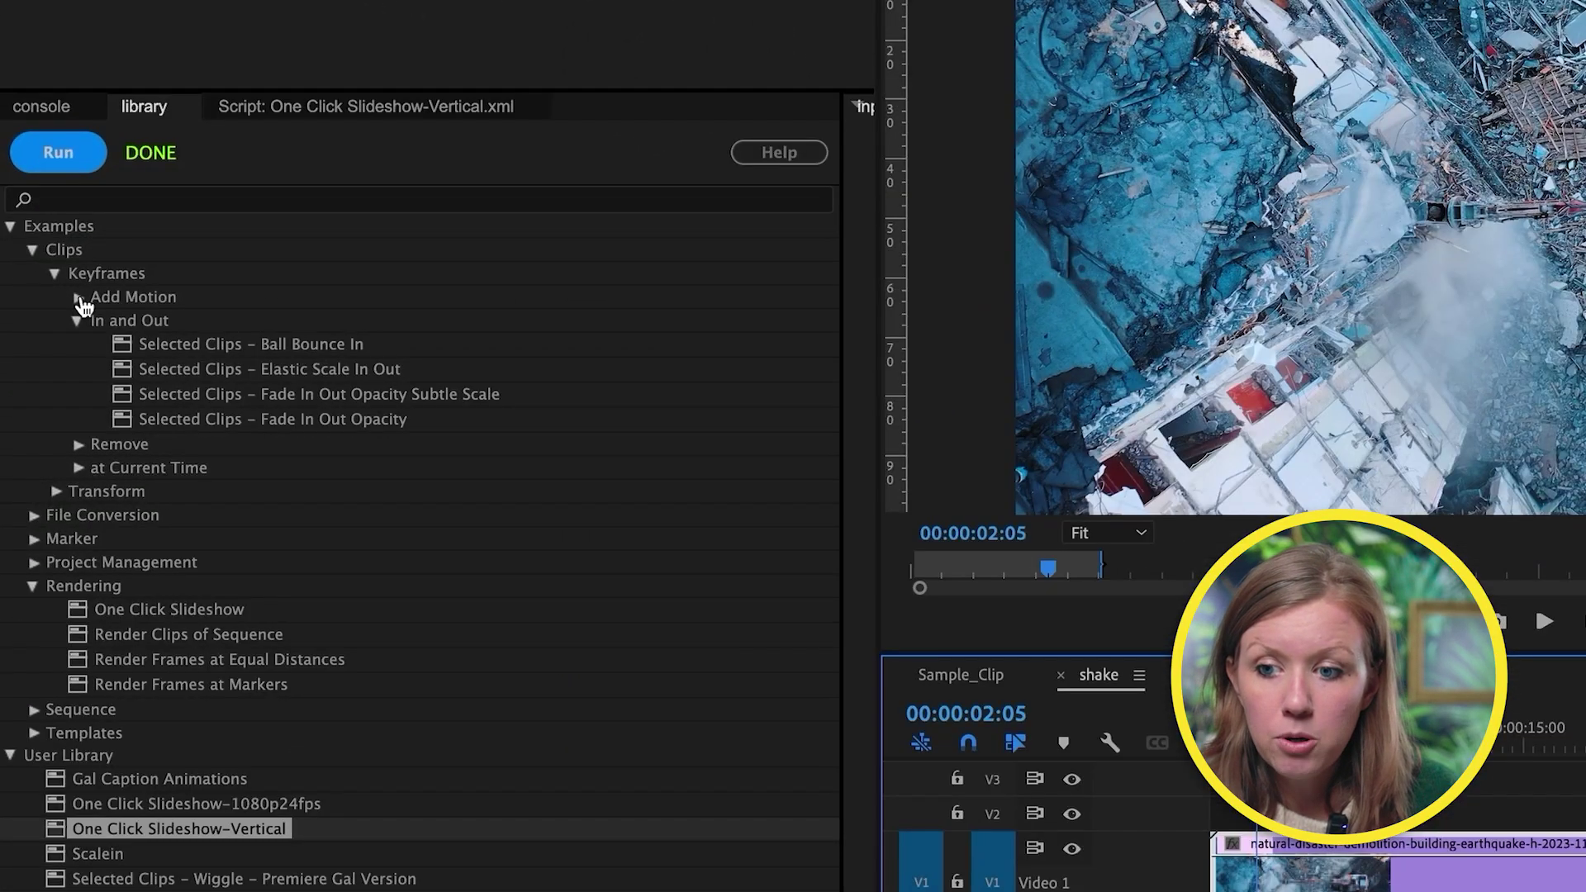
Run the Add Motion > Selected Clips – Wiggle script on the clip and preview the shake
{"action": "left_click", "coordinate": [78, 299]}
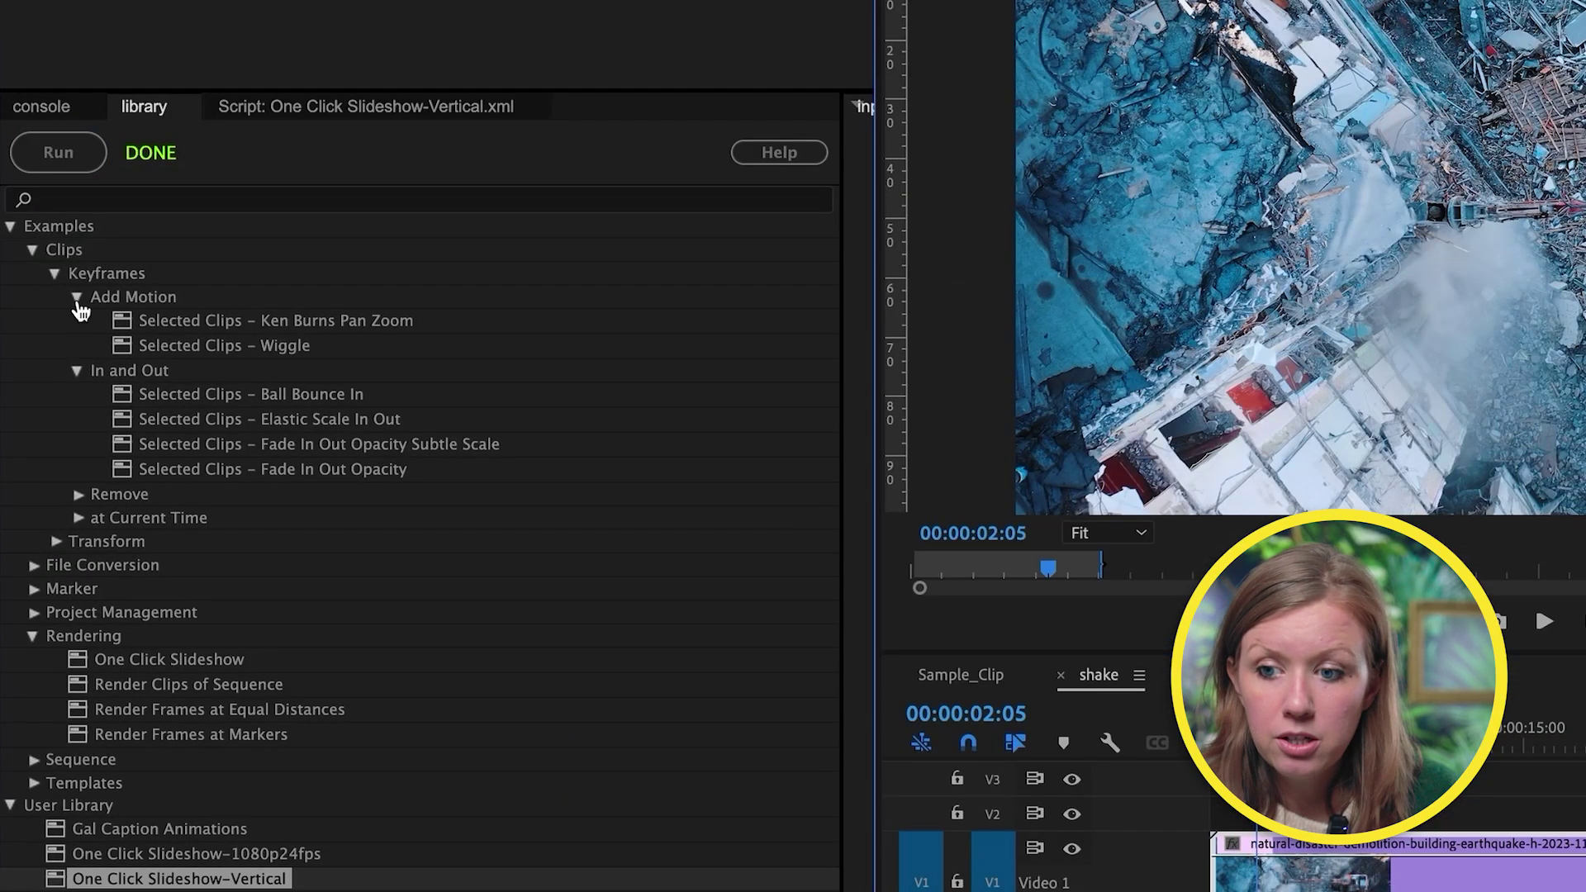
{"action": "left_click", "coordinate": [202, 351]}
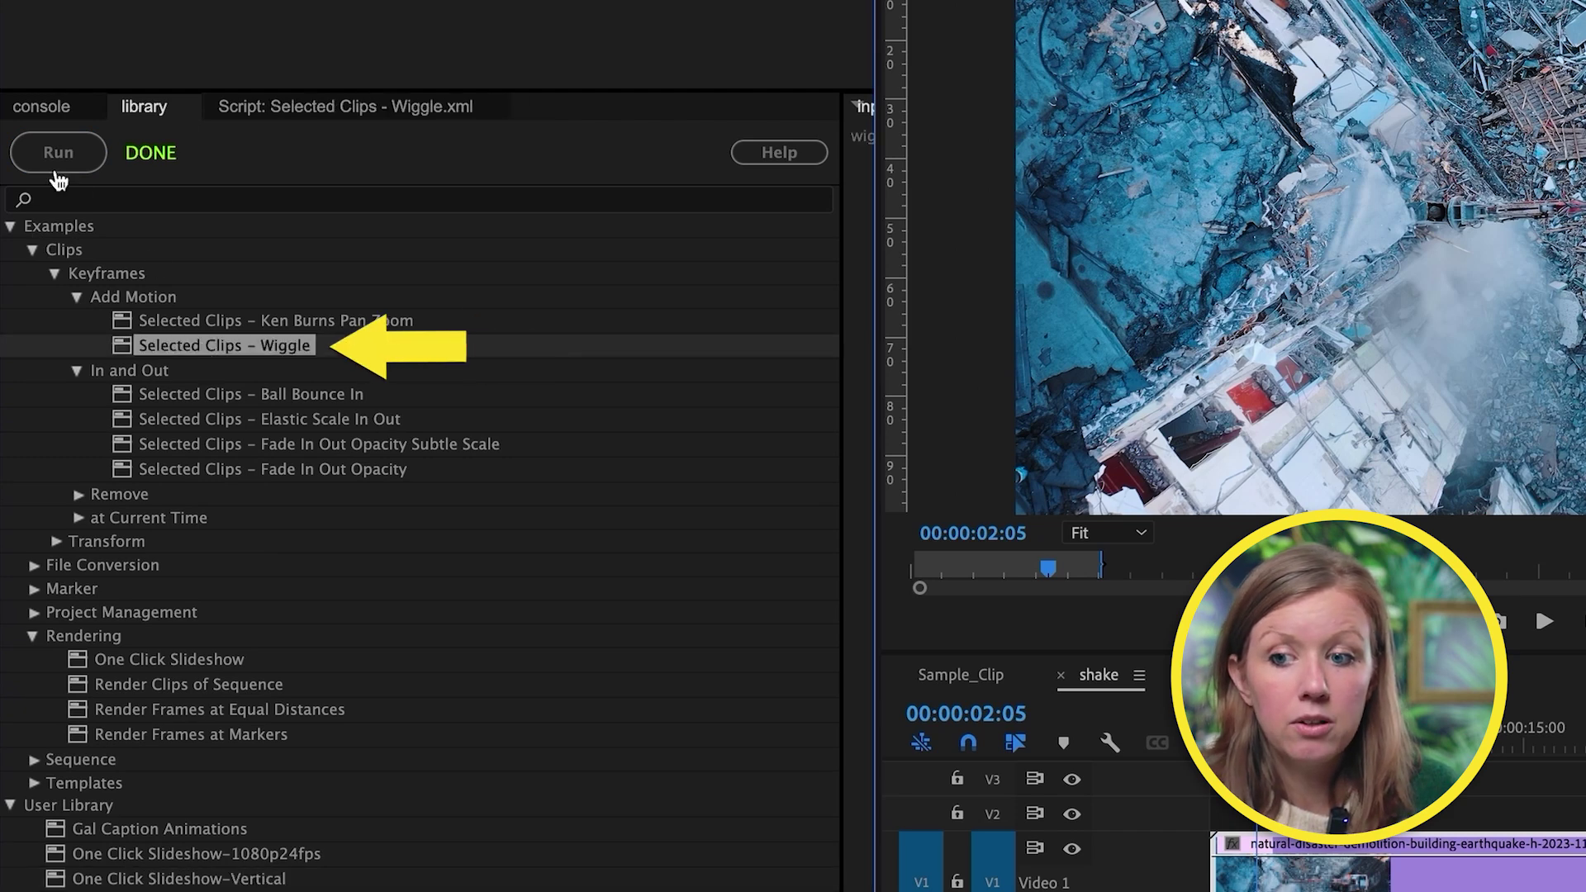
{"action": "left_click", "coordinate": [58, 155]}
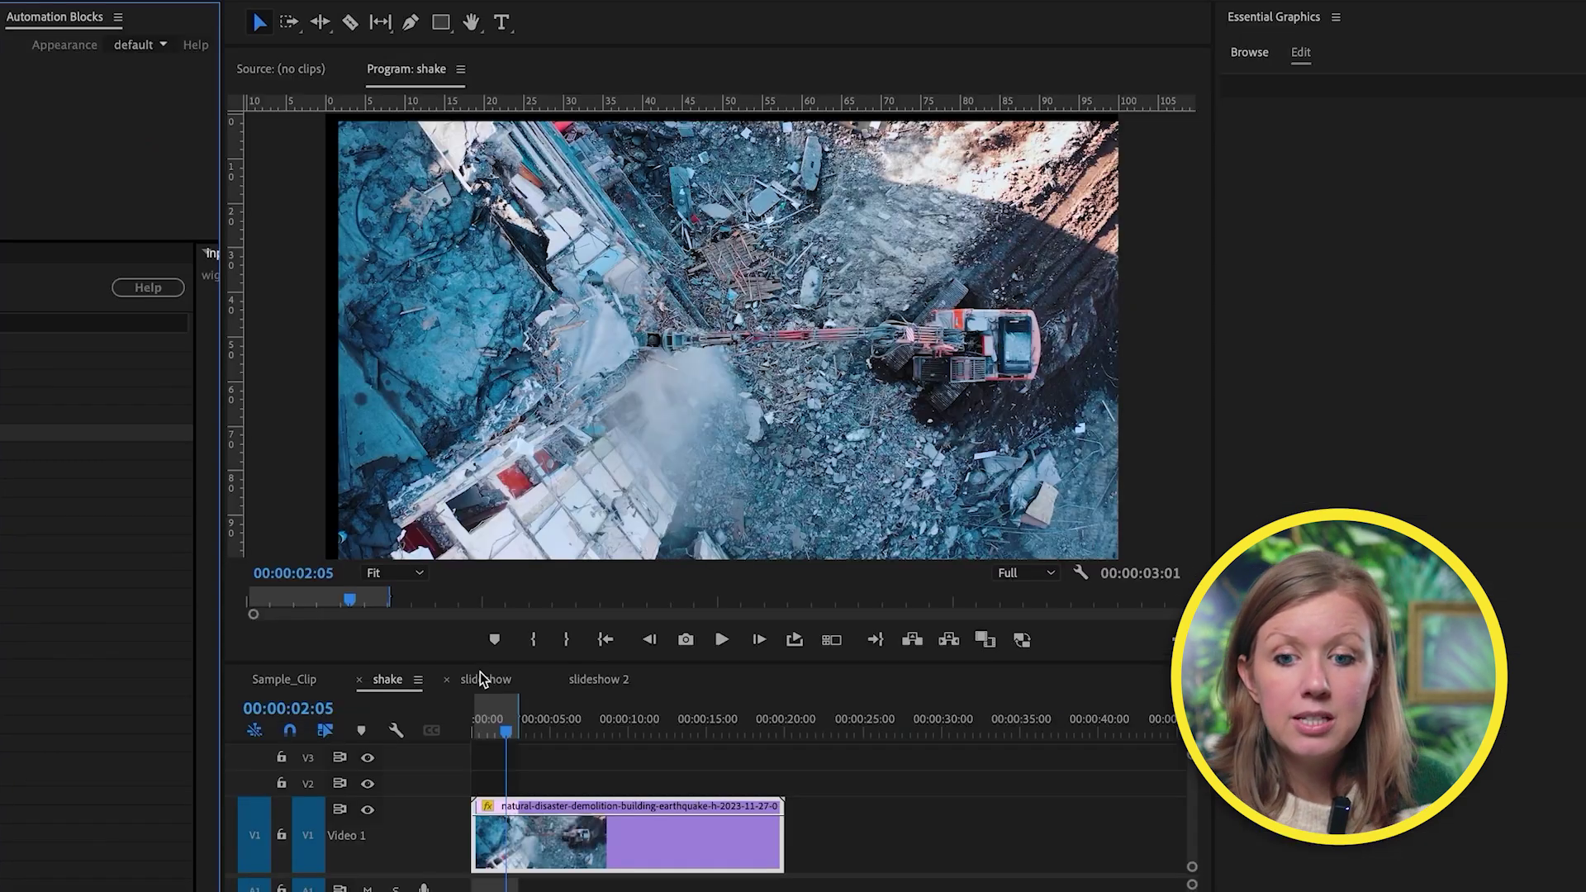
{"action": "left_click_drag", "start_coordinate": [494, 730], "coordinate": [477, 730]}
{"action": "key", "text": "space"}
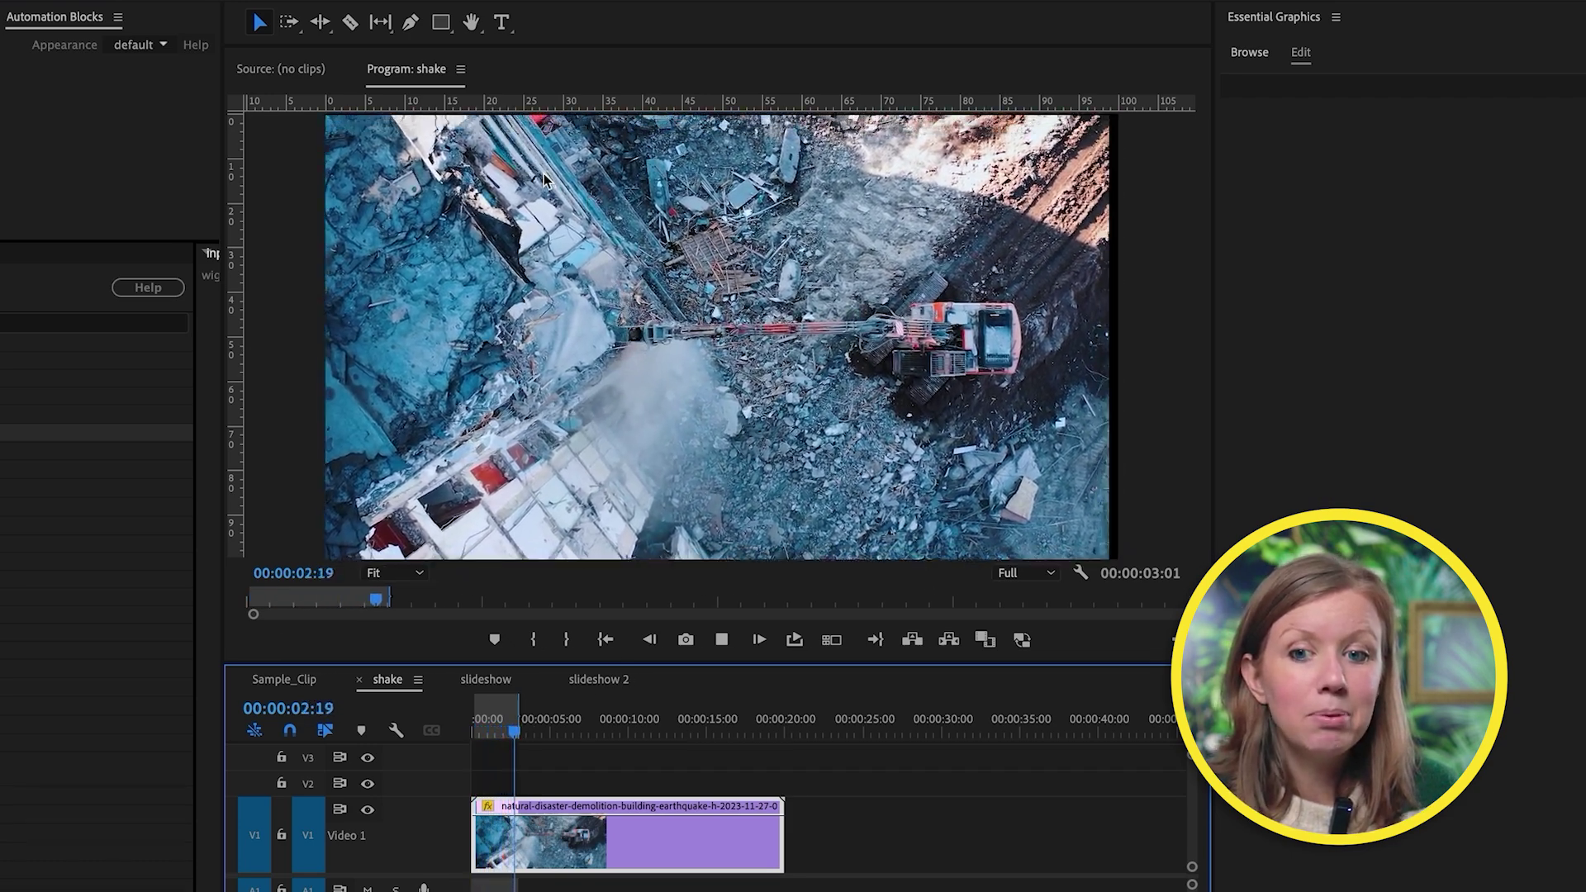
{"action": "key", "text": "space"}
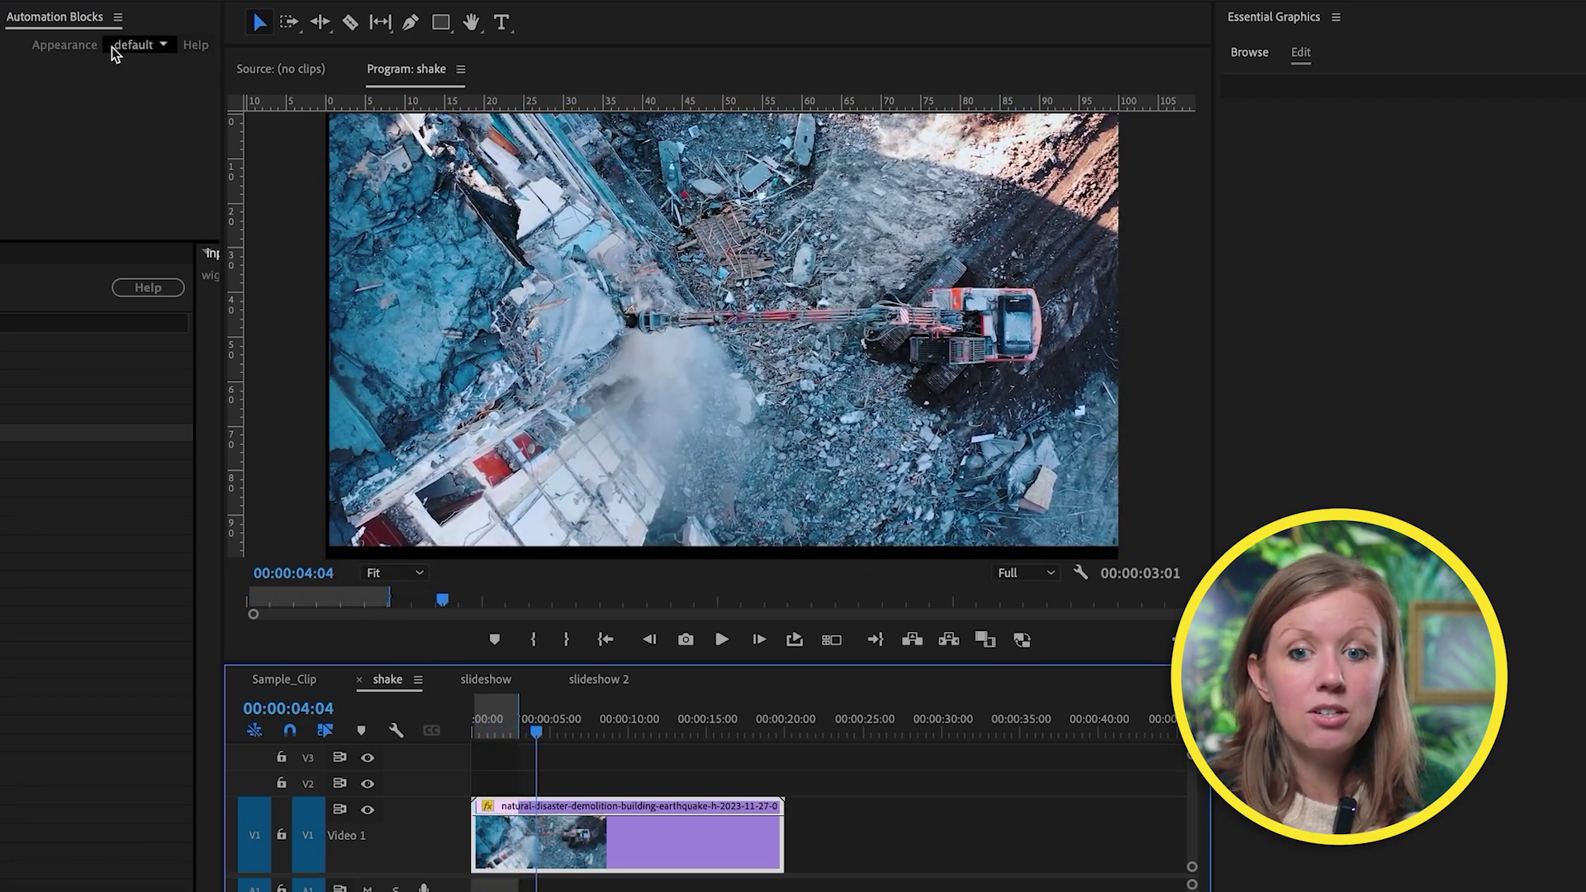
Scale the clip to 123% in Effect Controls and replay the wiggle shake from the start
{"action": "left_click", "coordinate": [343, 23]}
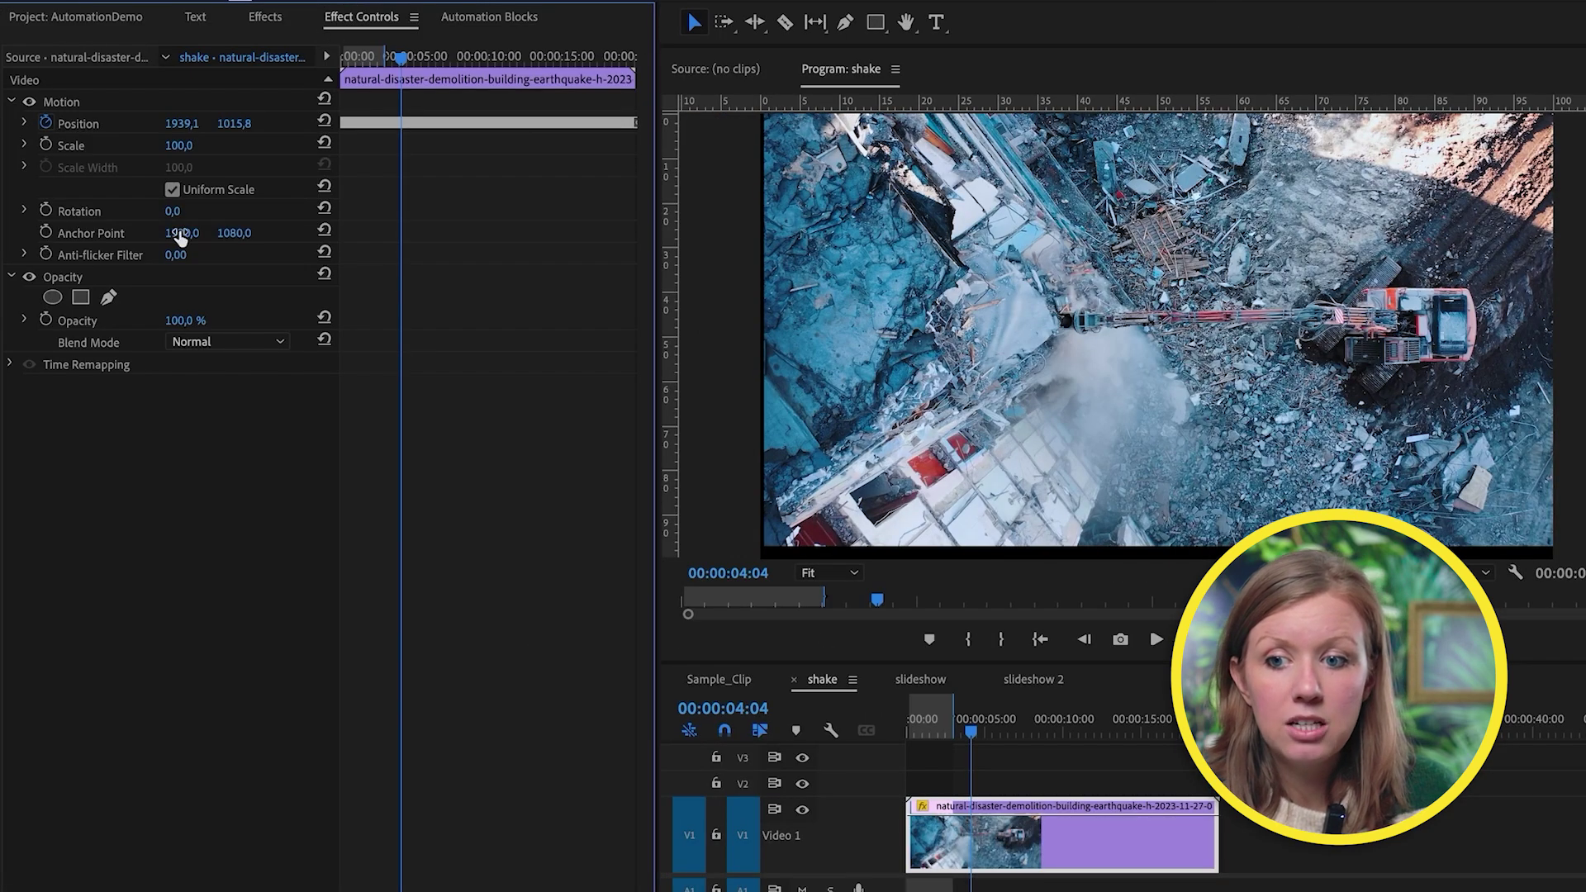
{"action": "left_click_drag", "start_coordinate": [173, 155], "coordinate": [192, 156]}
{"action": "left_click", "coordinate": [930, 731]}
{"action": "key", "text": "space"}
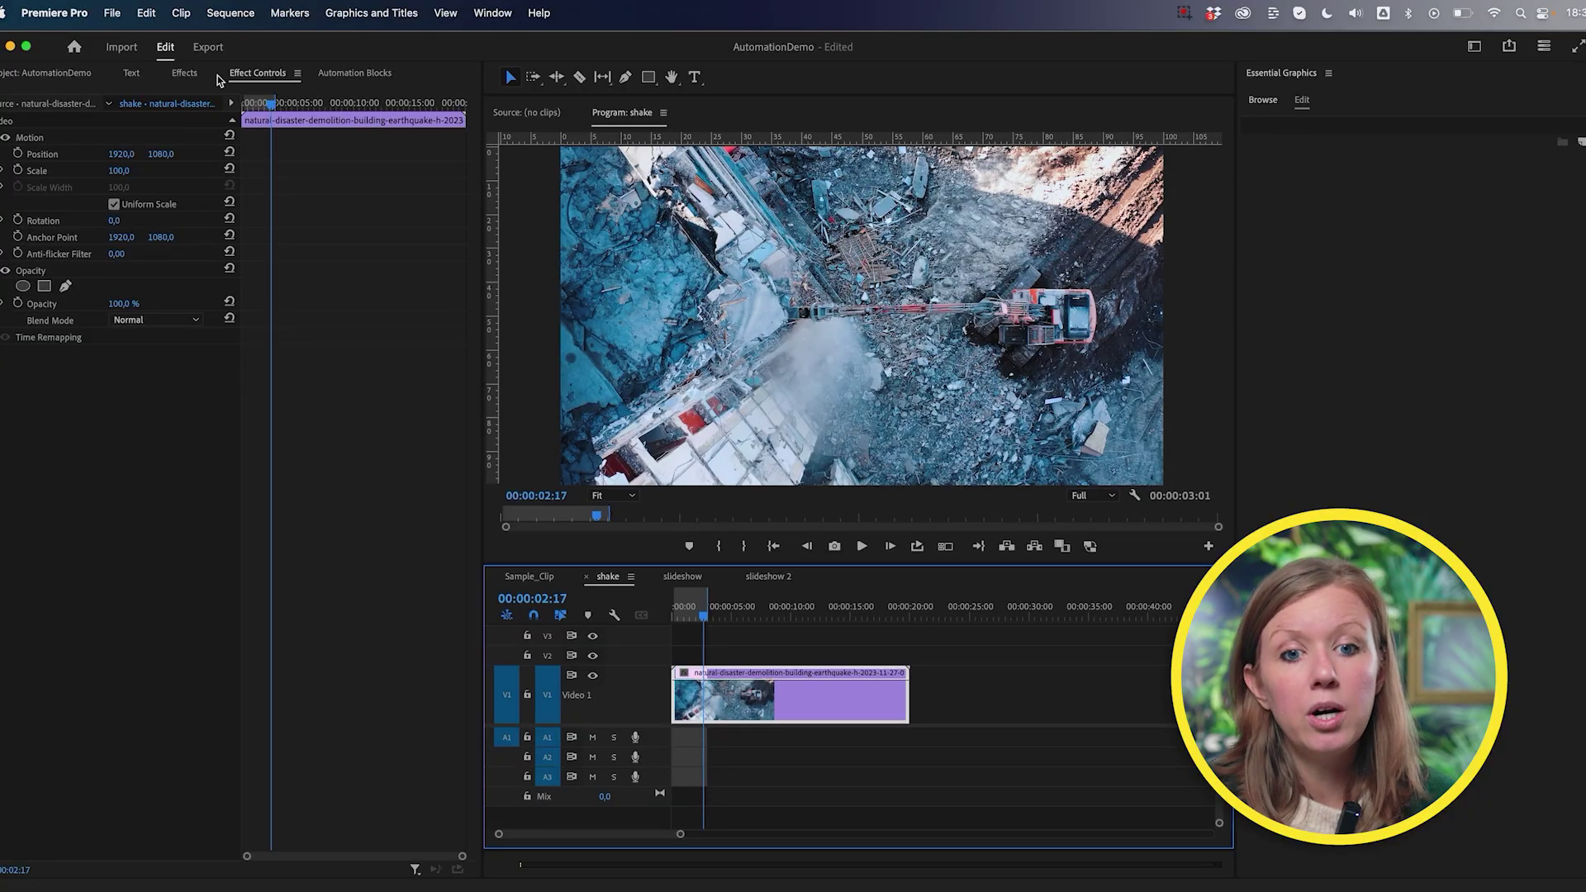
Search the Effects panel for 'transfo' to find Transform, then return to the widened script library
{"action": "left_click", "coordinate": [179, 74]}
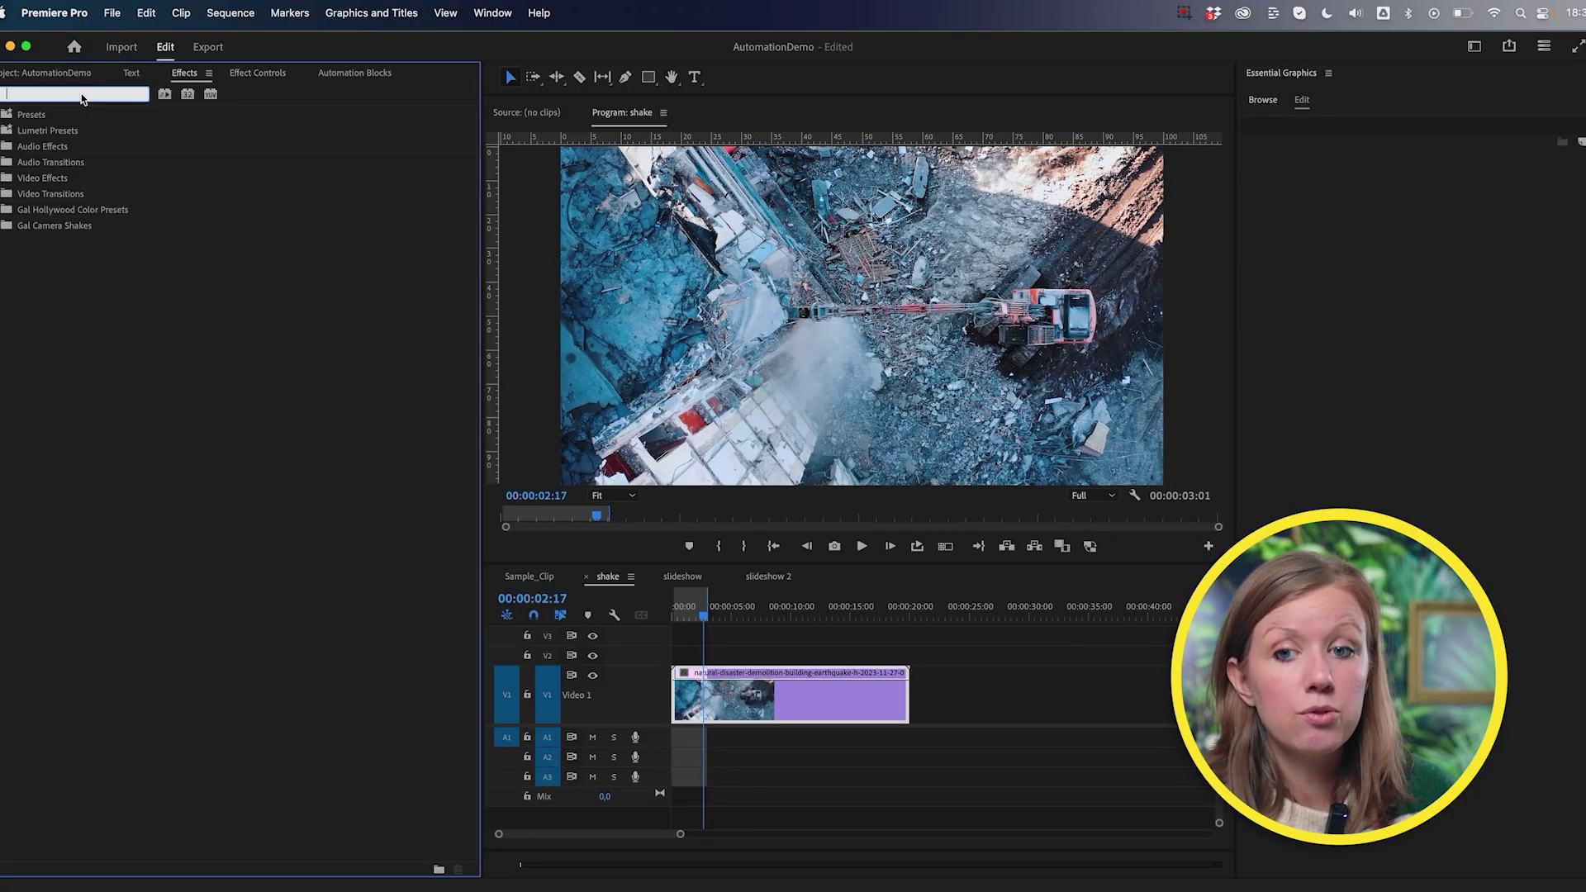
{"action": "type", "text": "trans"}
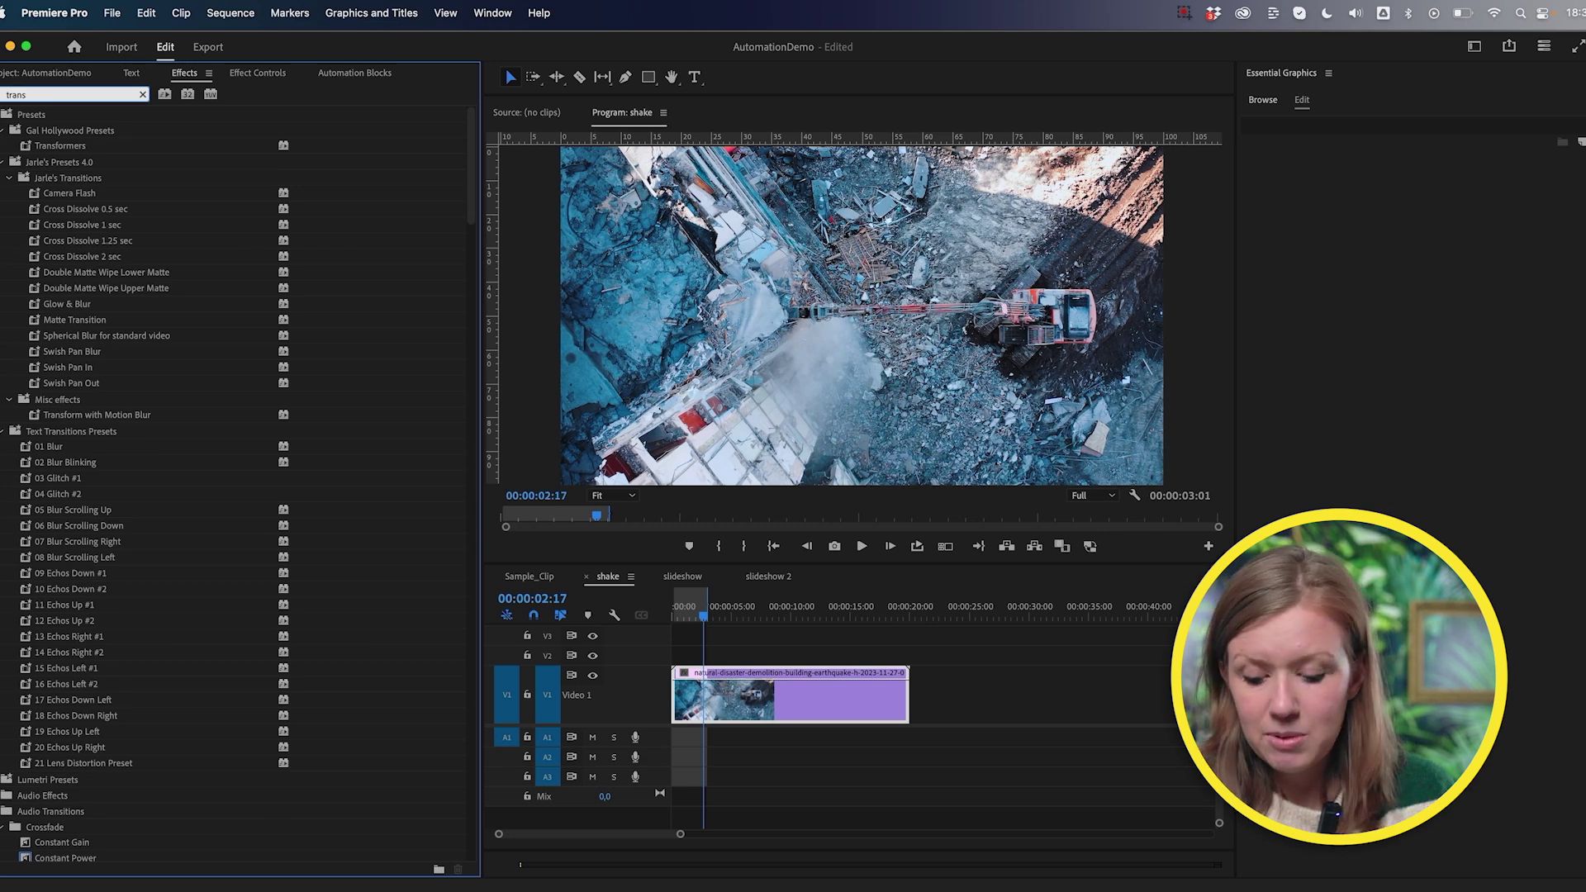
{"action": "type", "text": "form"}
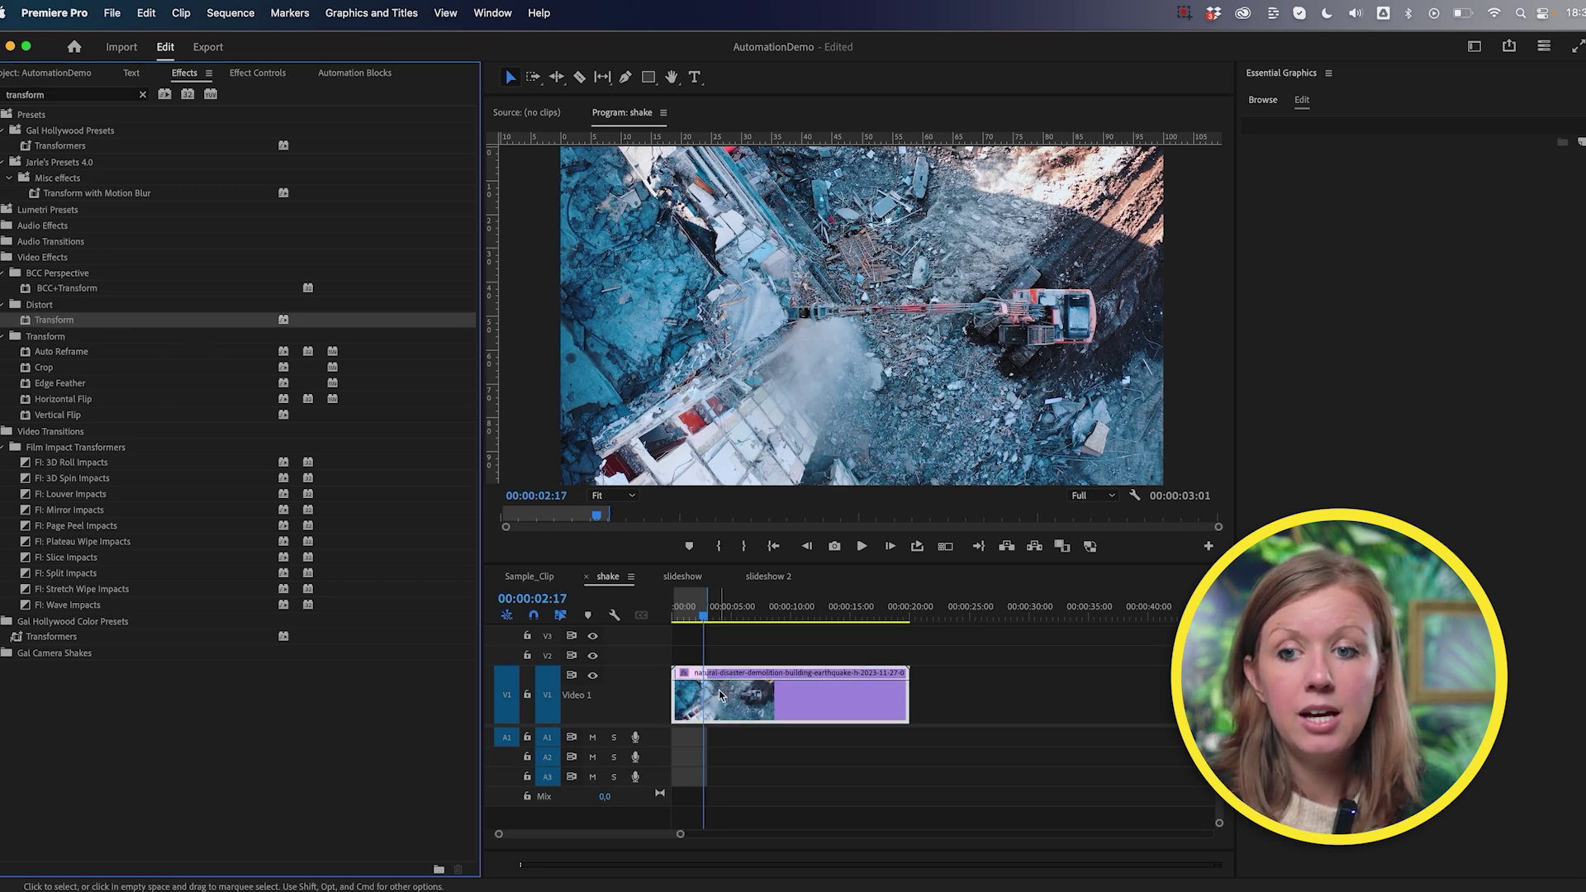
{"action": "left_click", "coordinate": [359, 75]}
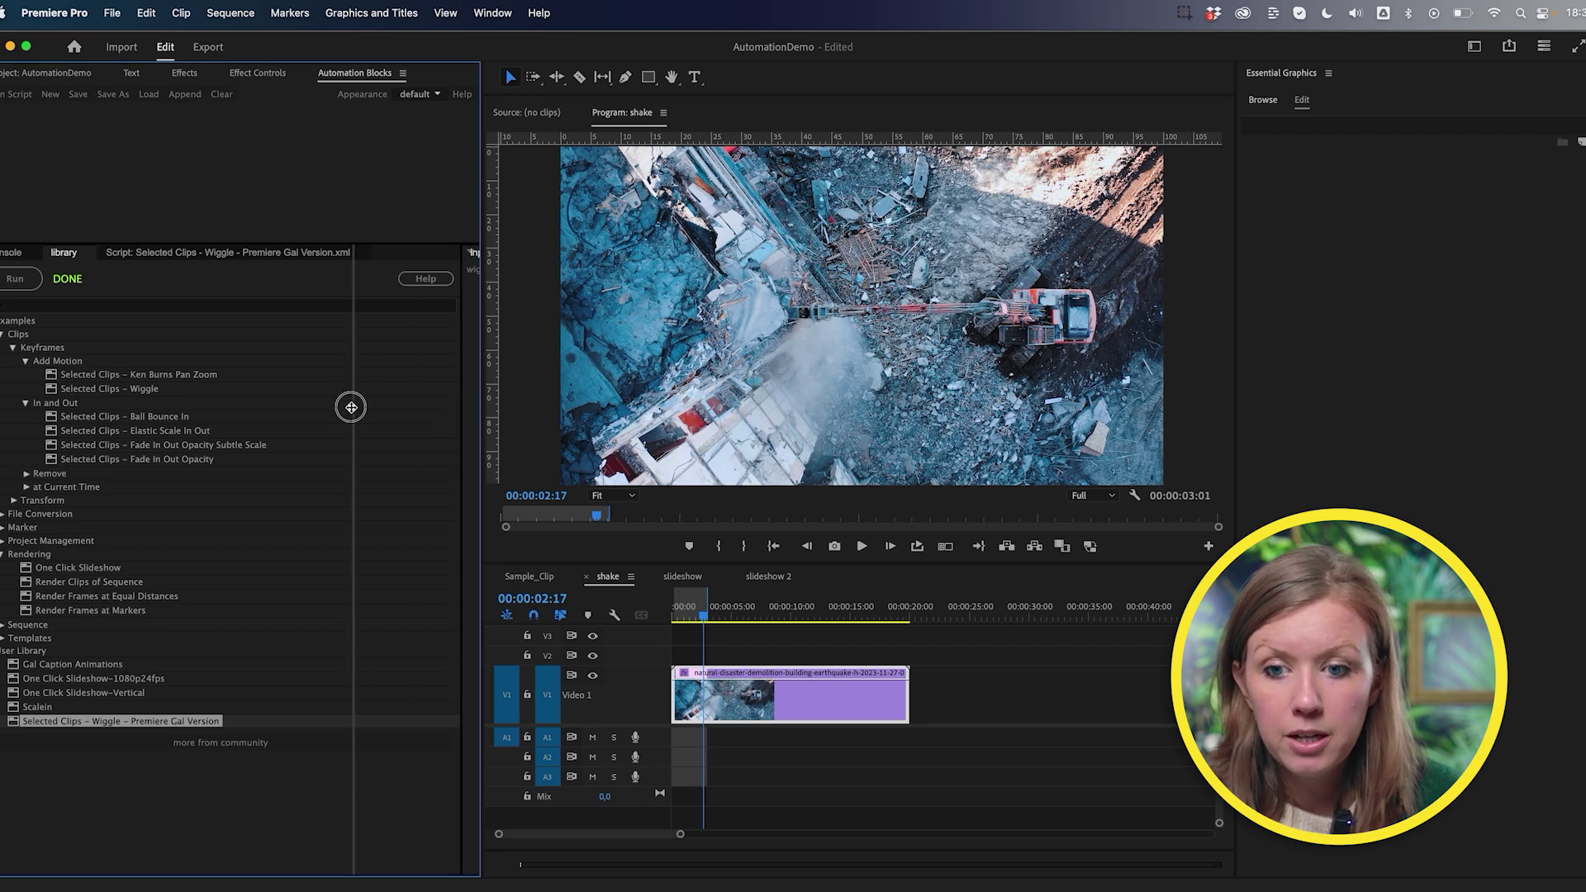
{"action": "left_click_drag", "start_coordinate": [483, 395], "coordinate": [524, 393]}
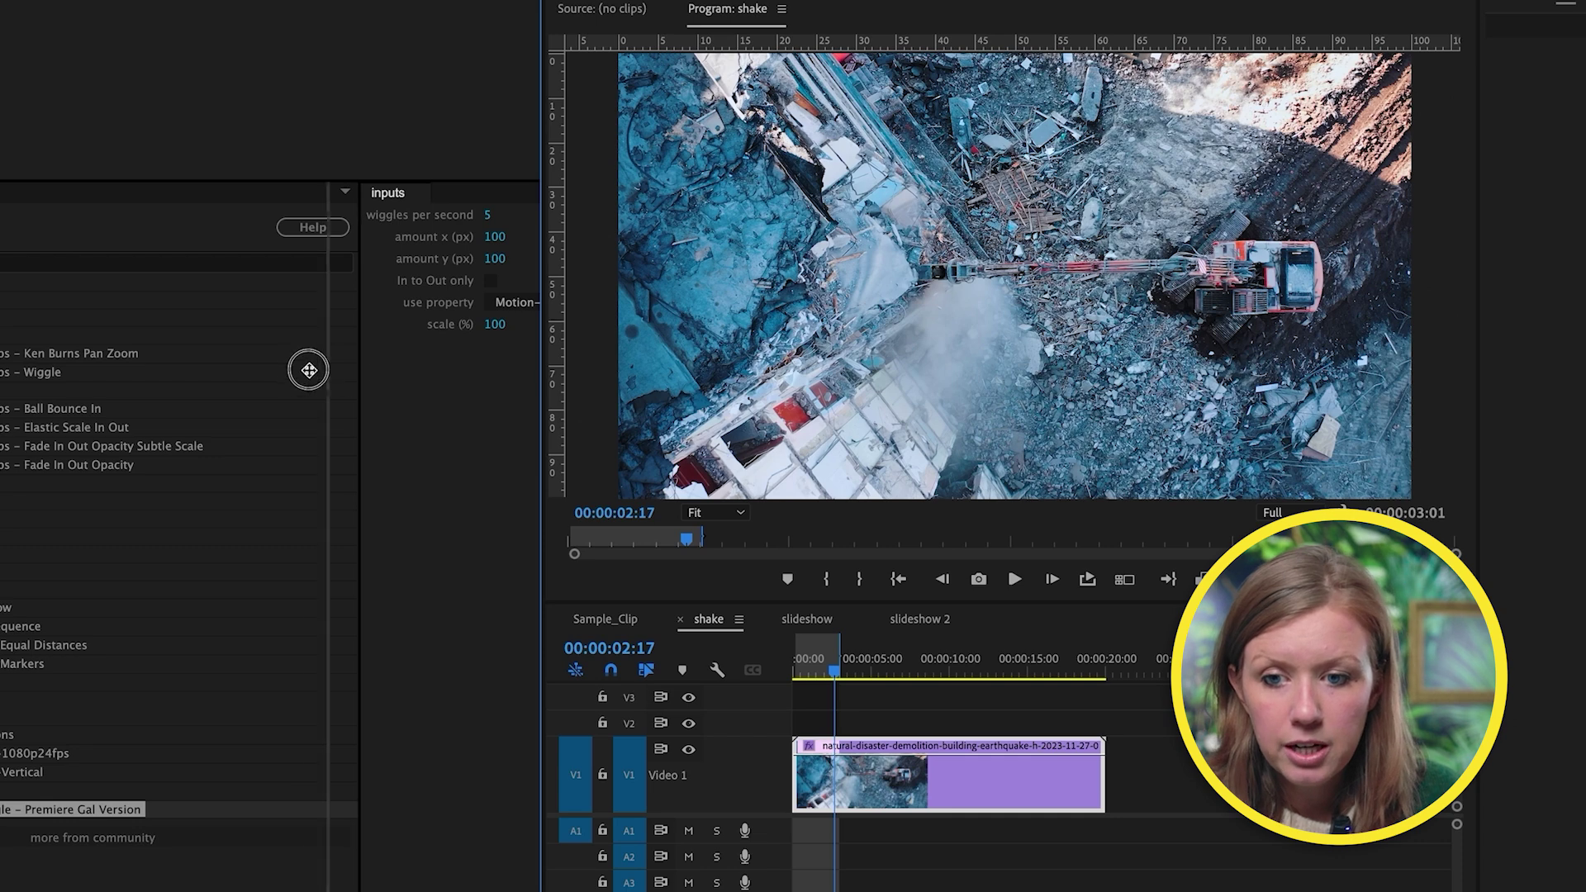
Make the wiggle script drive the Transform Effect with scale set to 120%
{"action": "left_click_drag", "start_coordinate": [315, 374], "coordinate": [239, 374]}
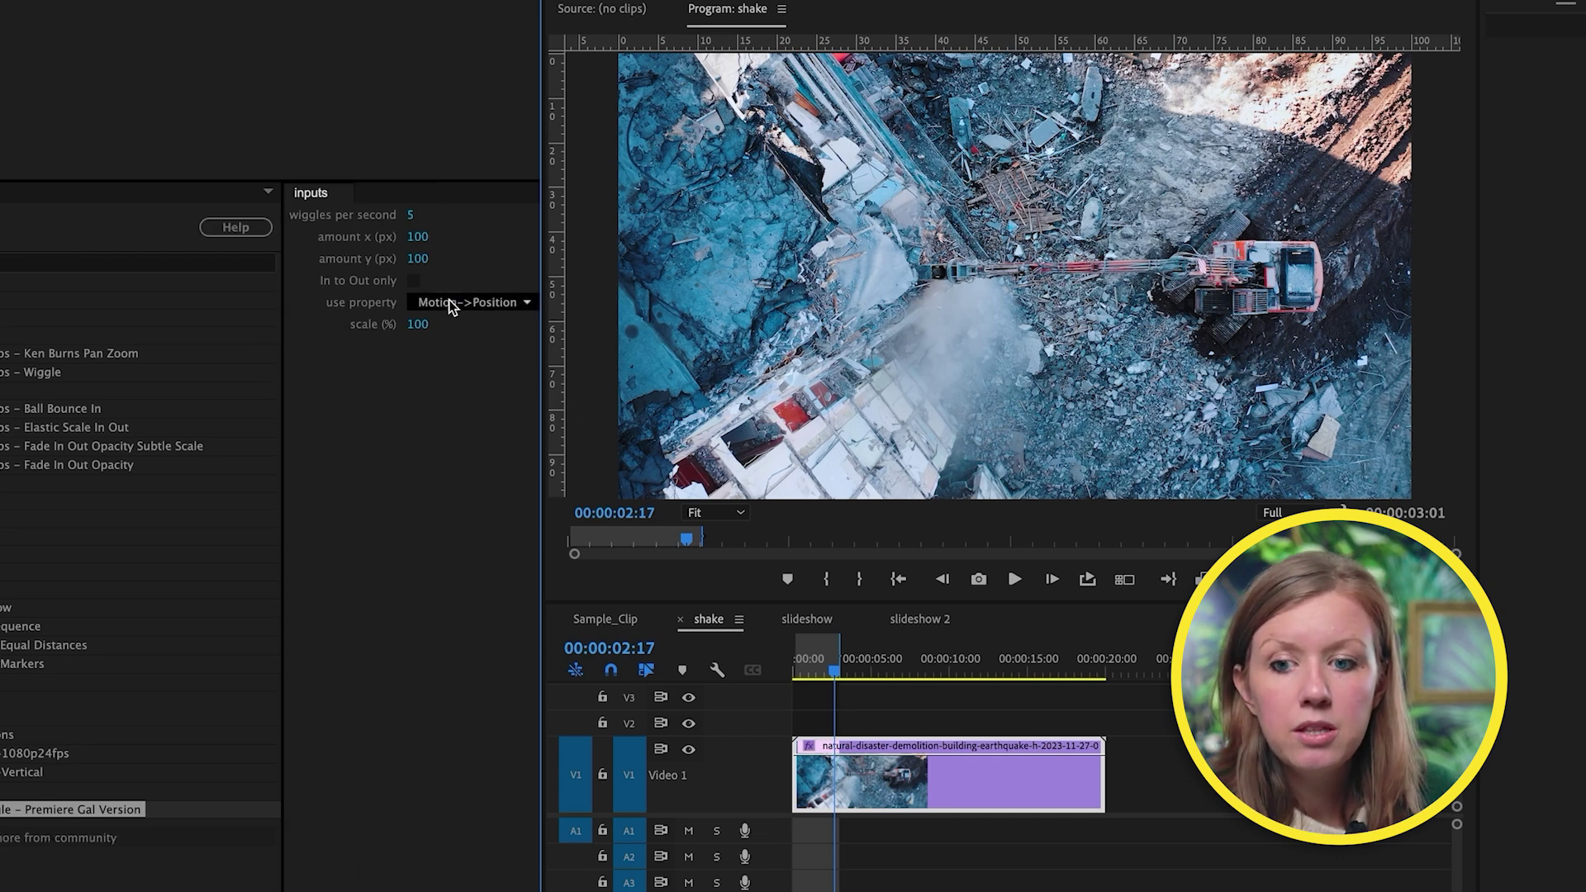
{"action": "left_click", "coordinate": [494, 304]}
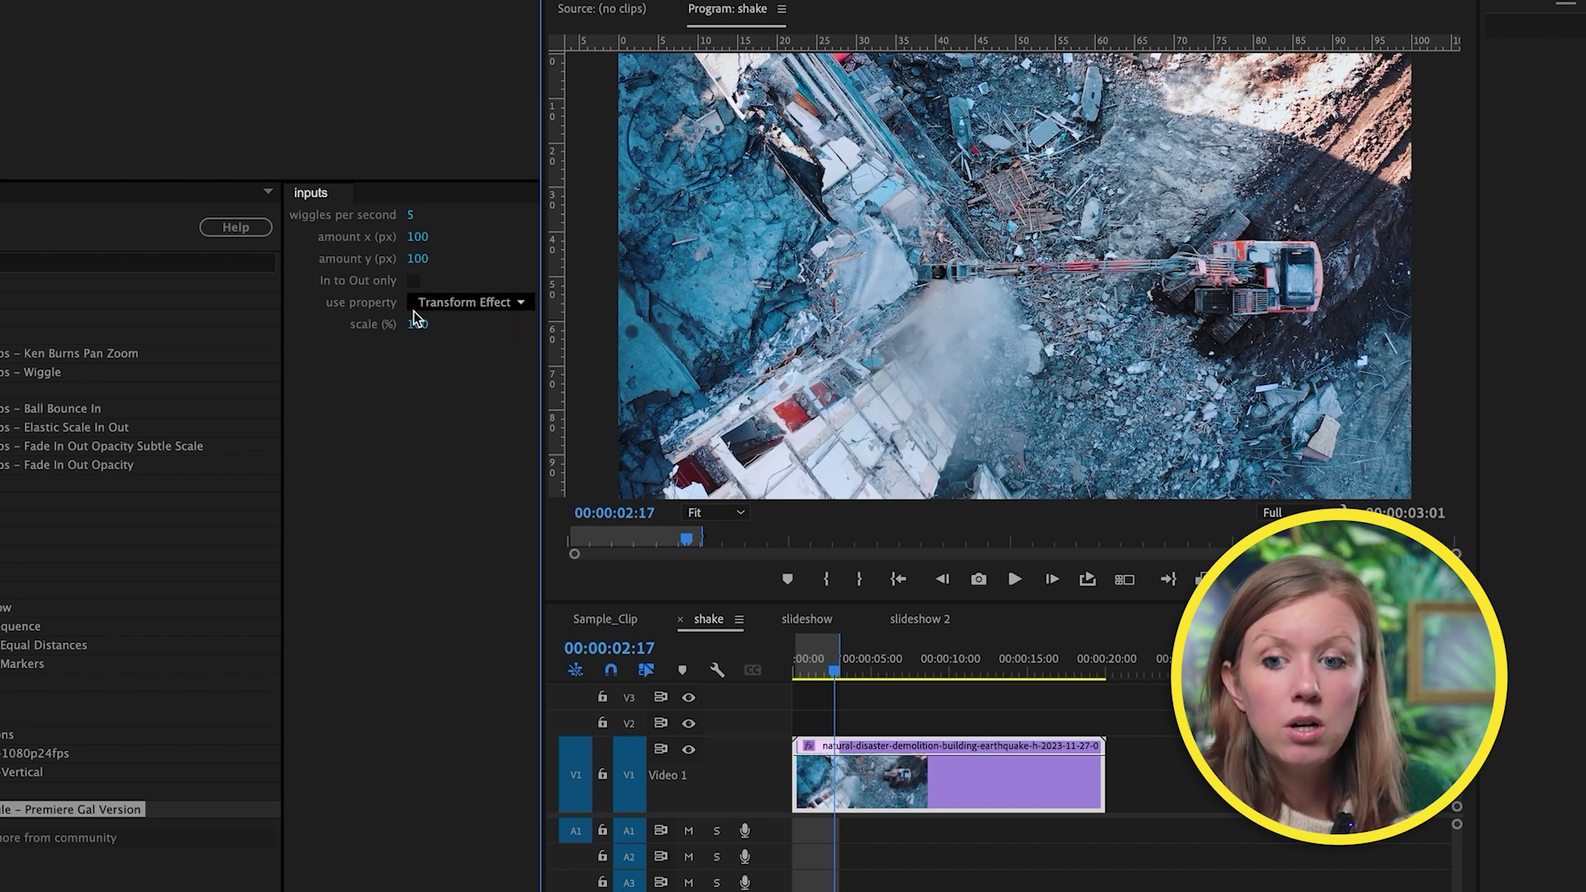
{"action": "type", "text": "120"}
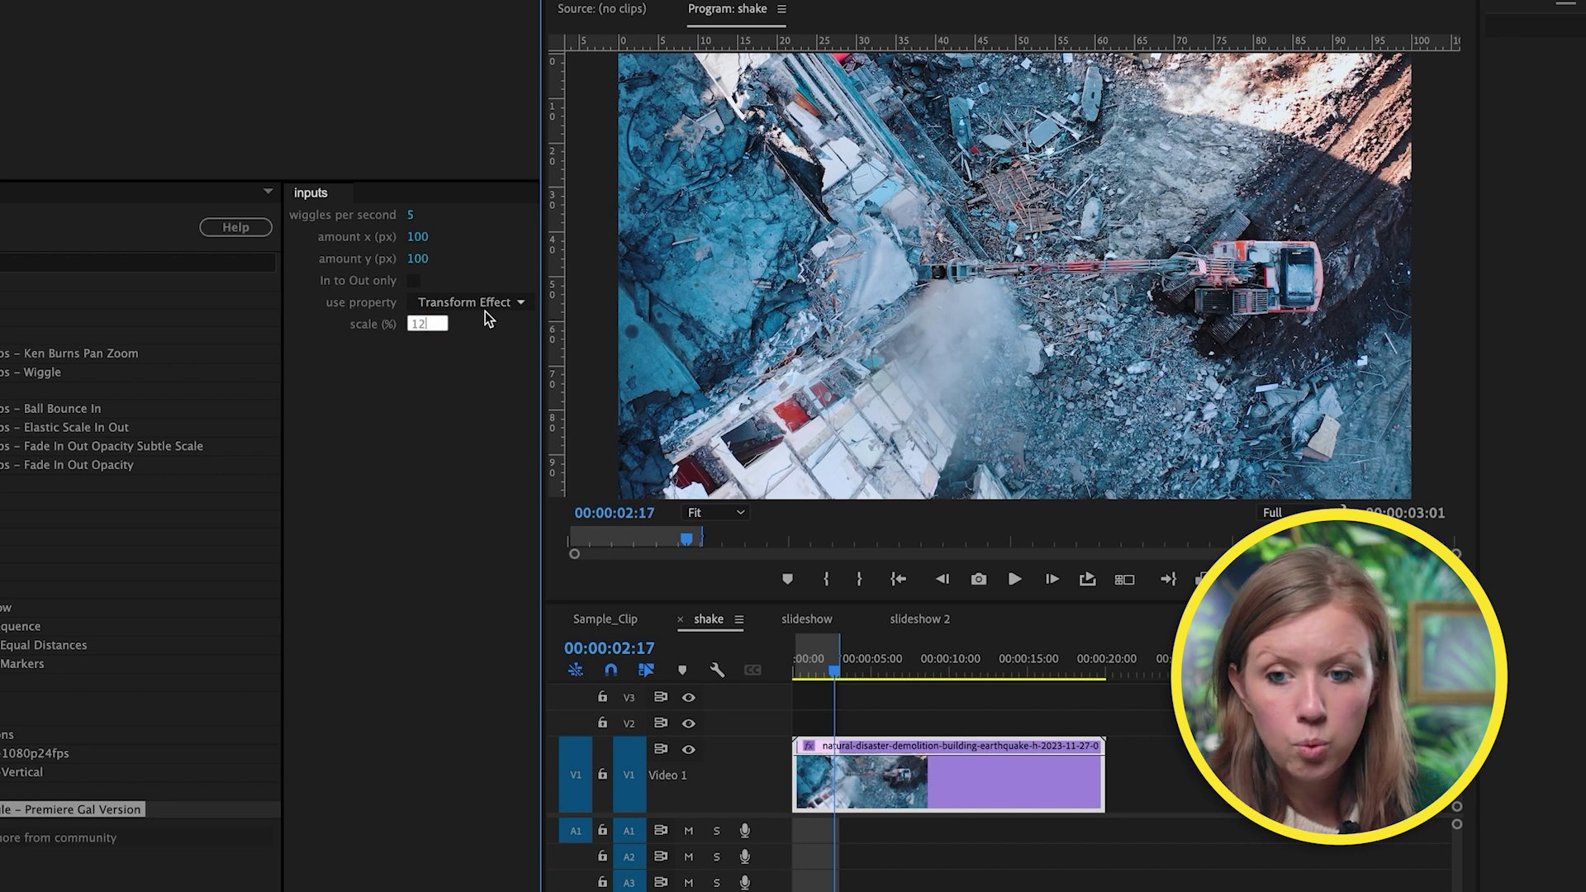
{"action": "left_click", "coordinate": [444, 476]}
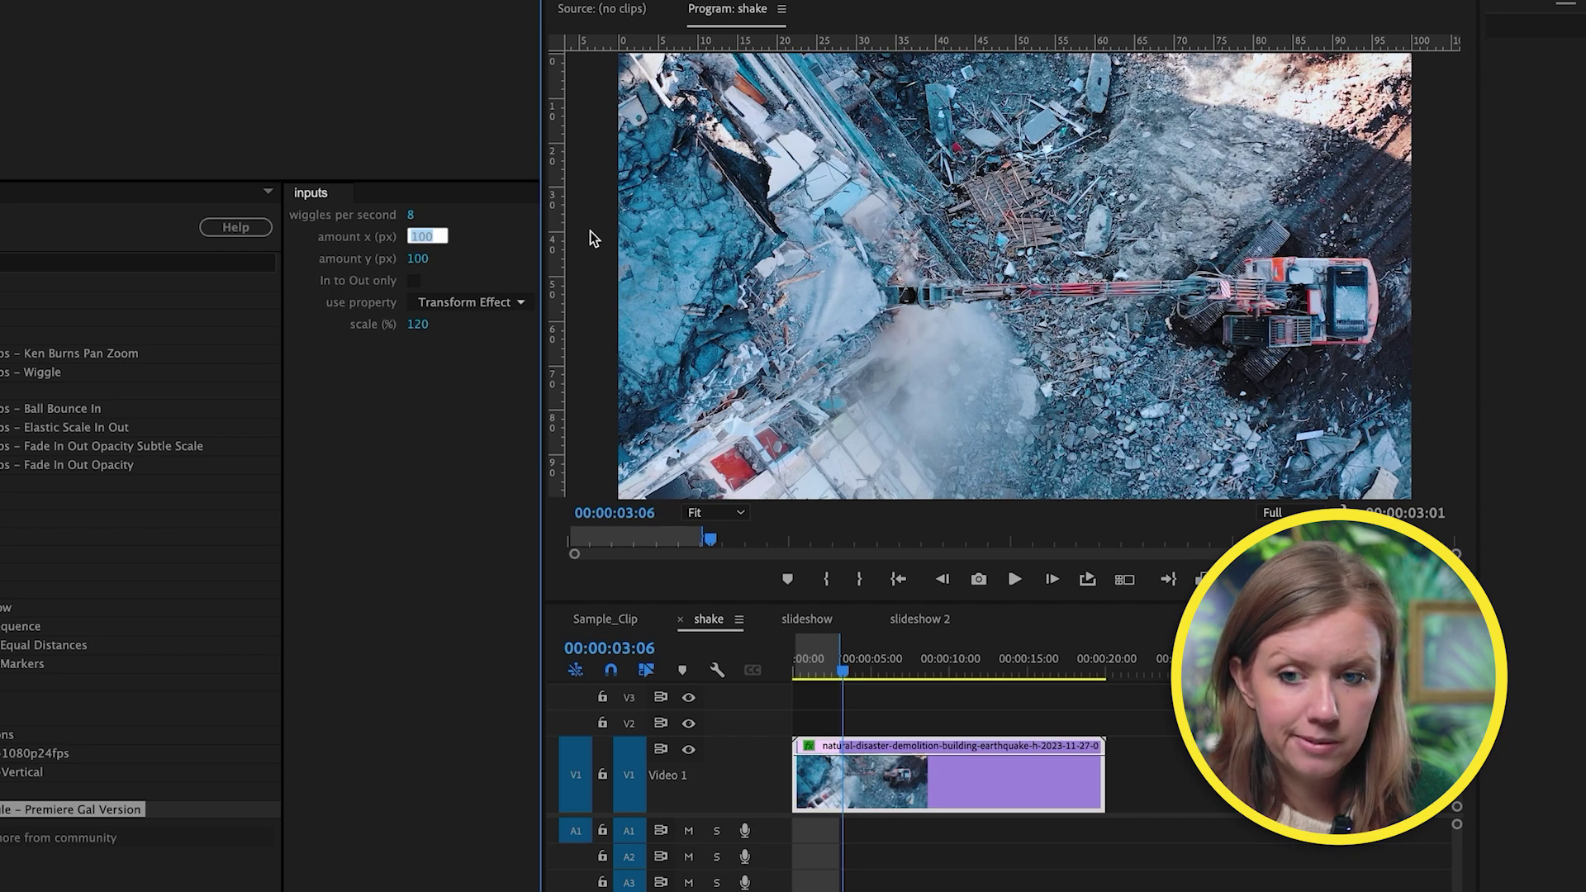
Show the clip's Transform effect properties and play the motion-blurred shake from the sequence start
{"action": "key", "text": "space"}
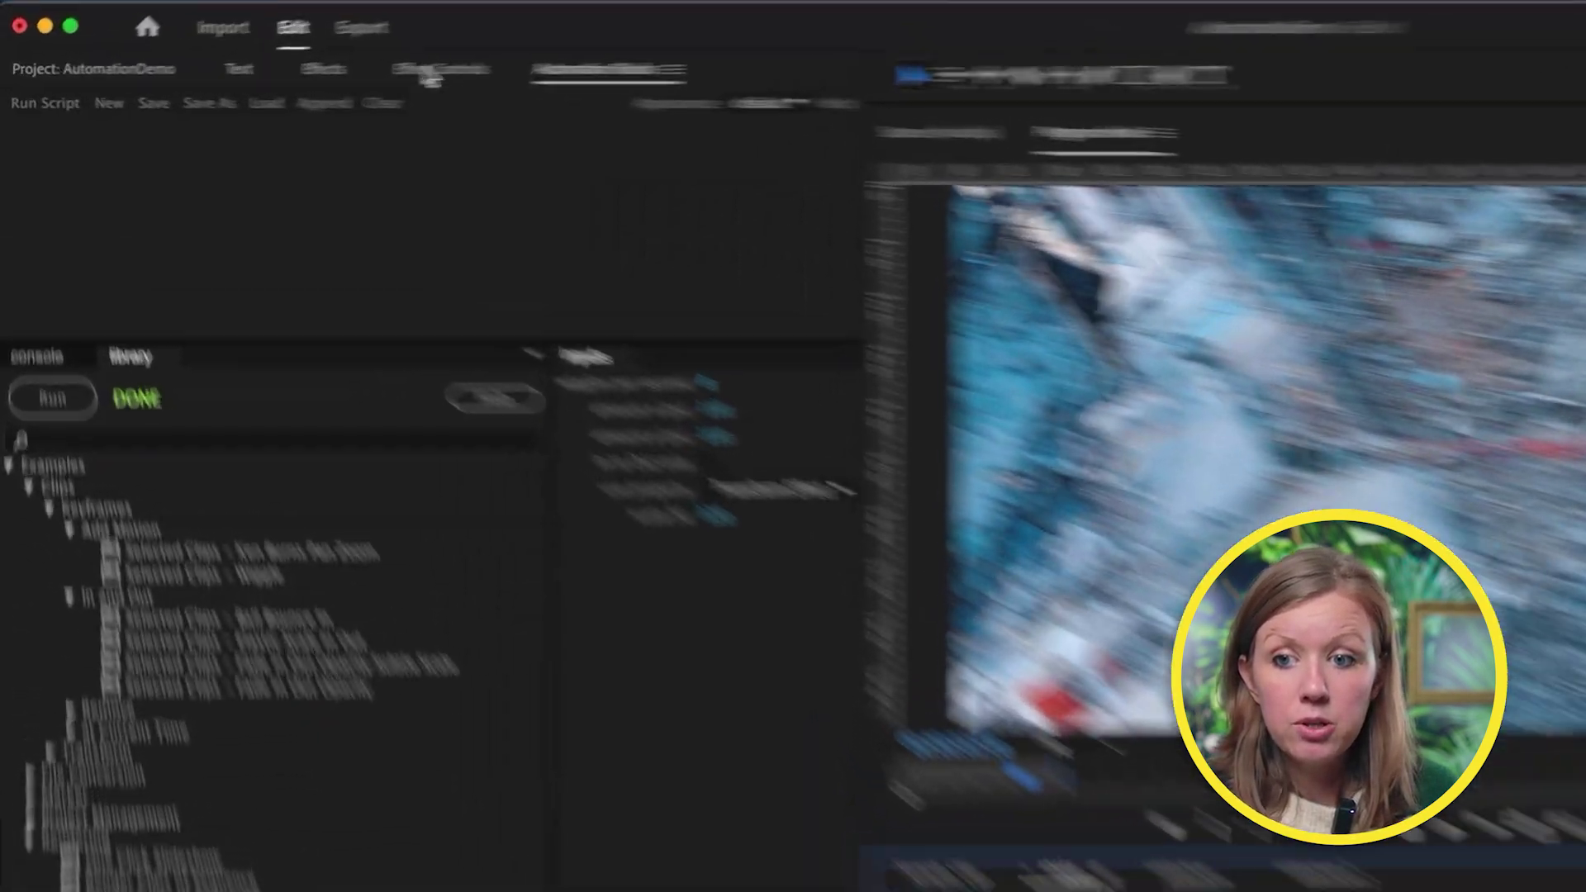
{"action": "left_click", "coordinate": [430, 73]}
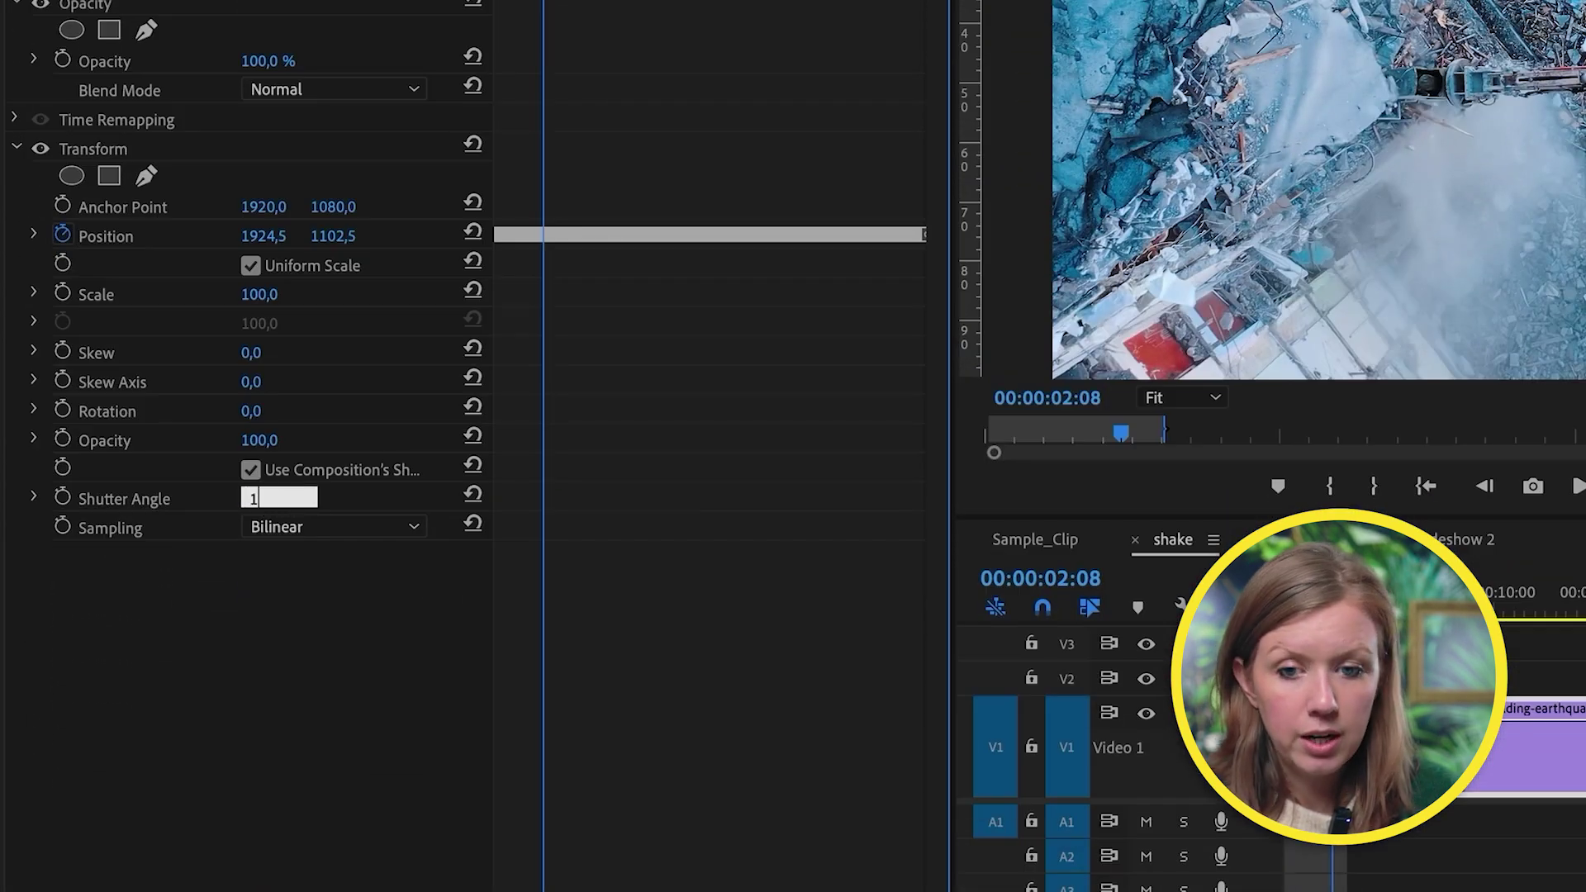
{"action": "key", "text": "Home"}
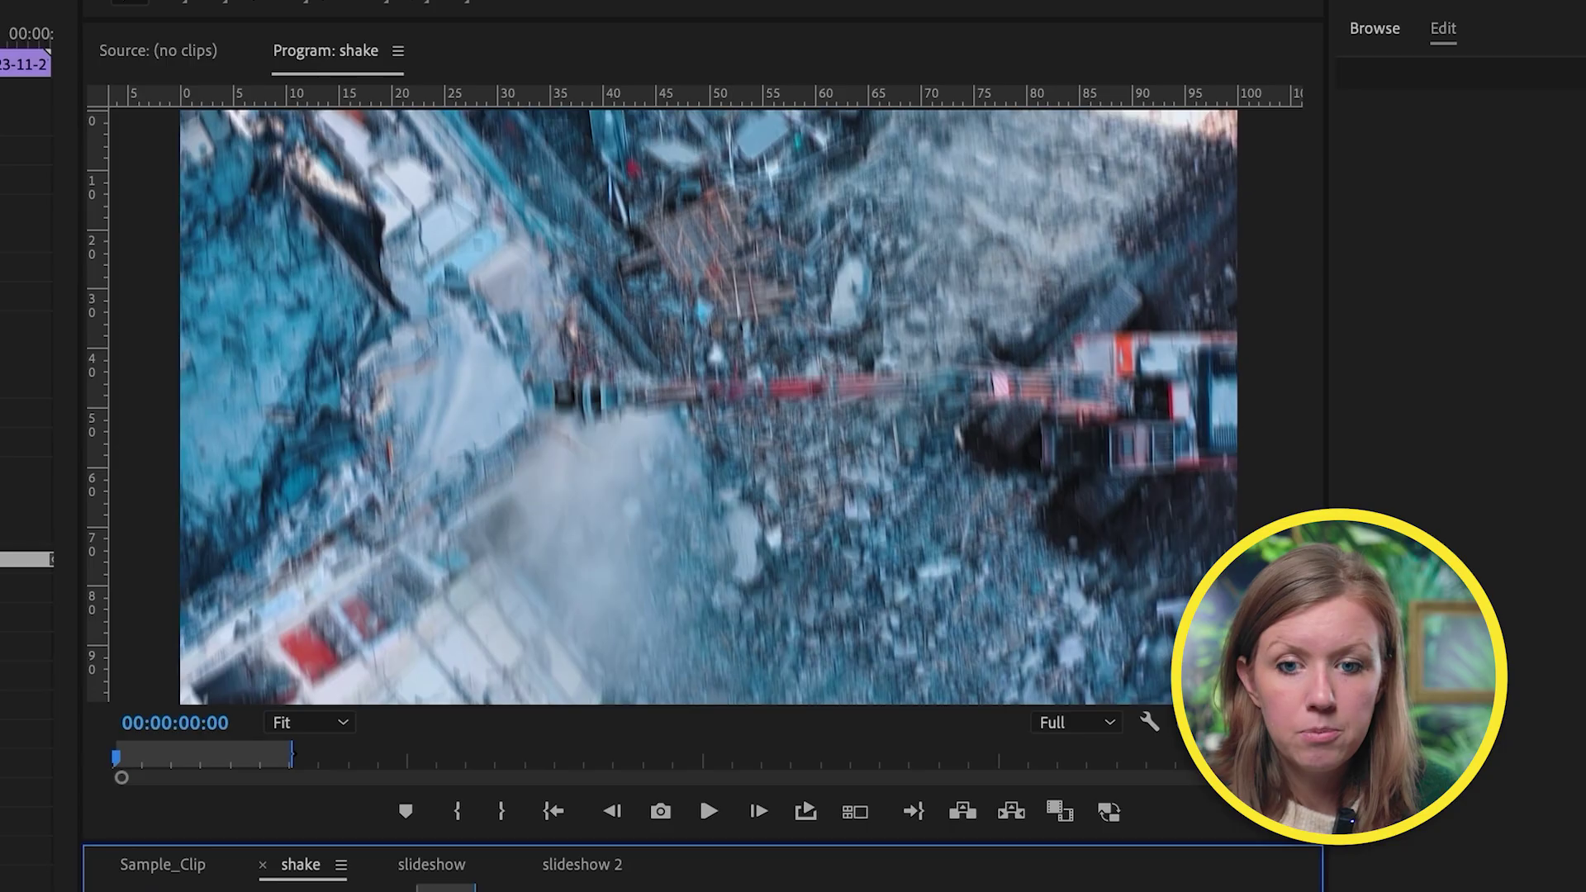
{"action": "key", "text": "space"}
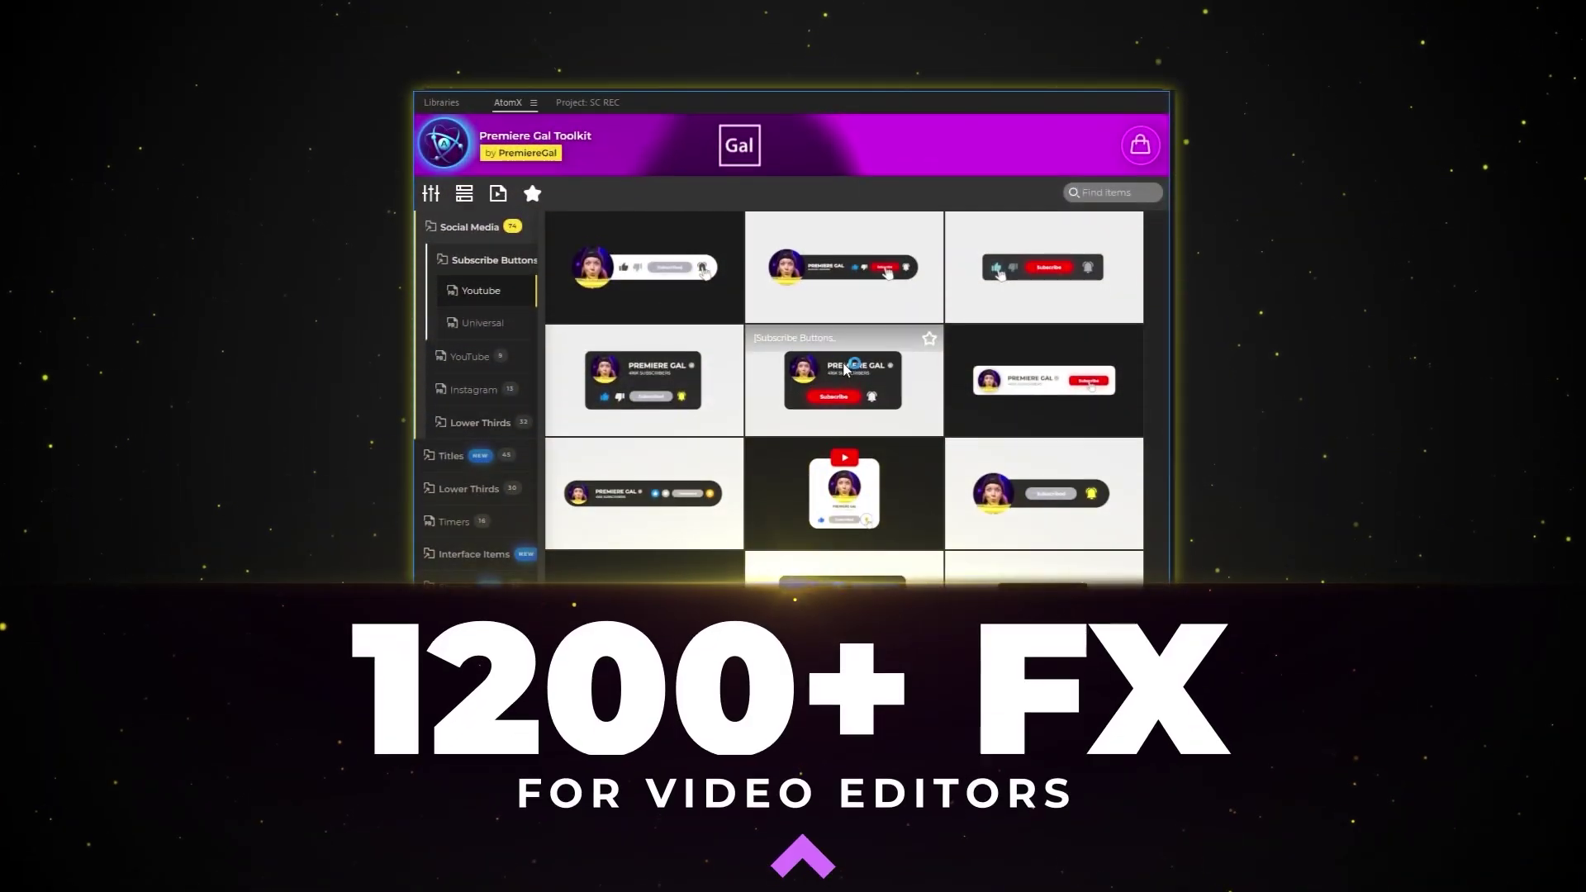
Browse the toolkit templates, add the LT_Minimal_Right_12 lower third, and play it
{"action": "left_click", "coordinate": [480, 391]}
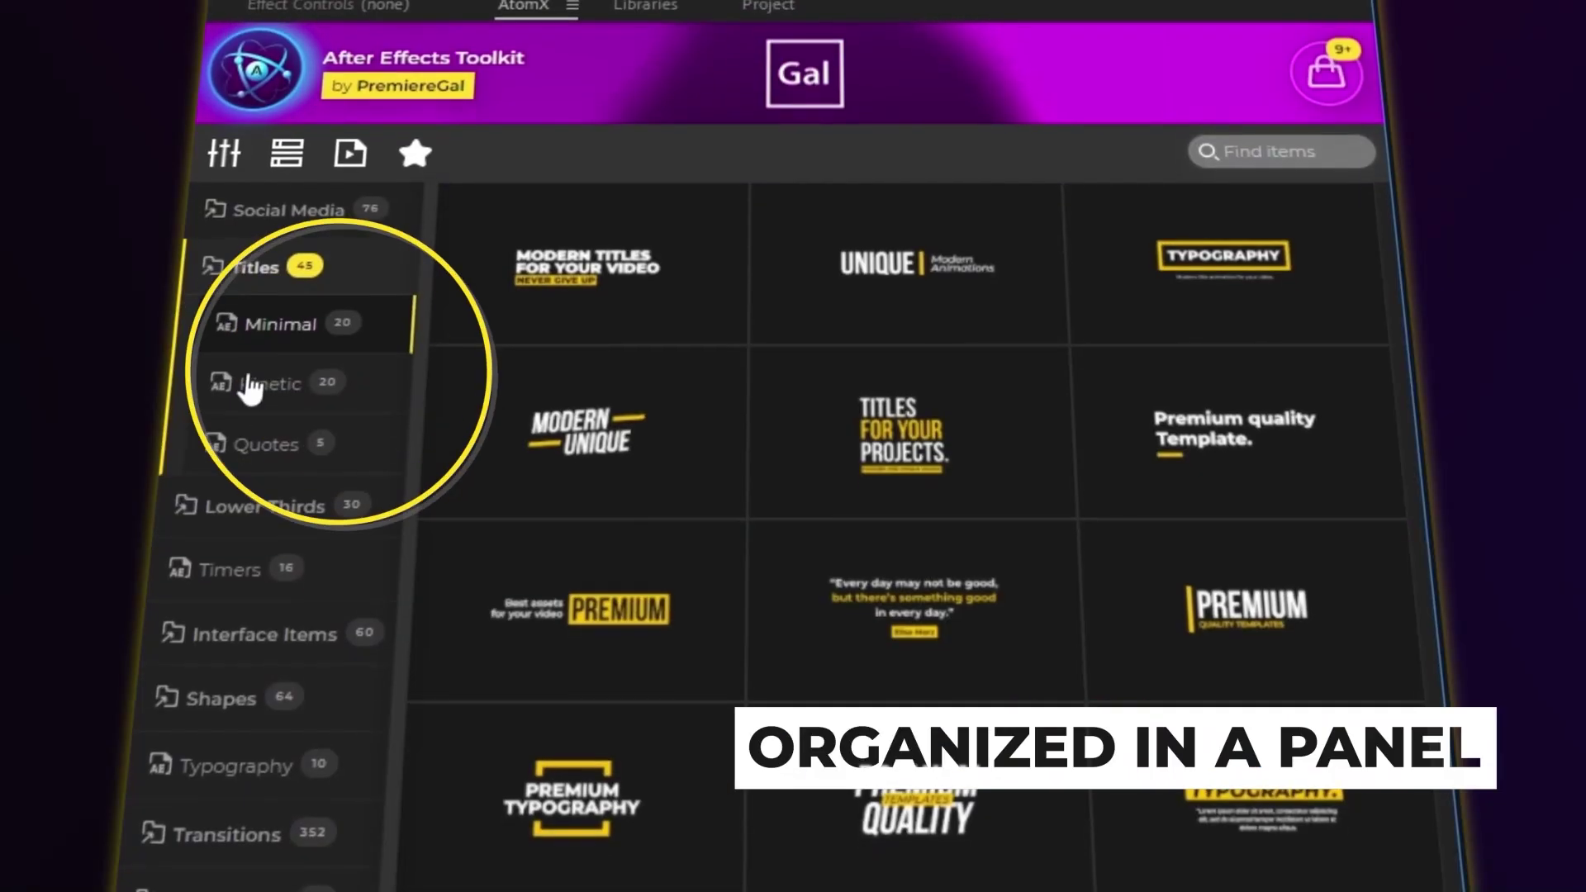
{"action": "left_click", "coordinate": [248, 388]}
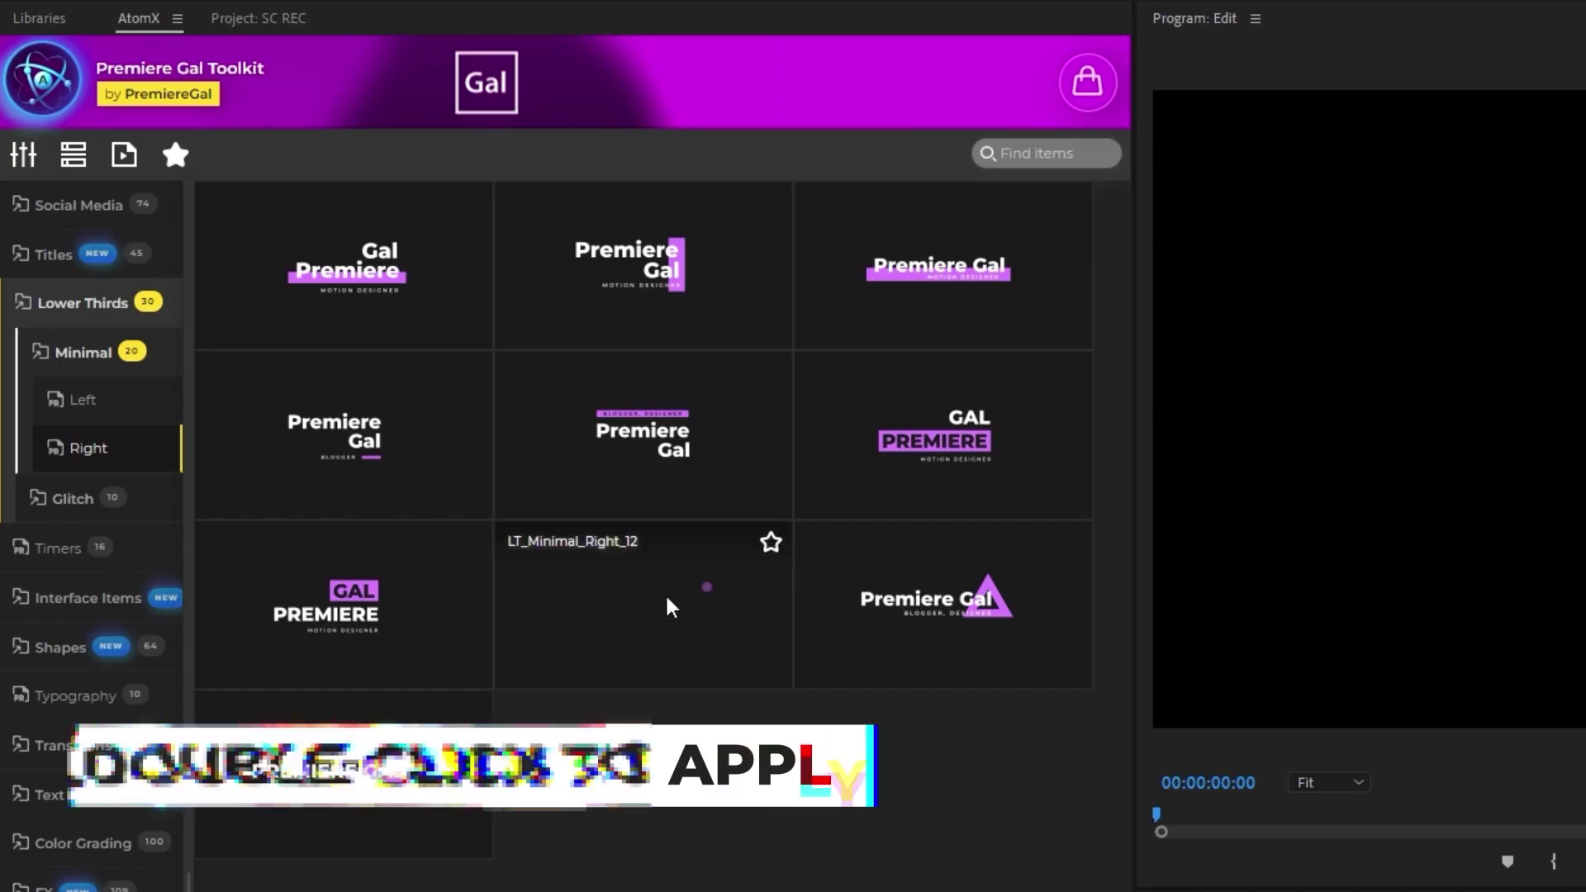
{"action": "double_click", "coordinate": [669, 597]}
{"action": "key", "text": "space"}
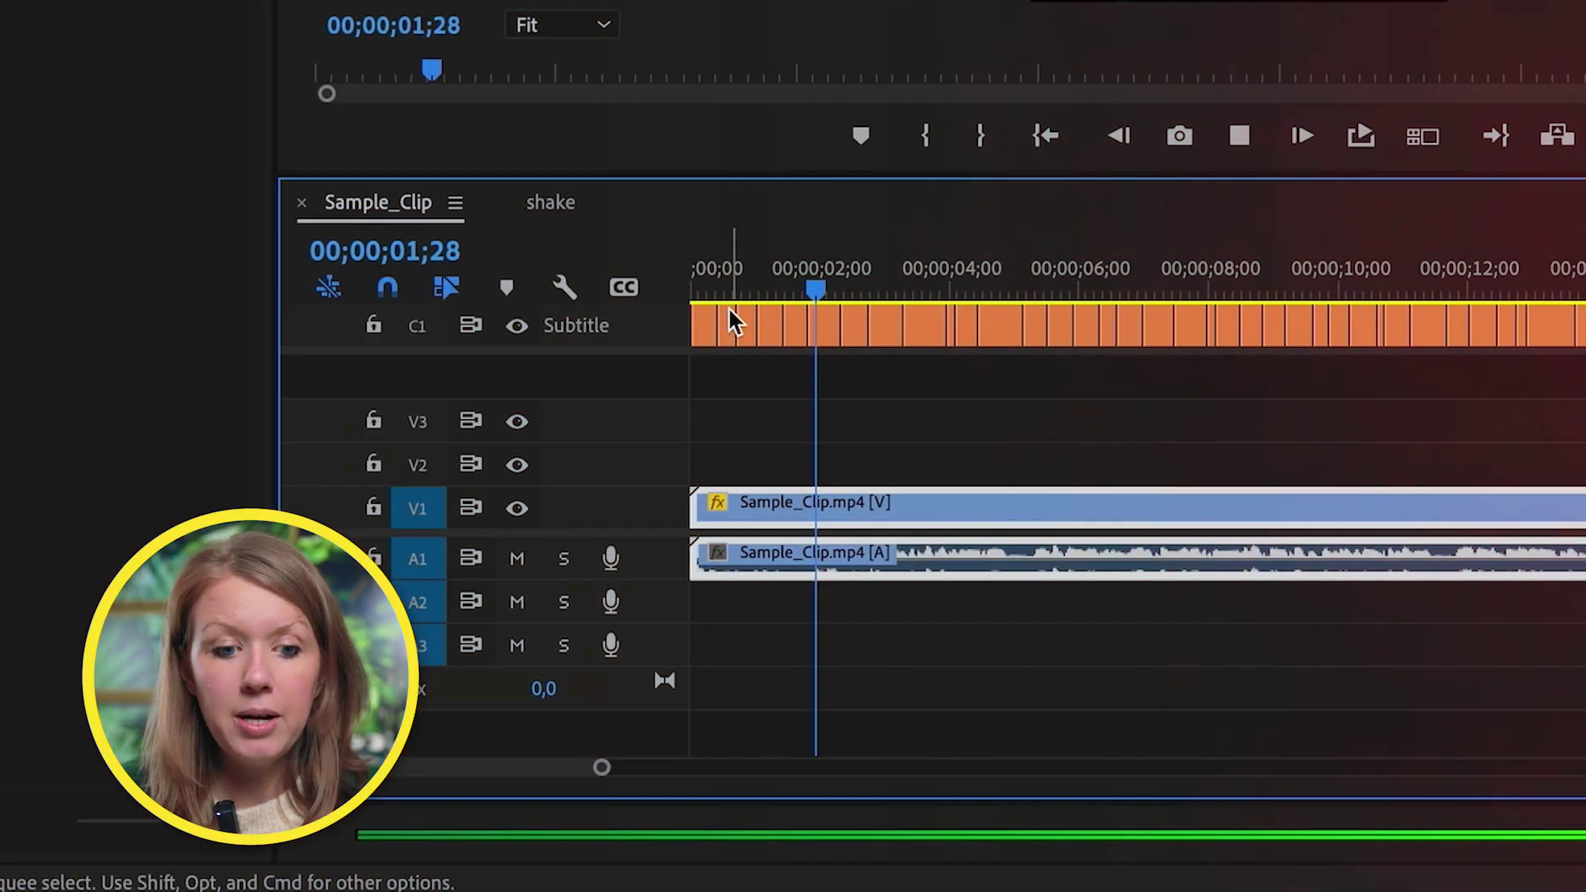
Give the selected caption the Komika Axis font at size 128 and raise it higher
{"action": "key", "text": "space"}
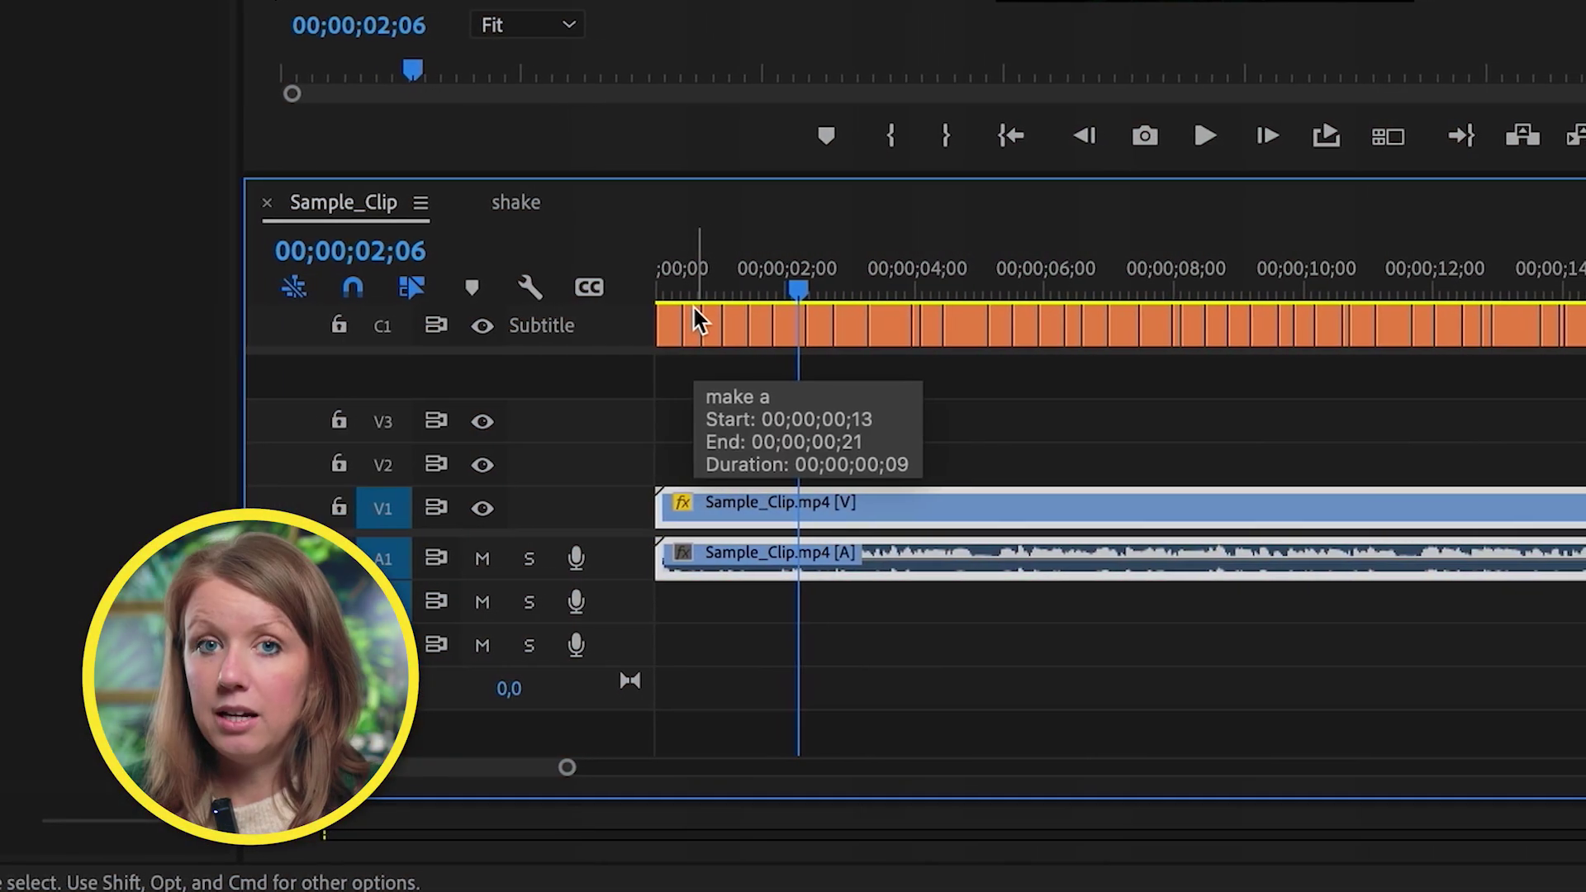
{"action": "left_click", "coordinate": [774, 327]}
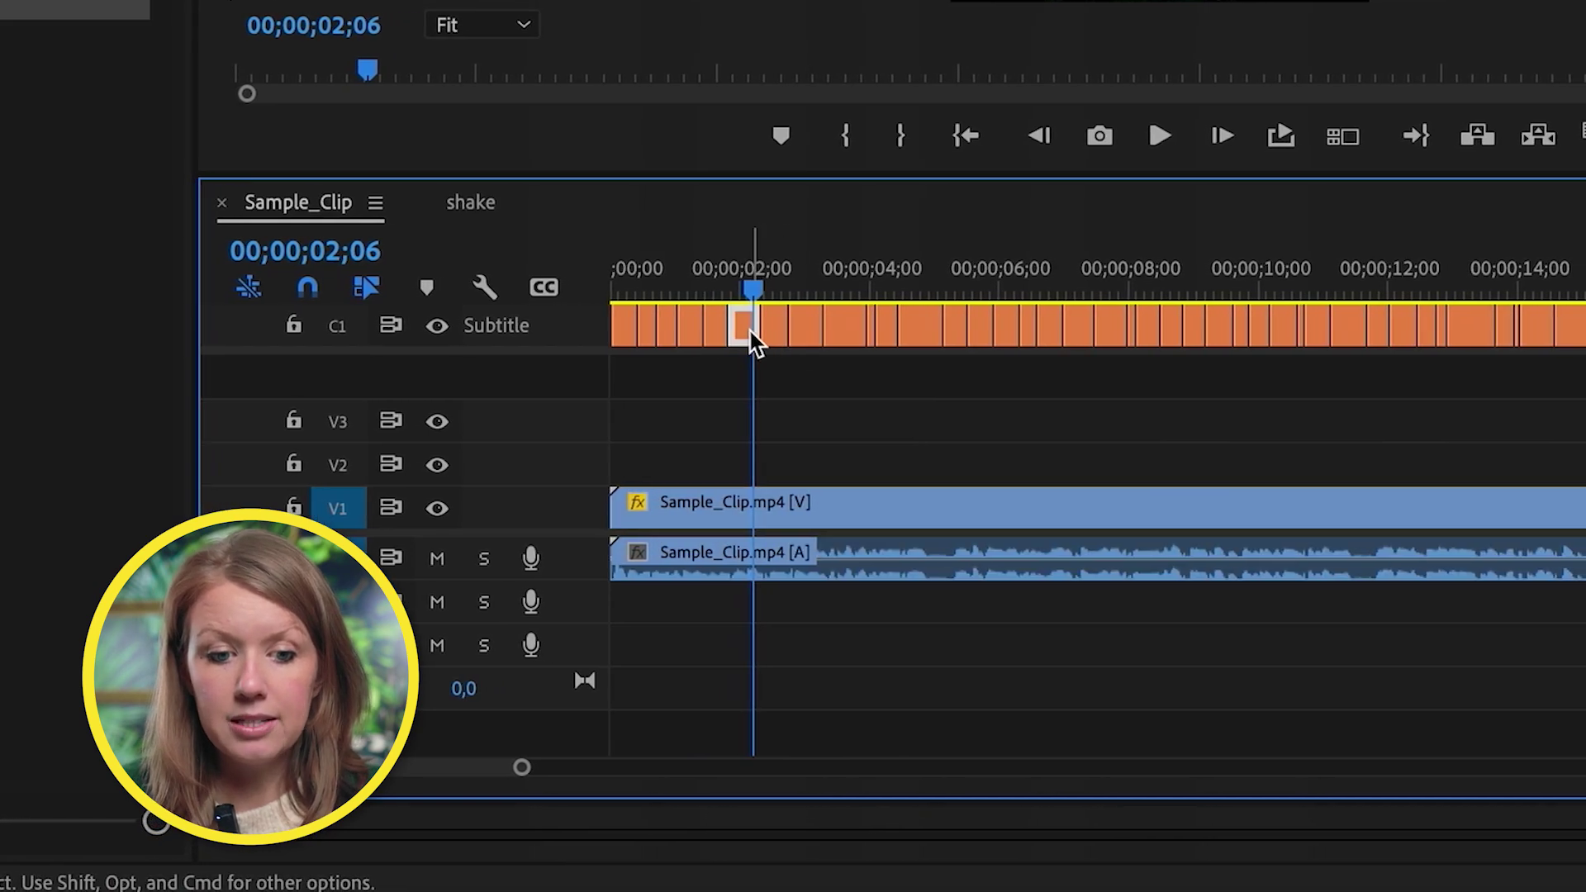
{"action": "left_click", "coordinate": [991, 353]}
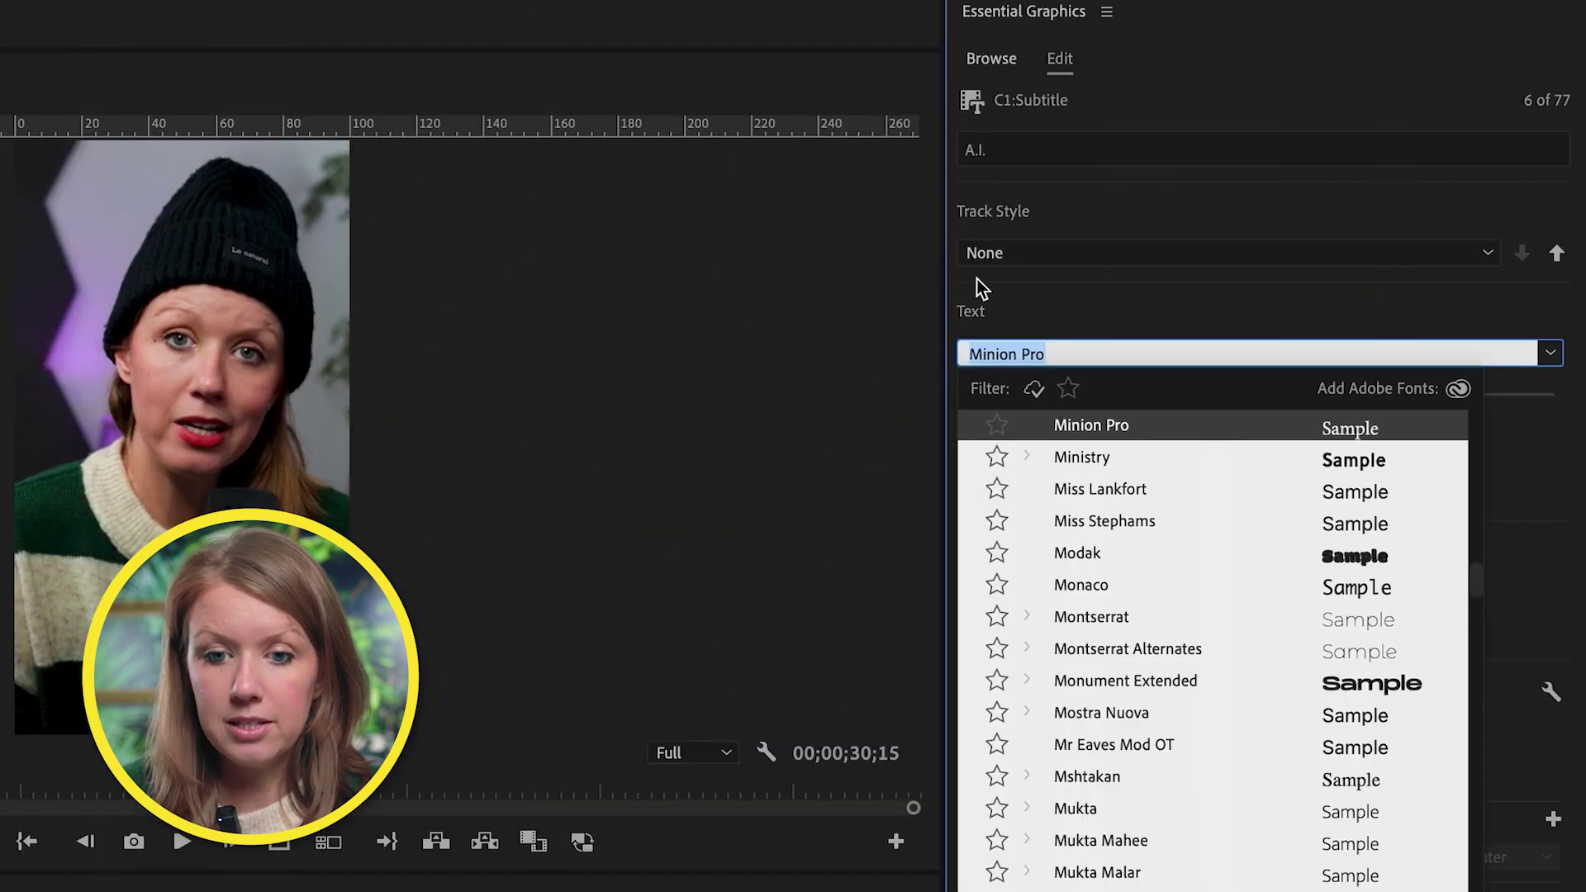
{"action": "type", "text": "komik"}
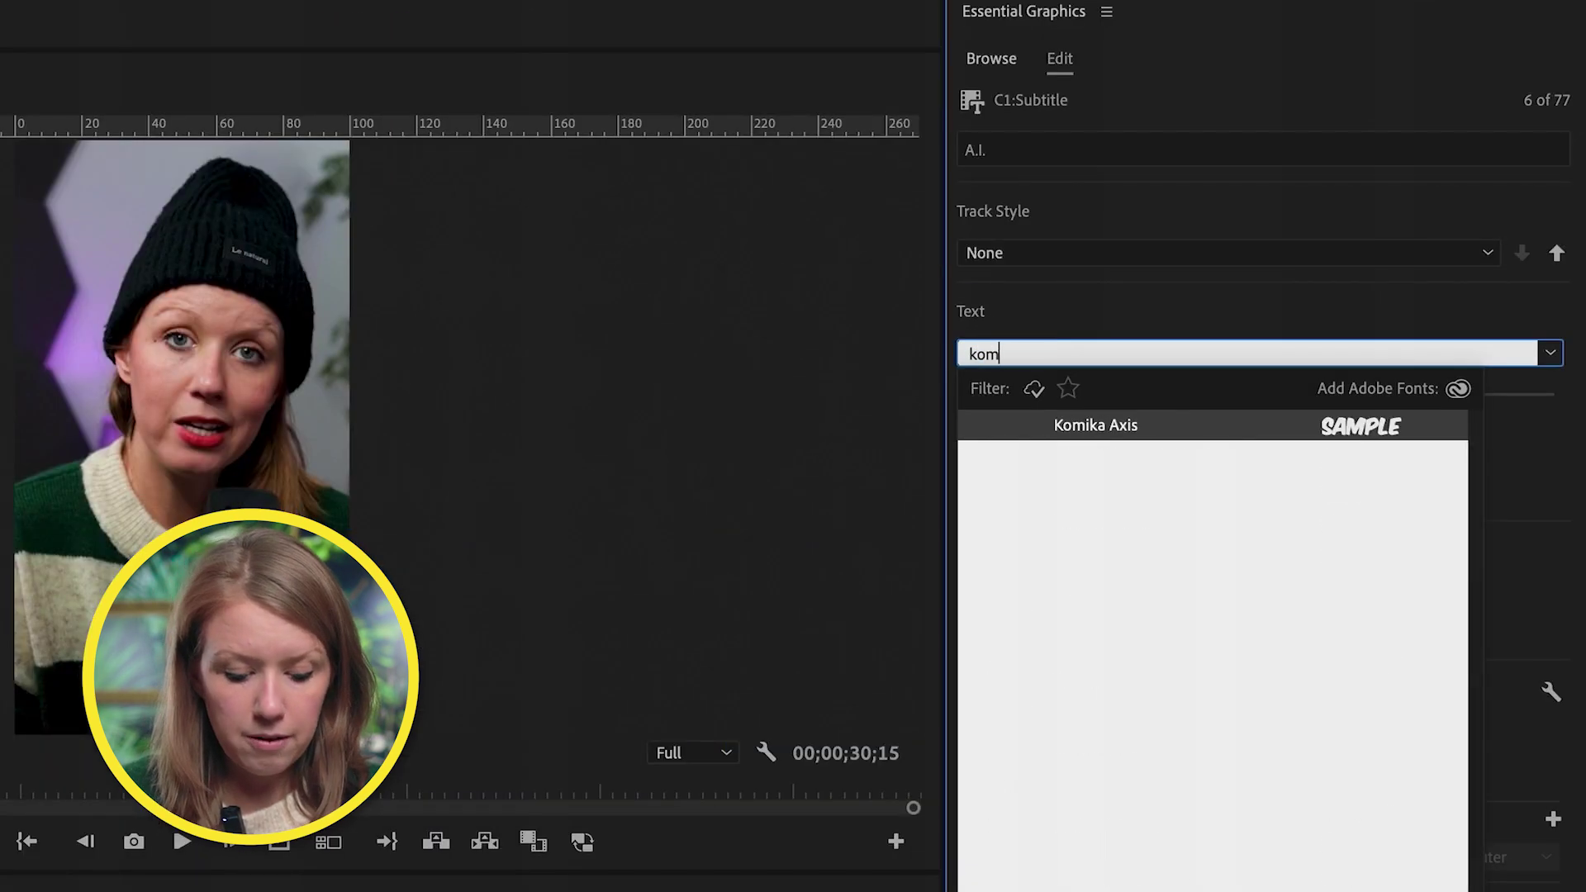
{"action": "key", "text": "Return"}
{"action": "left_click_drag", "start_coordinate": [1374, 398], "coordinate": [1356, 419]}
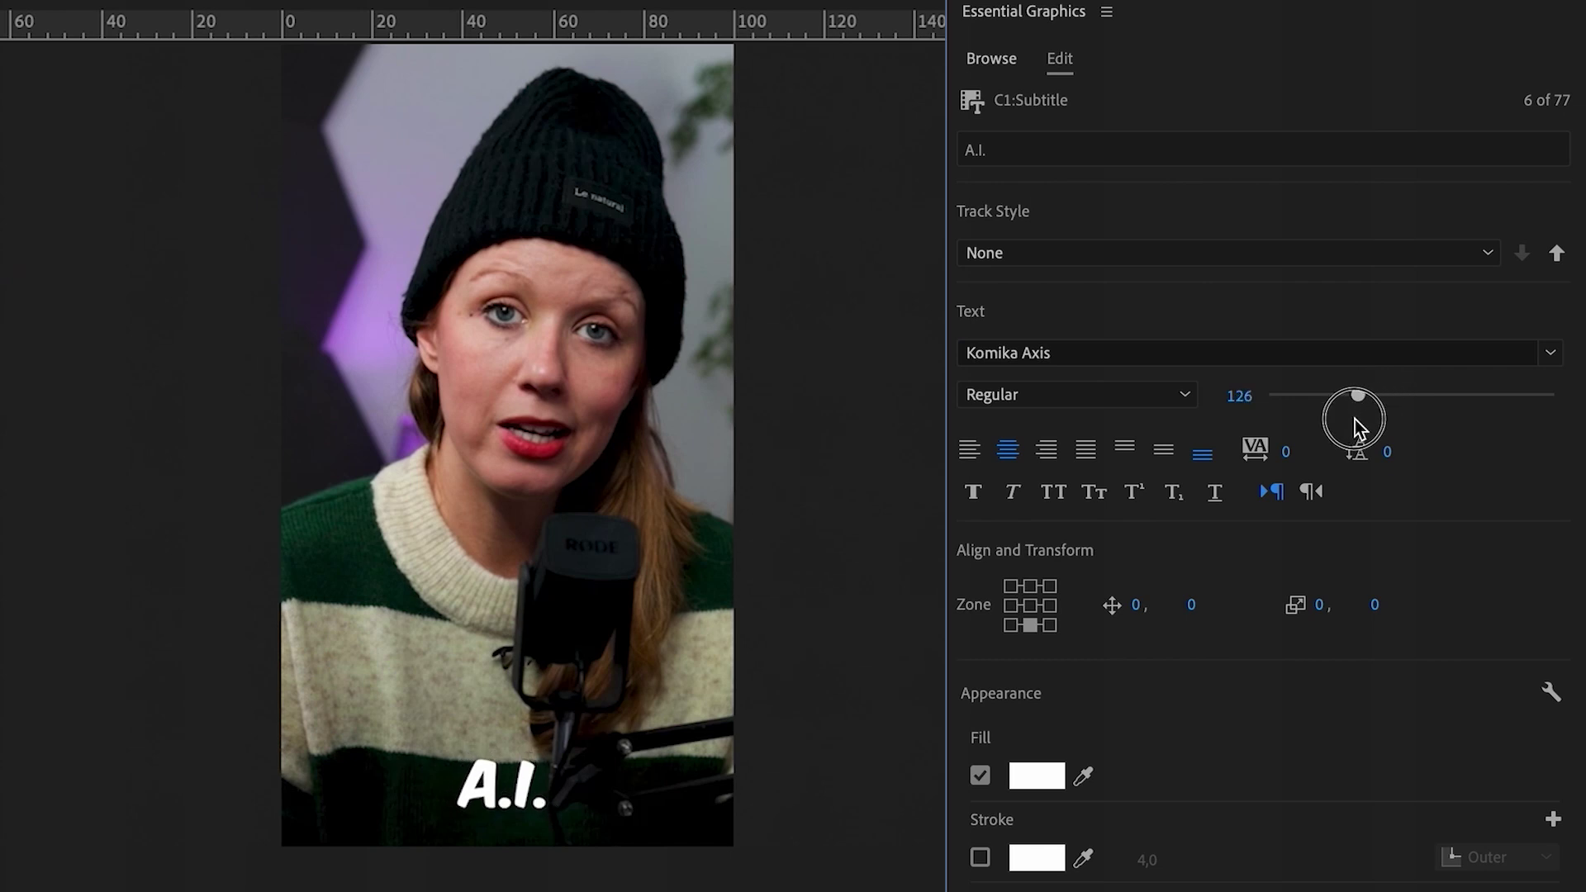
{"action": "left_click_drag", "start_coordinate": [1191, 605], "coordinate": [952, 604]}
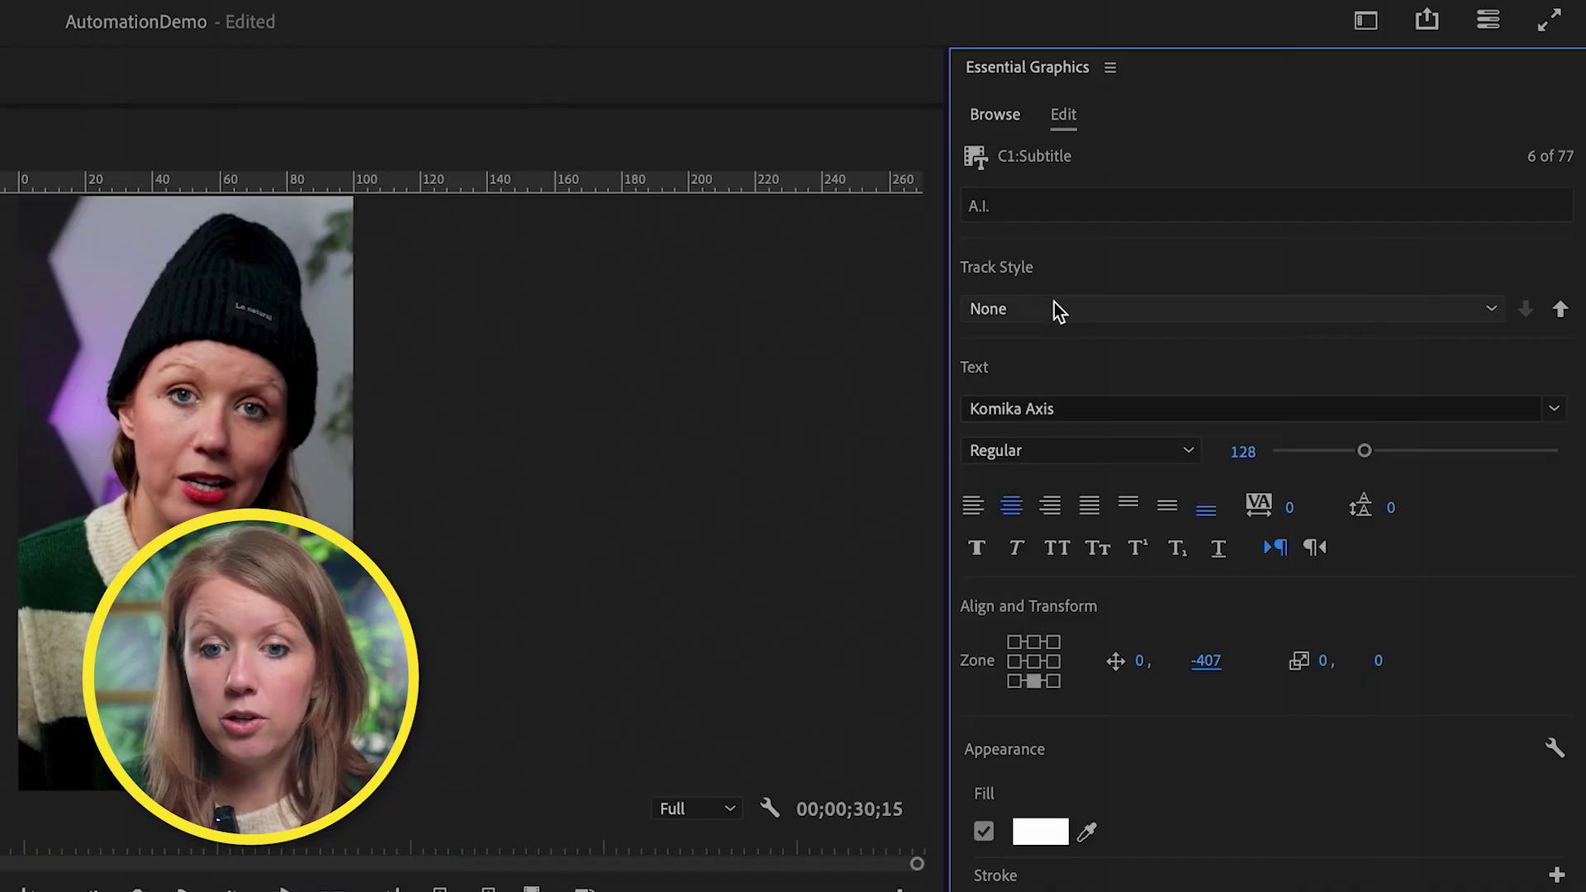
Save the caption look as a new track style named Komika and play it back from the start
{"action": "left_click", "coordinate": [1054, 306]}
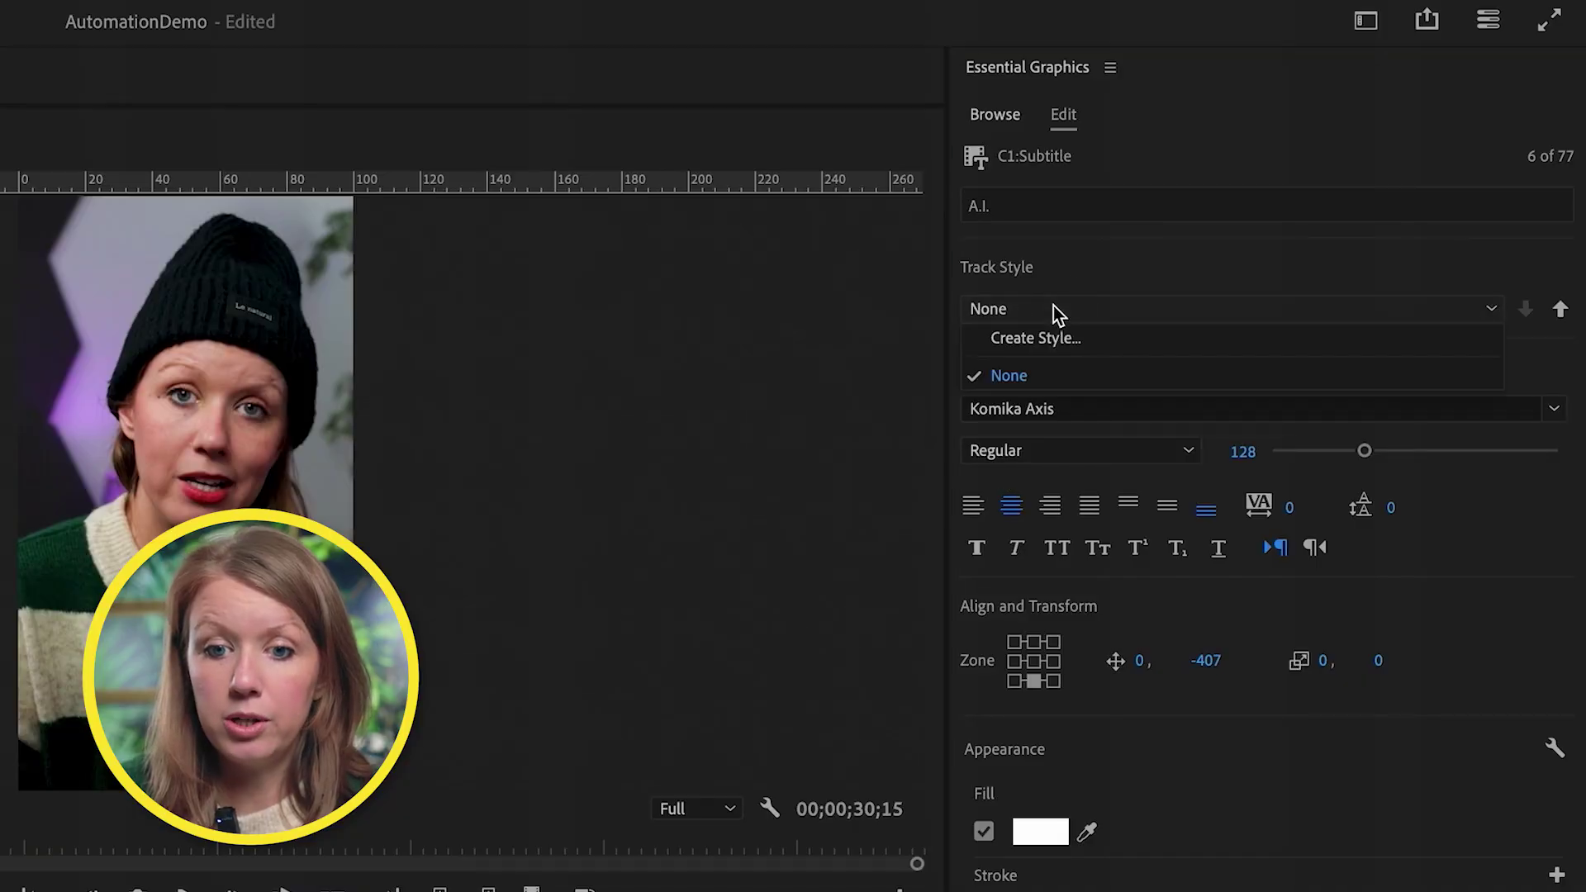
{"action": "left_click", "coordinate": [1057, 344]}
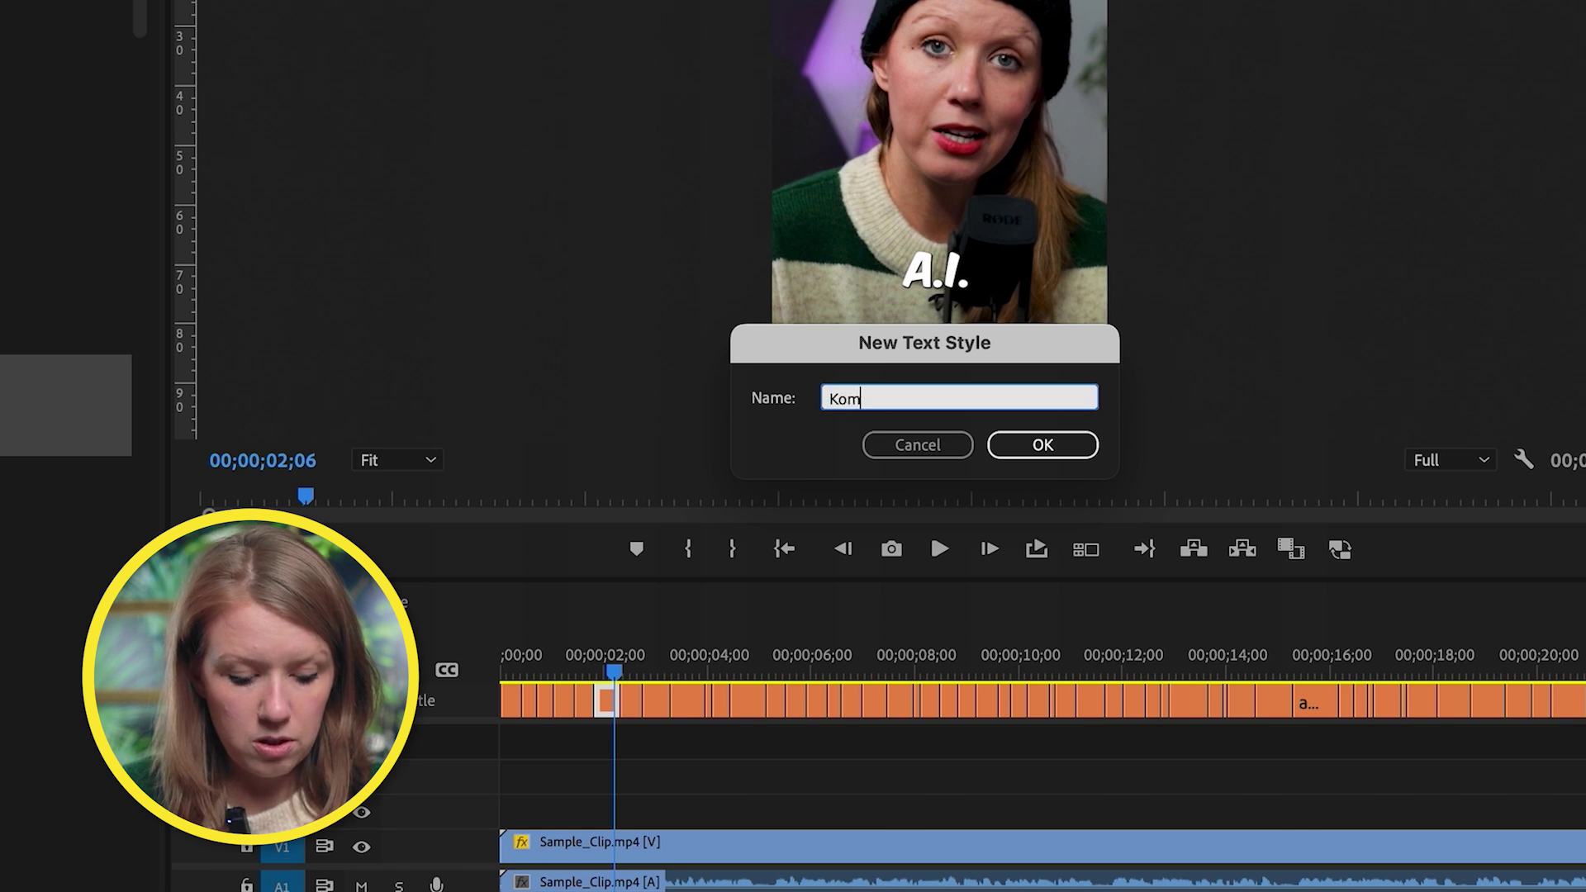
{"action": "left_click", "coordinate": [1043, 446]}
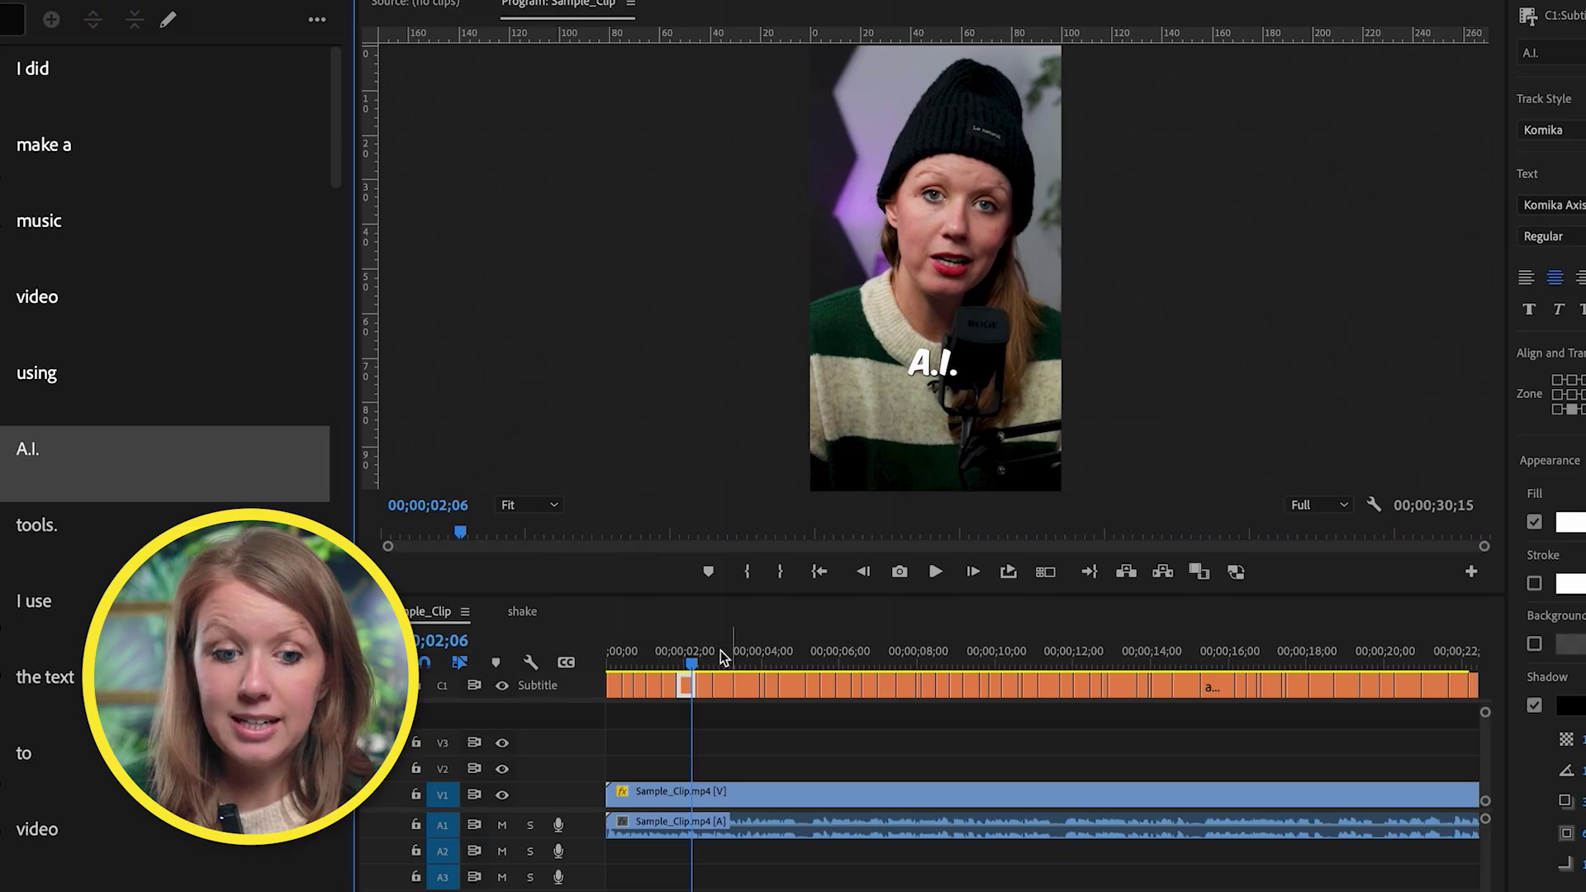
{"action": "left_click_drag", "start_coordinate": [687, 666], "coordinate": [598, 681]}
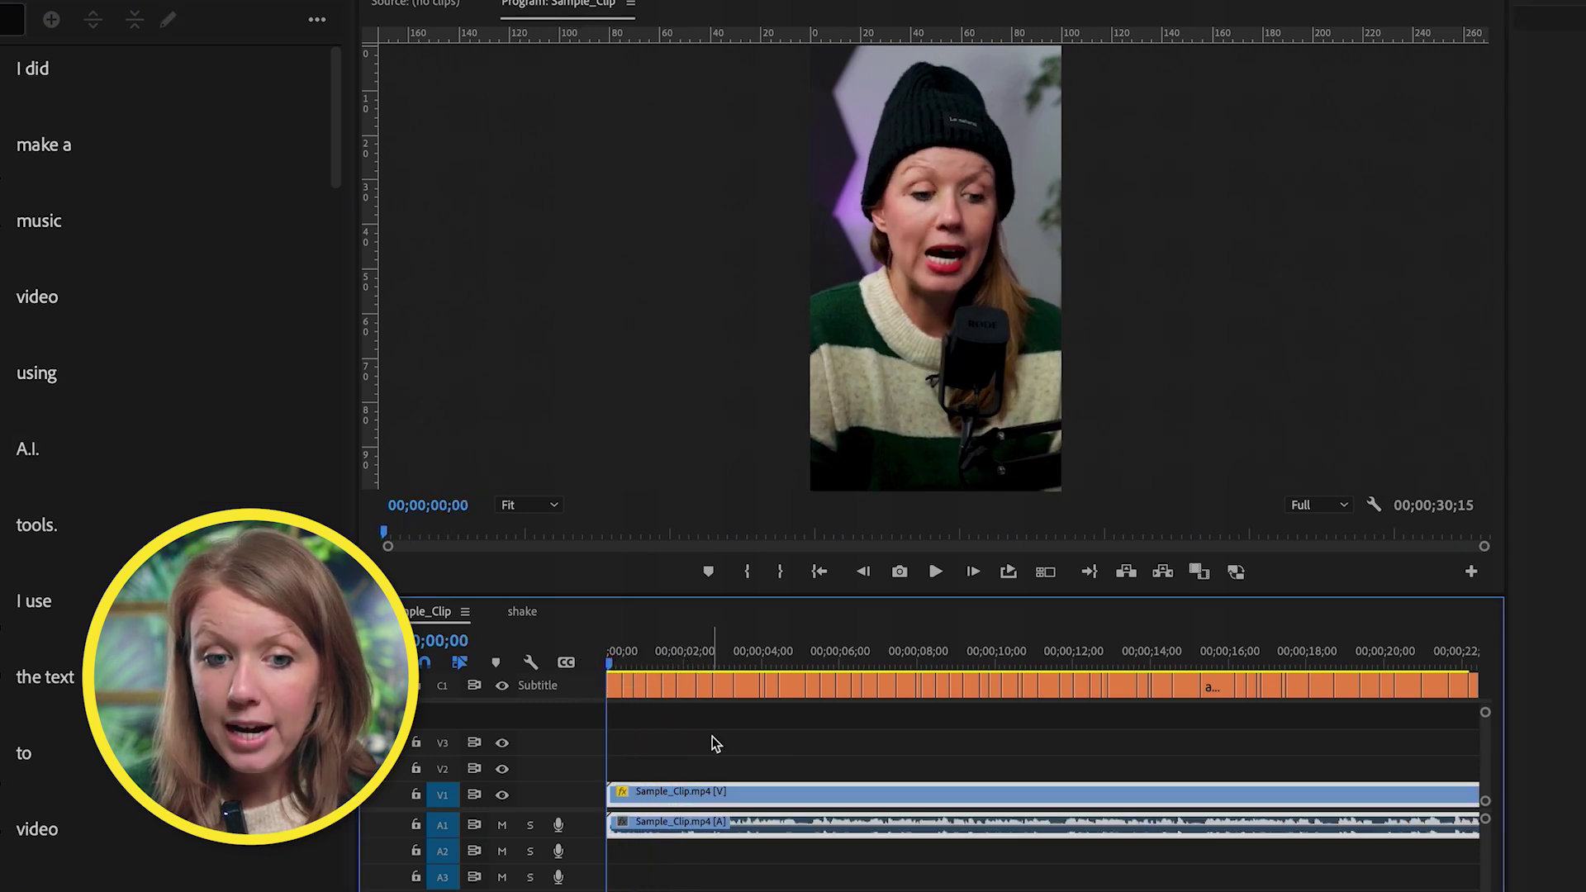
{"action": "key", "text": "space"}
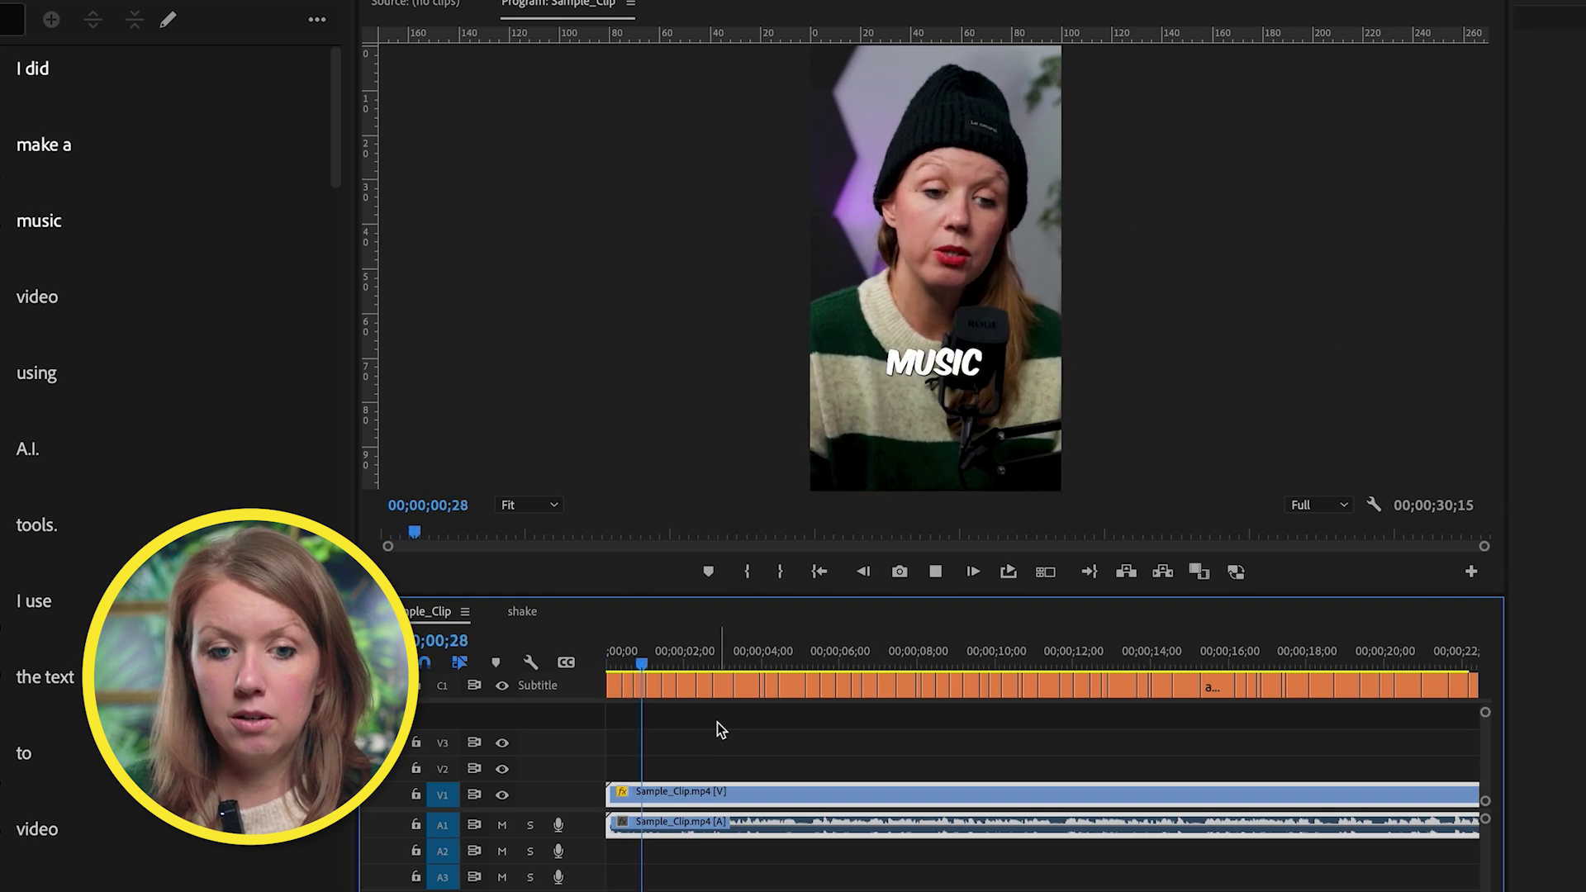
{"action": "key", "text": "space"}
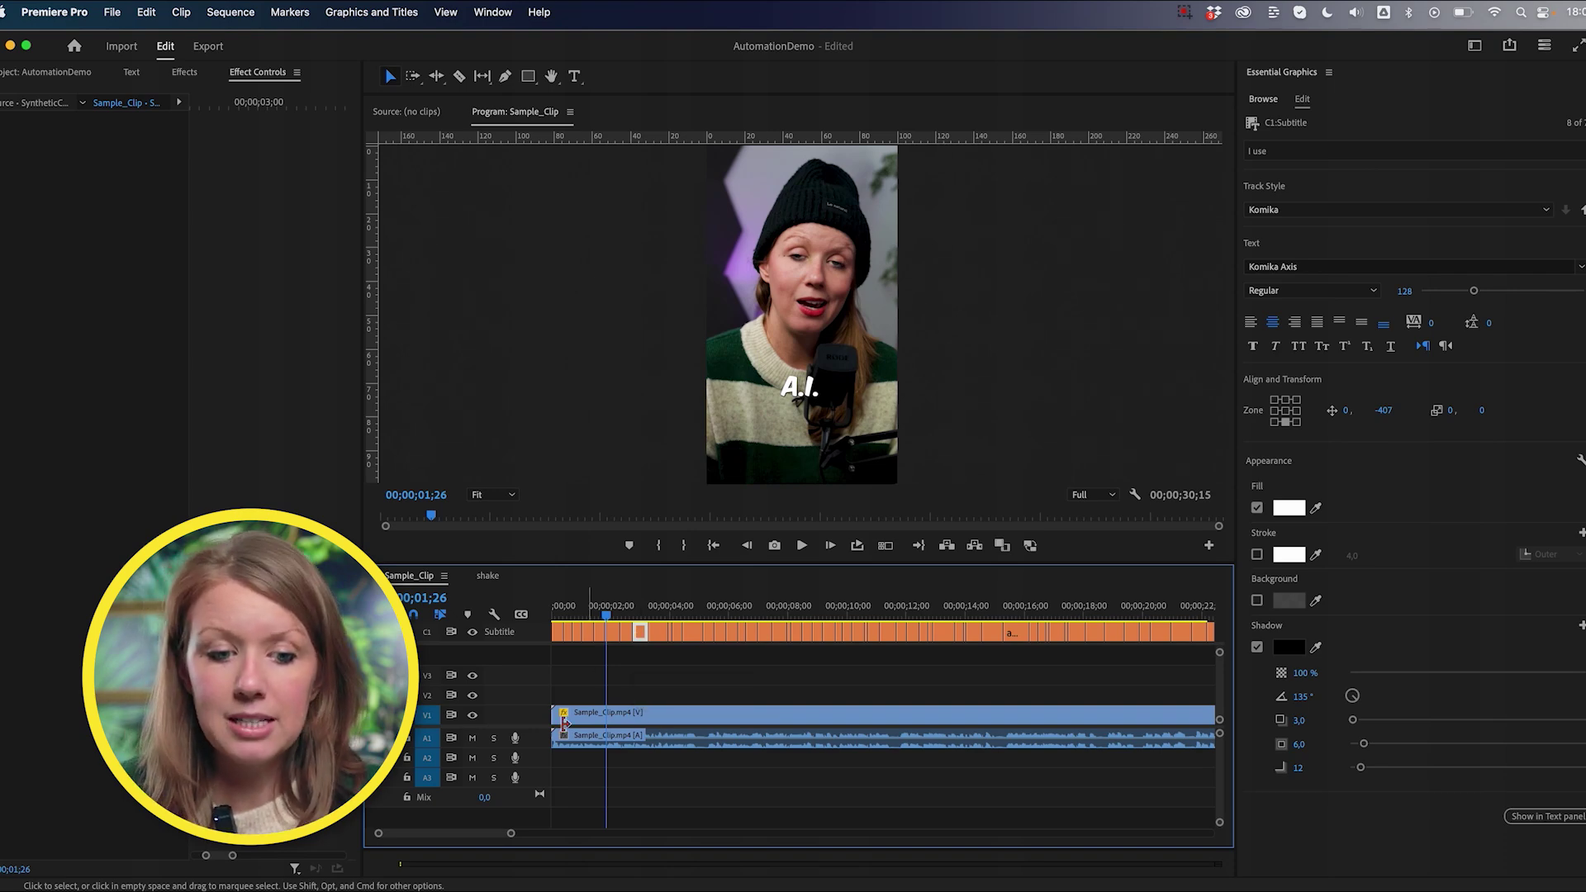
Fit the sequence in the timeline and upgrade all subtitle captions to graphic clips
{"action": "left_click_drag", "start_coordinate": [512, 837], "coordinate": [586, 833]}
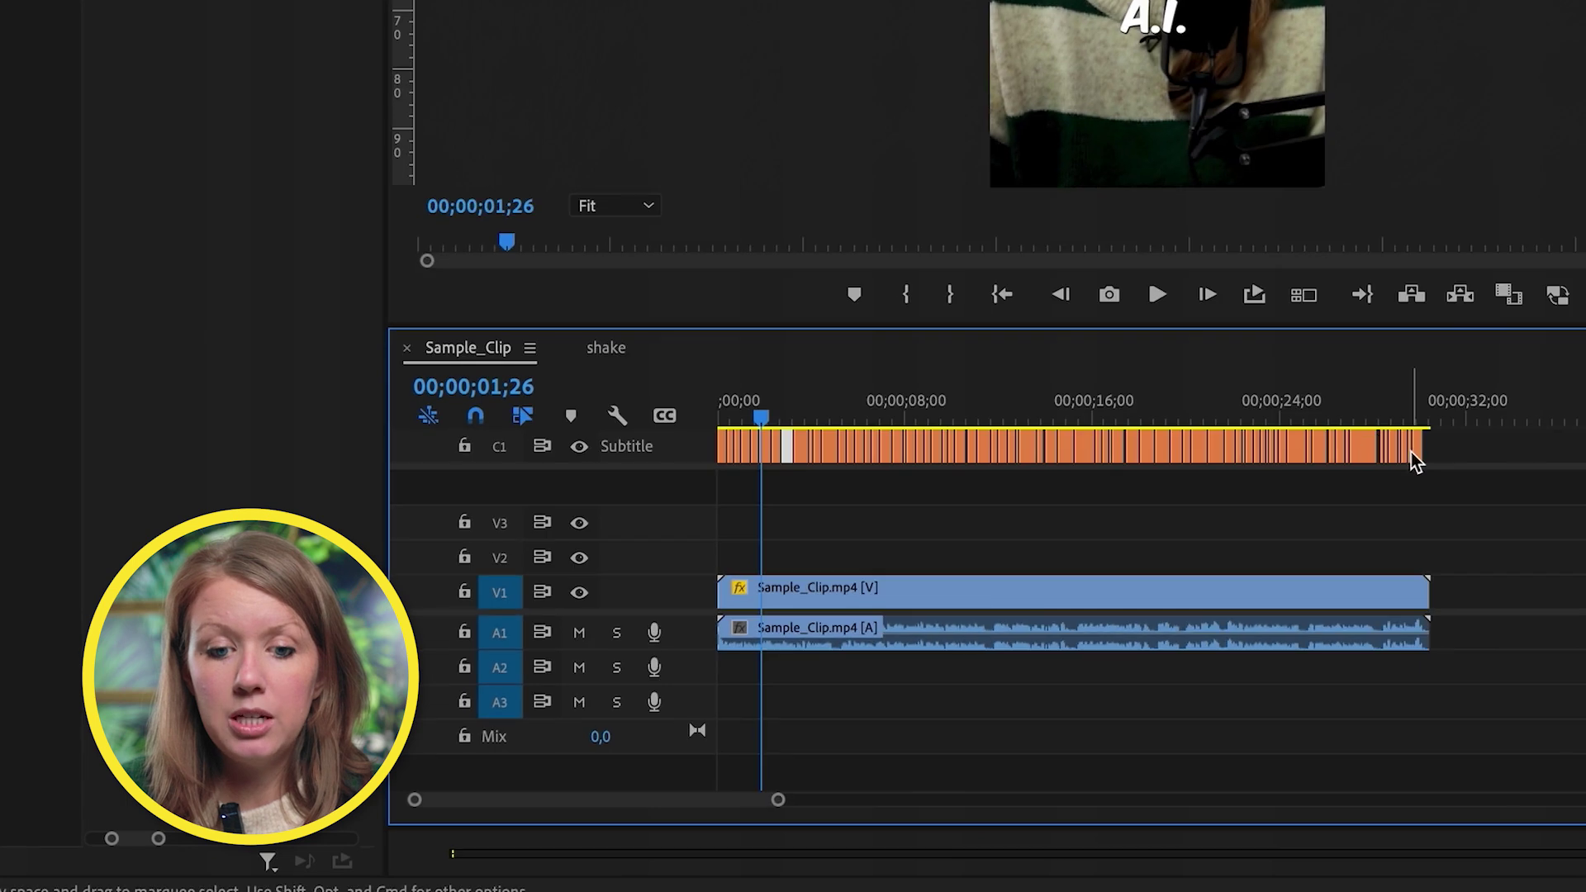
{"action": "left_click", "coordinate": [717, 452]}
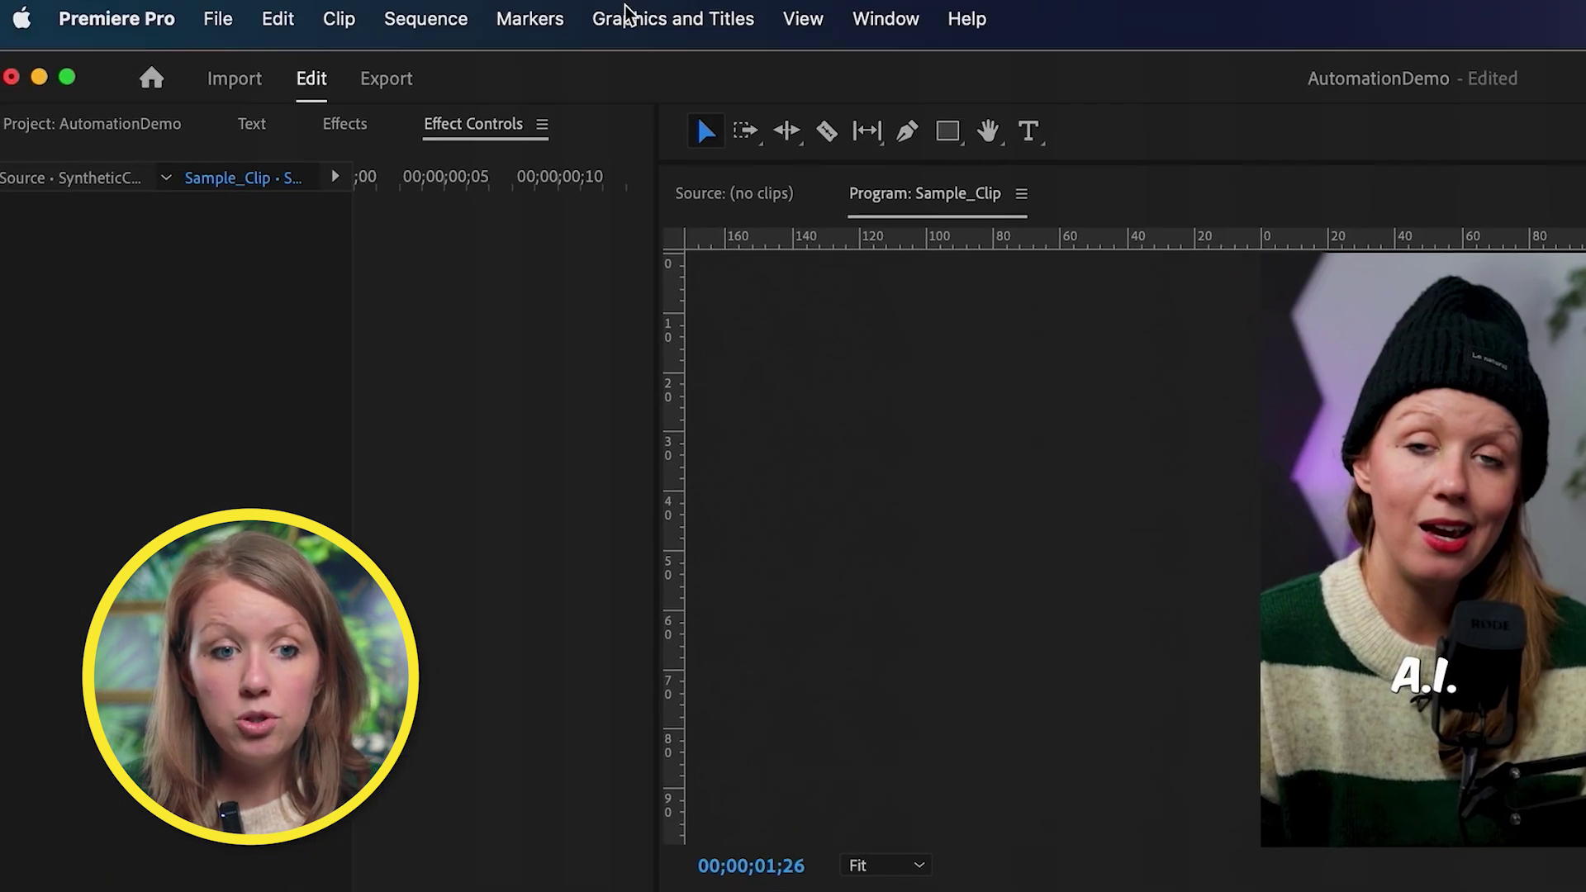
{"action": "left_click", "coordinate": [622, 16]}
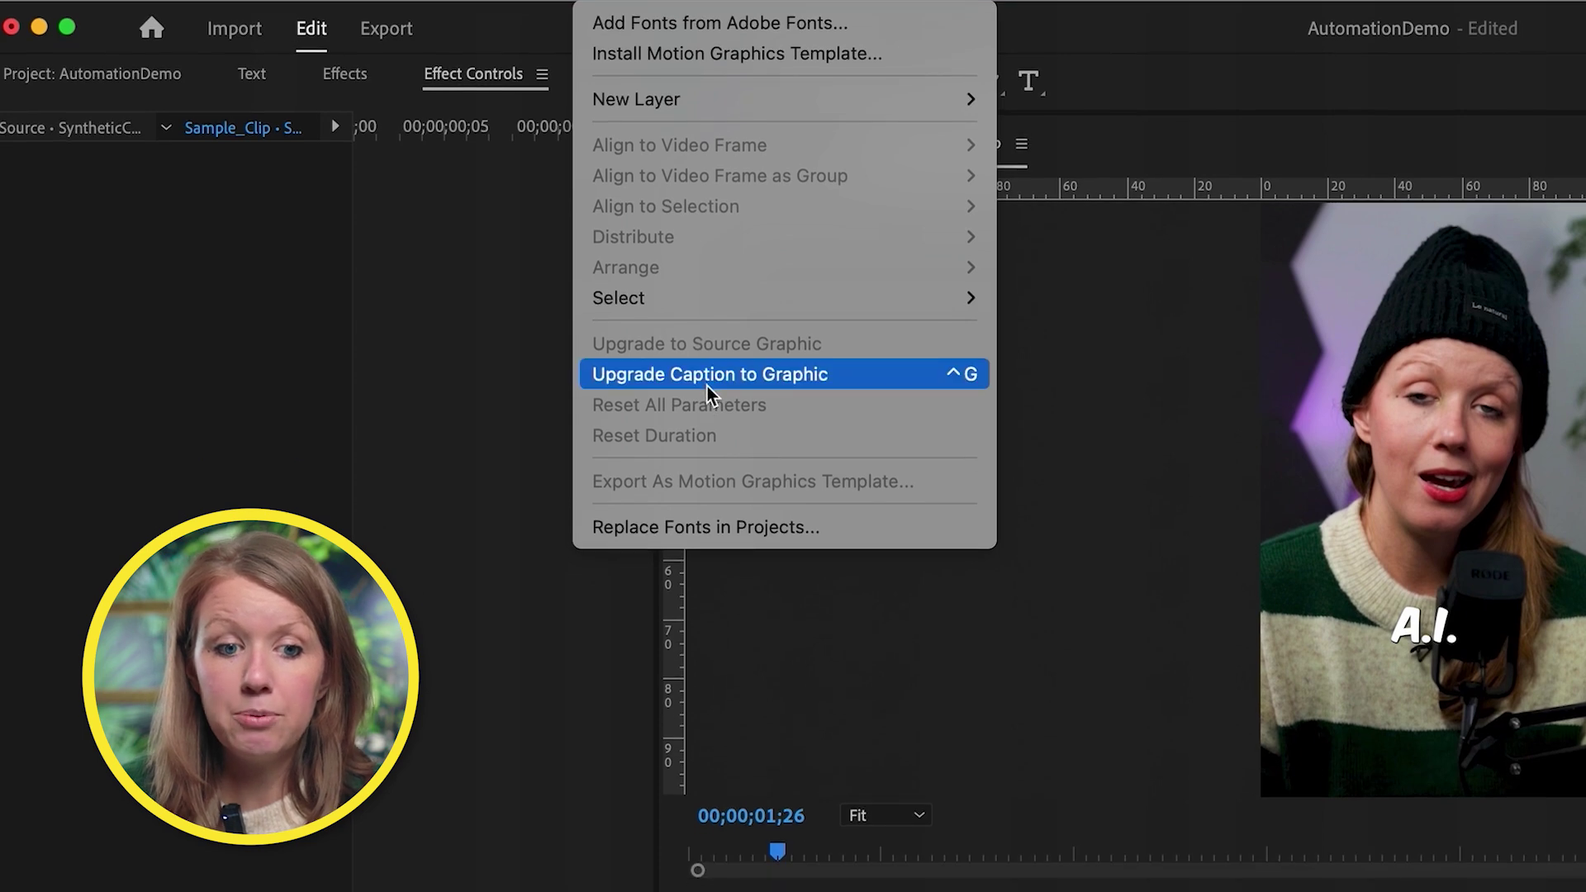
{"action": "left_click", "coordinate": [707, 376]}
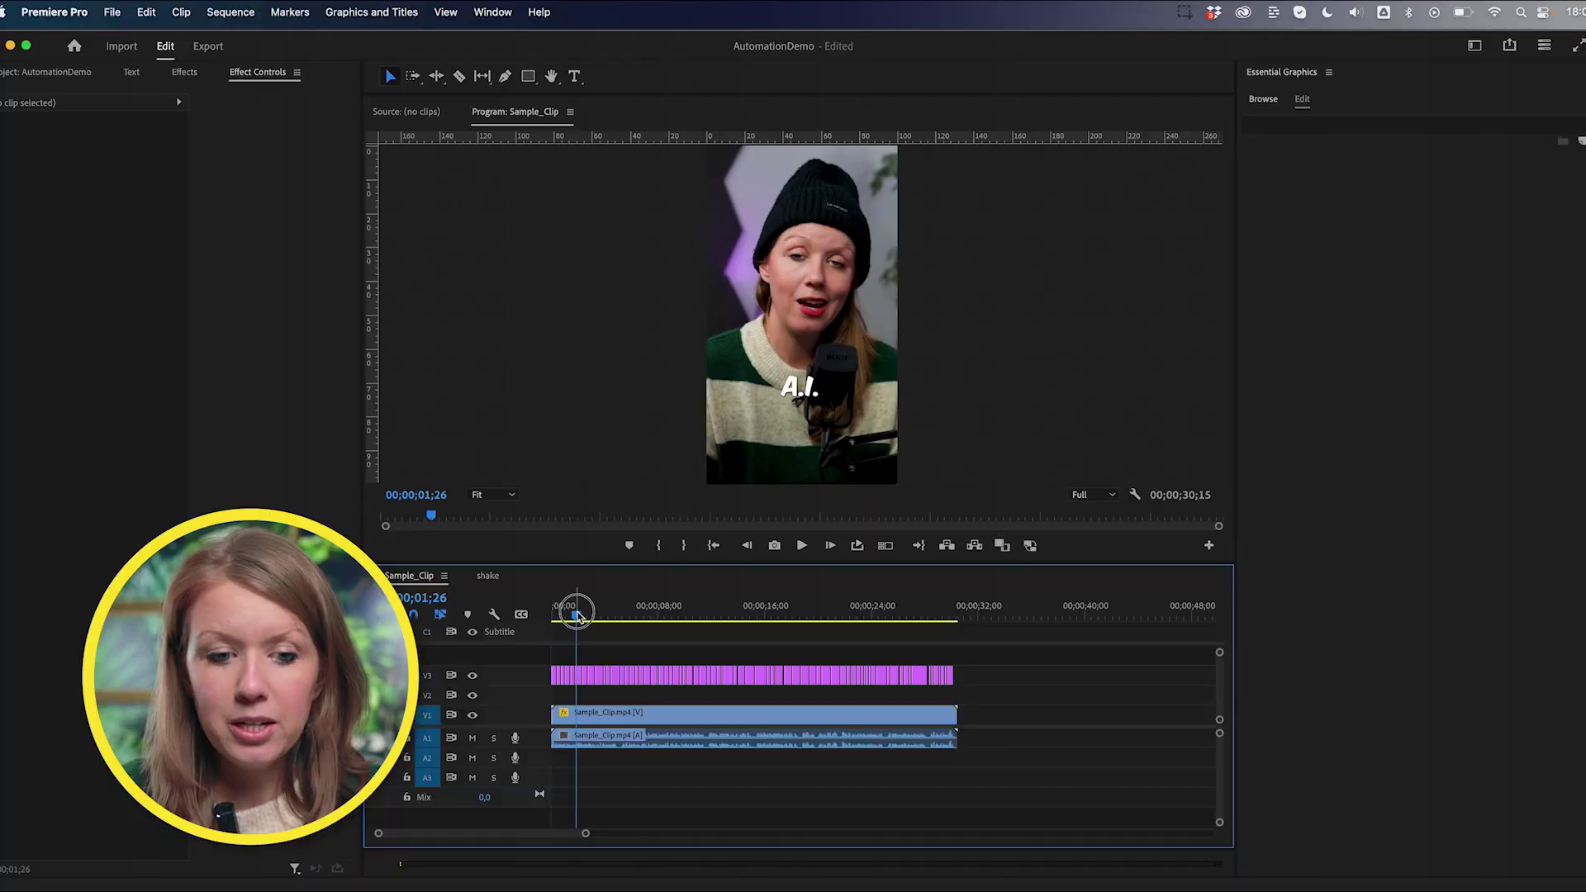
Zoom into the timeline start, select the 'I did' caption graphic, and browse installed extensions
{"action": "left_click_drag", "start_coordinate": [573, 628], "coordinate": [554, 628]}
{"action": "left_click_drag", "start_coordinate": [593, 837], "coordinate": [413, 834]}
{"action": "left_click", "coordinate": [630, 685]}
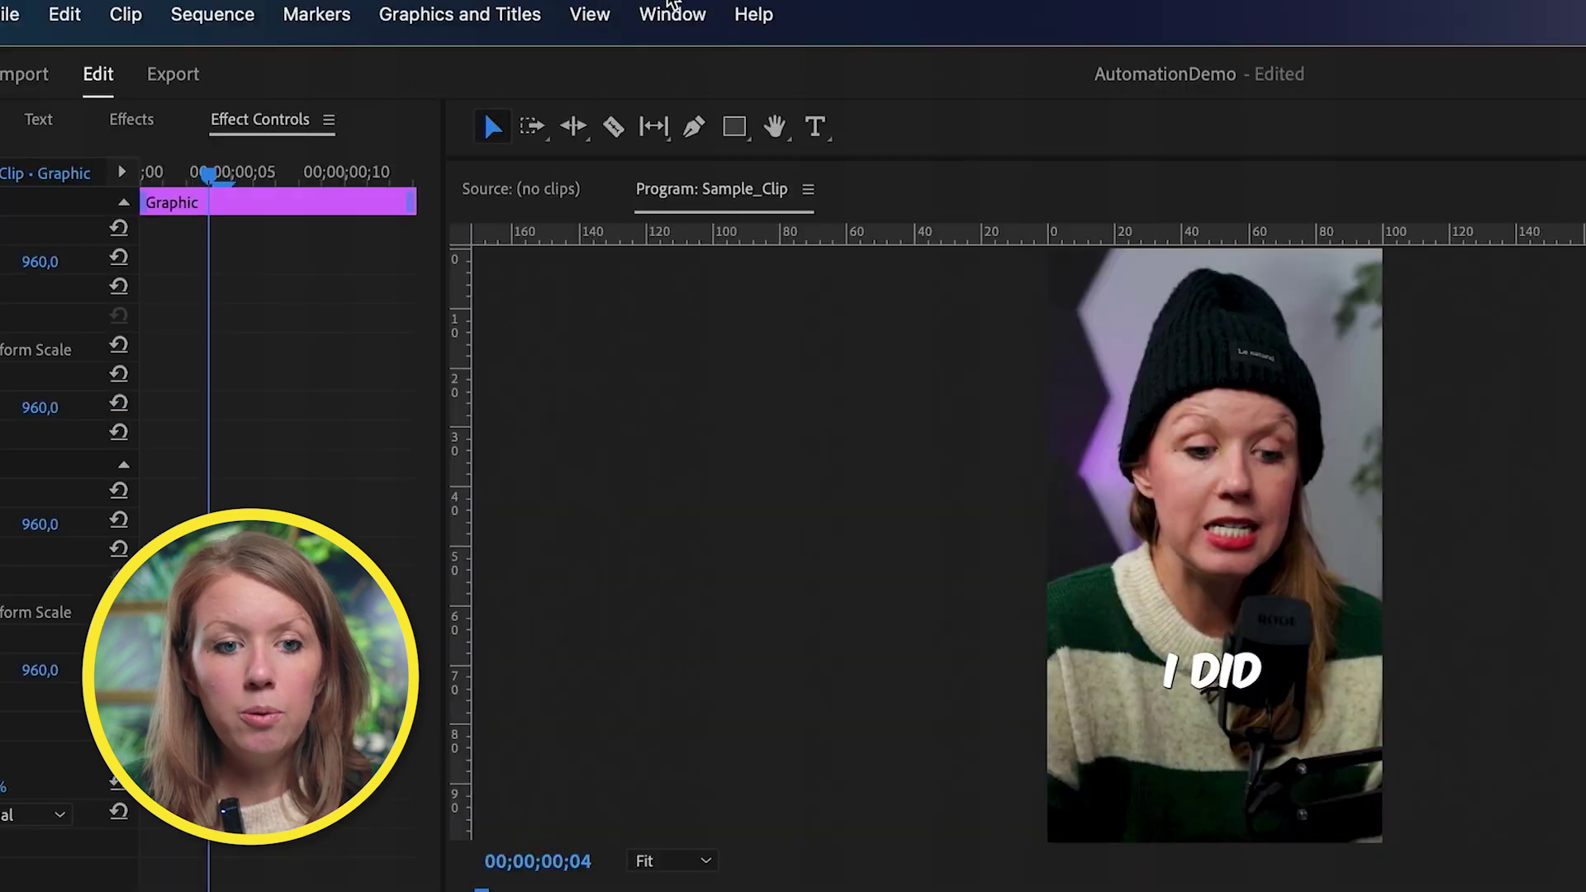
{"action": "left_click", "coordinate": [666, 14]}
{"action": "mouse_move", "coordinate": [691, 148]}
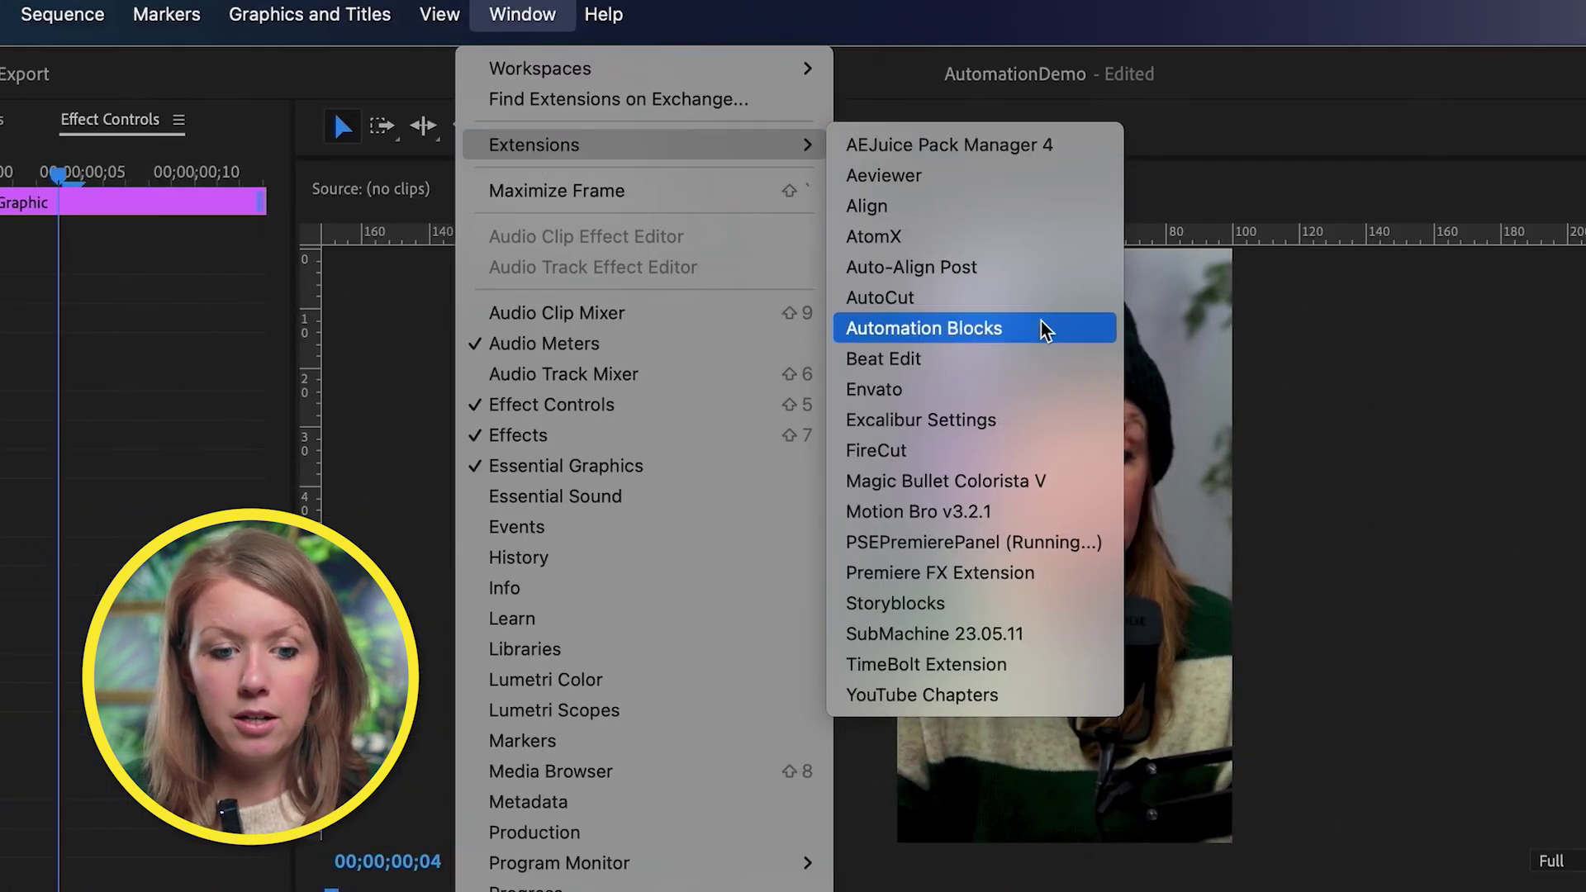
Open Automation Blocks, expand Keyframes > In and Out, and widen the library to show full names
{"action": "left_click", "coordinate": [1045, 330]}
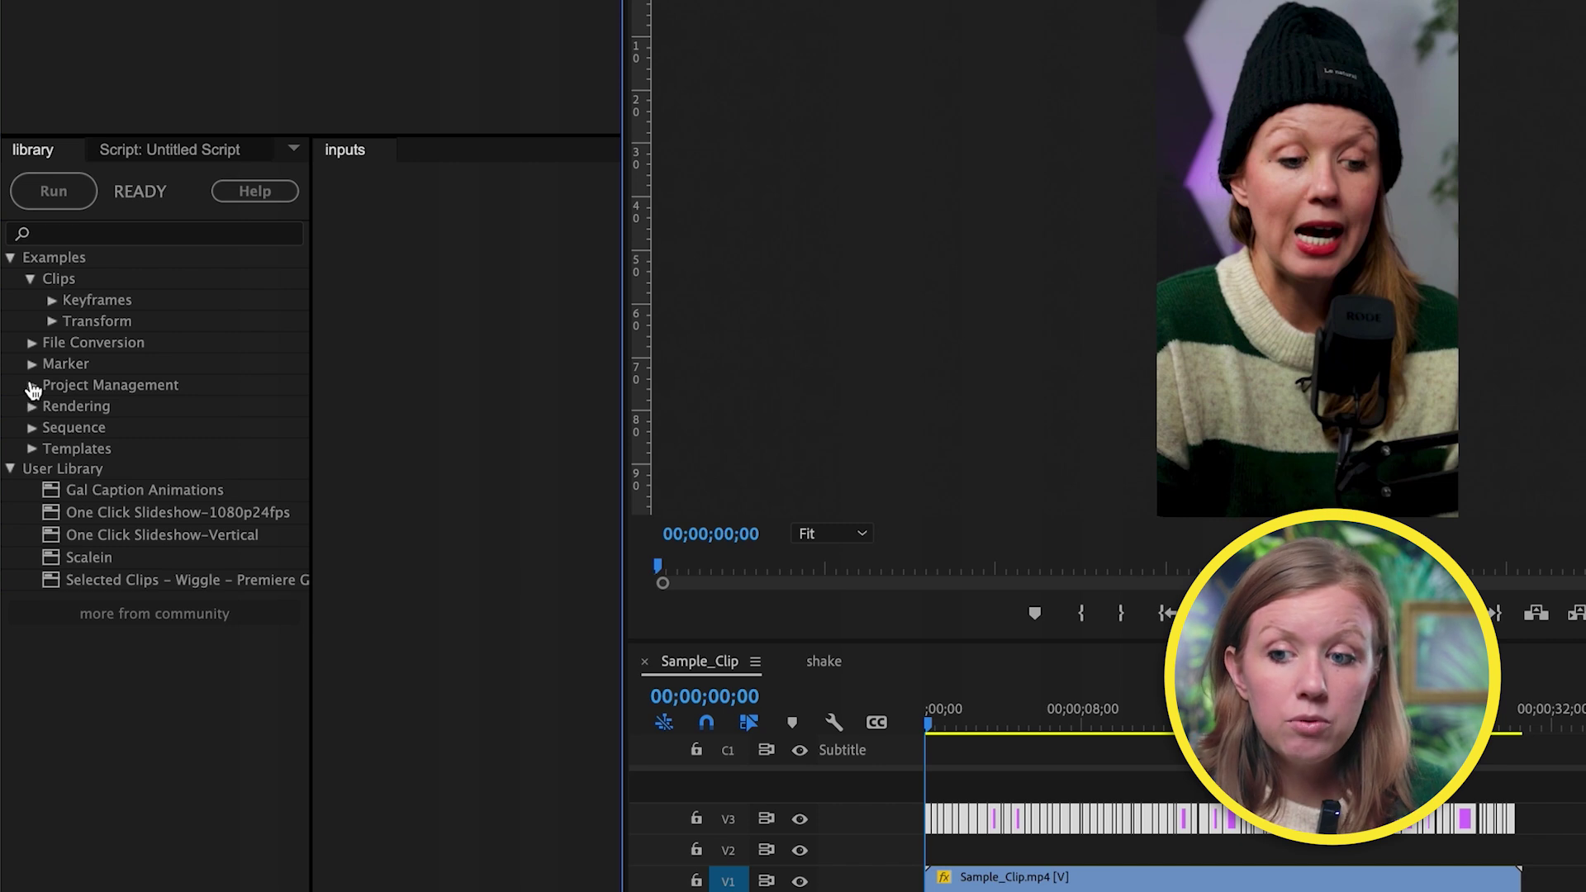
{"action": "left_click", "coordinate": [51, 301]}
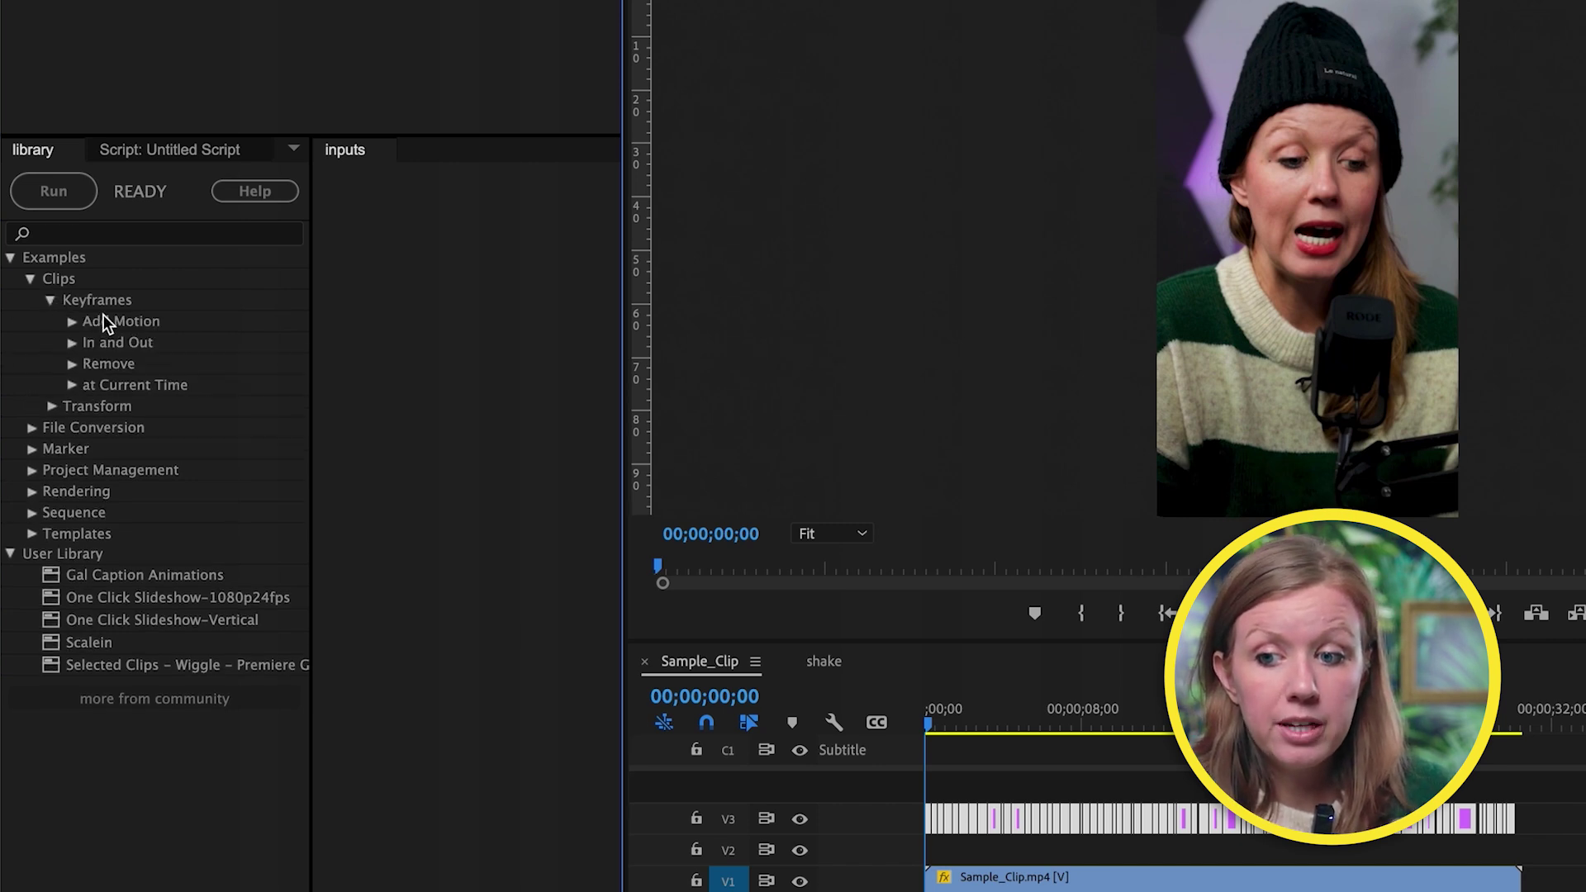
{"action": "left_click", "coordinate": [71, 343]}
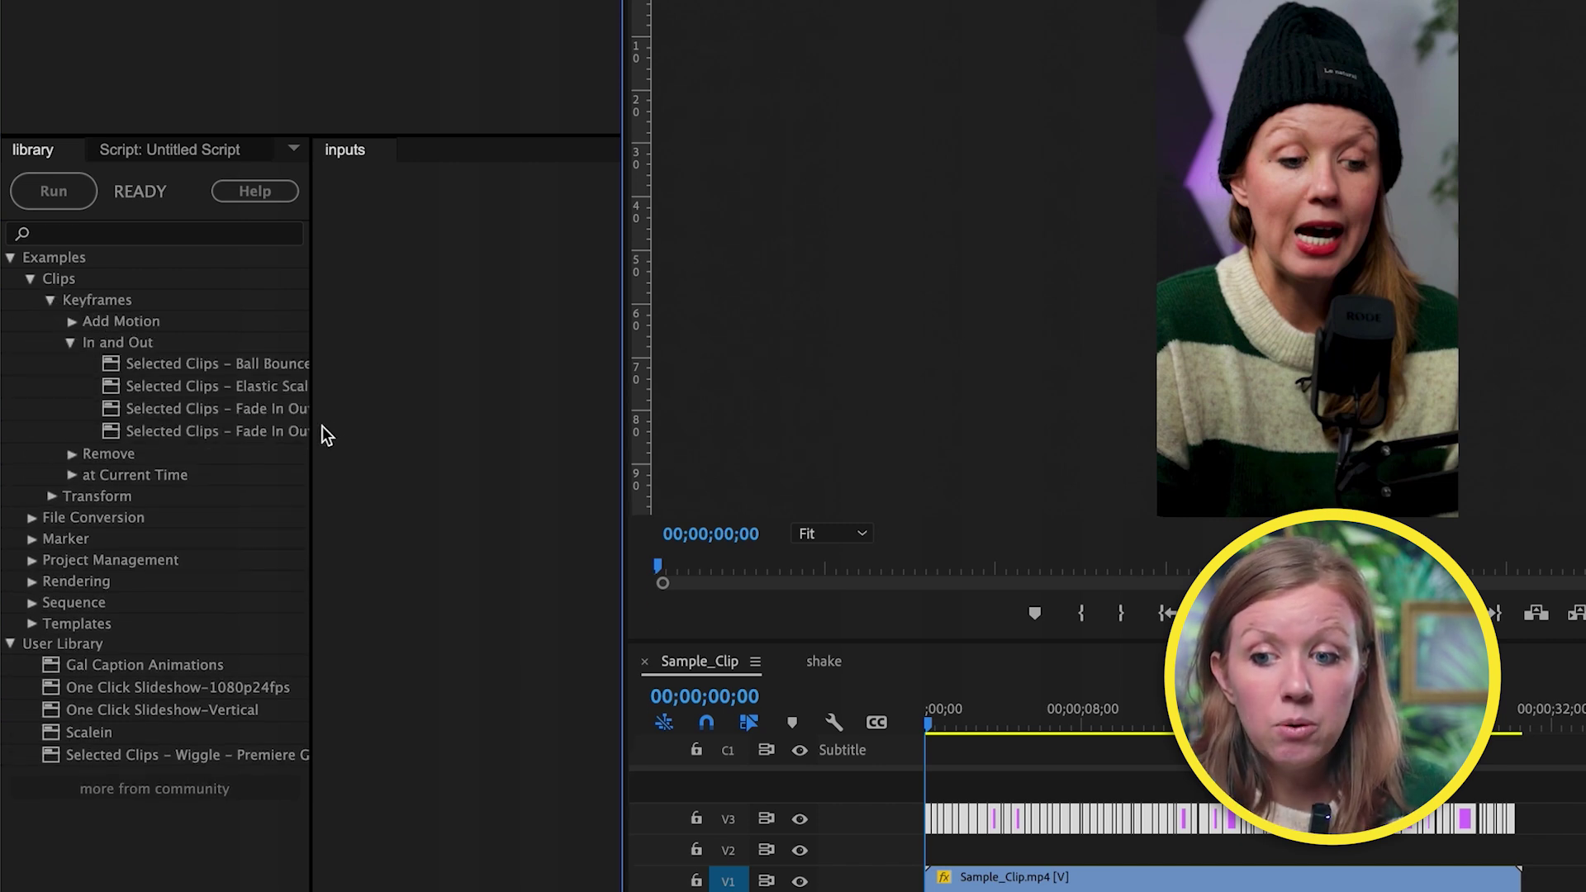
{"action": "left_click_drag", "start_coordinate": [315, 433], "coordinate": [435, 429]}
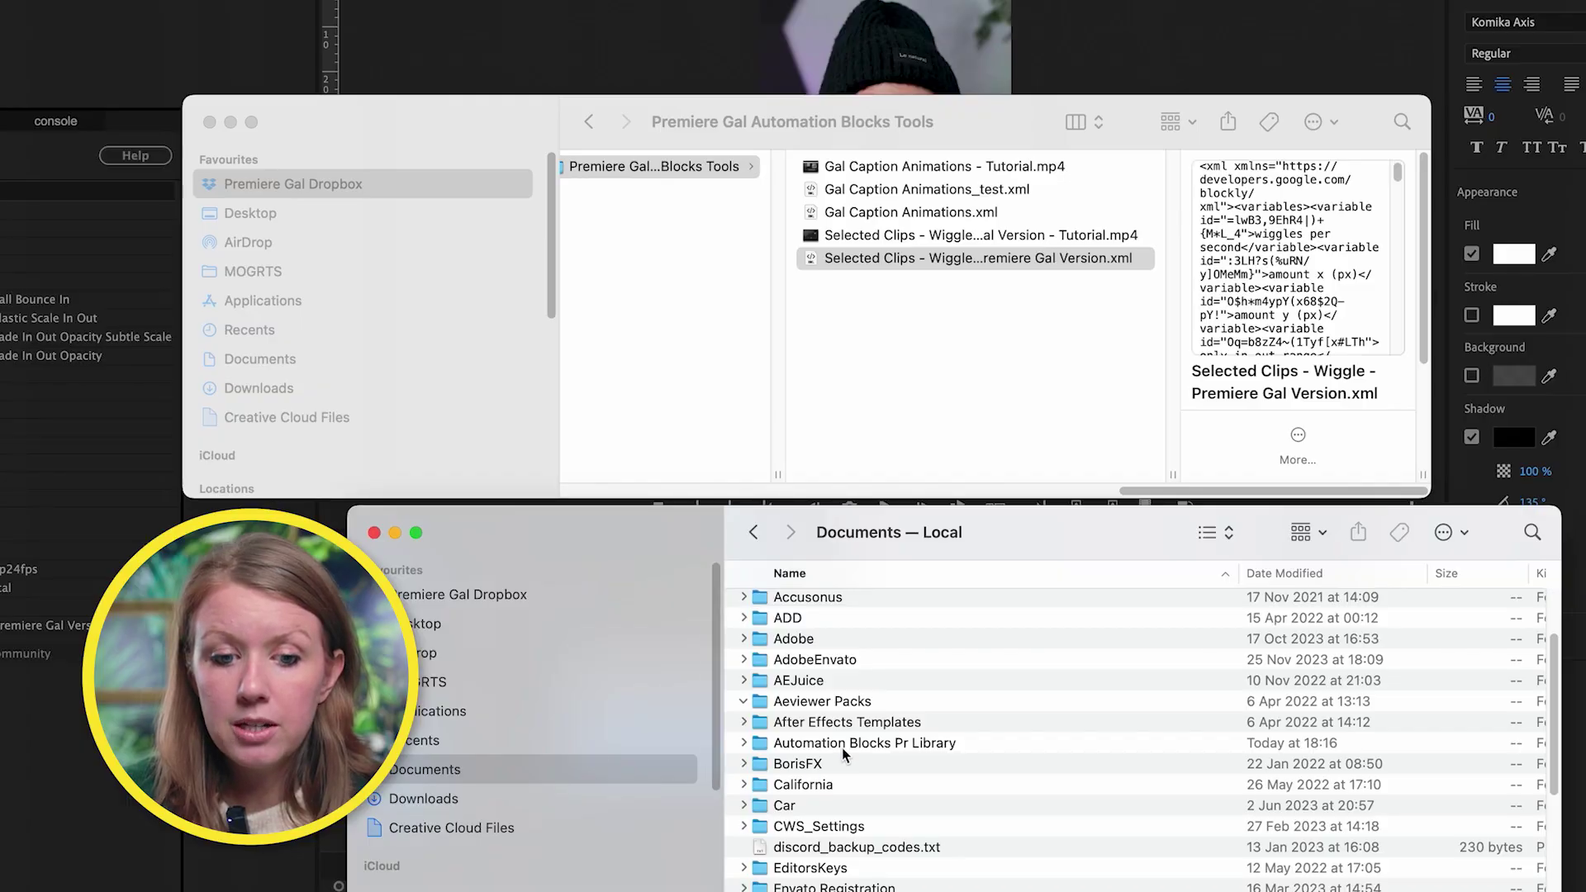
Open the Automation Blocks Pr Library folder and arrange it beside the Premiere Gal Automation Blocks Tools window
{"action": "double_click", "coordinate": [844, 743]}
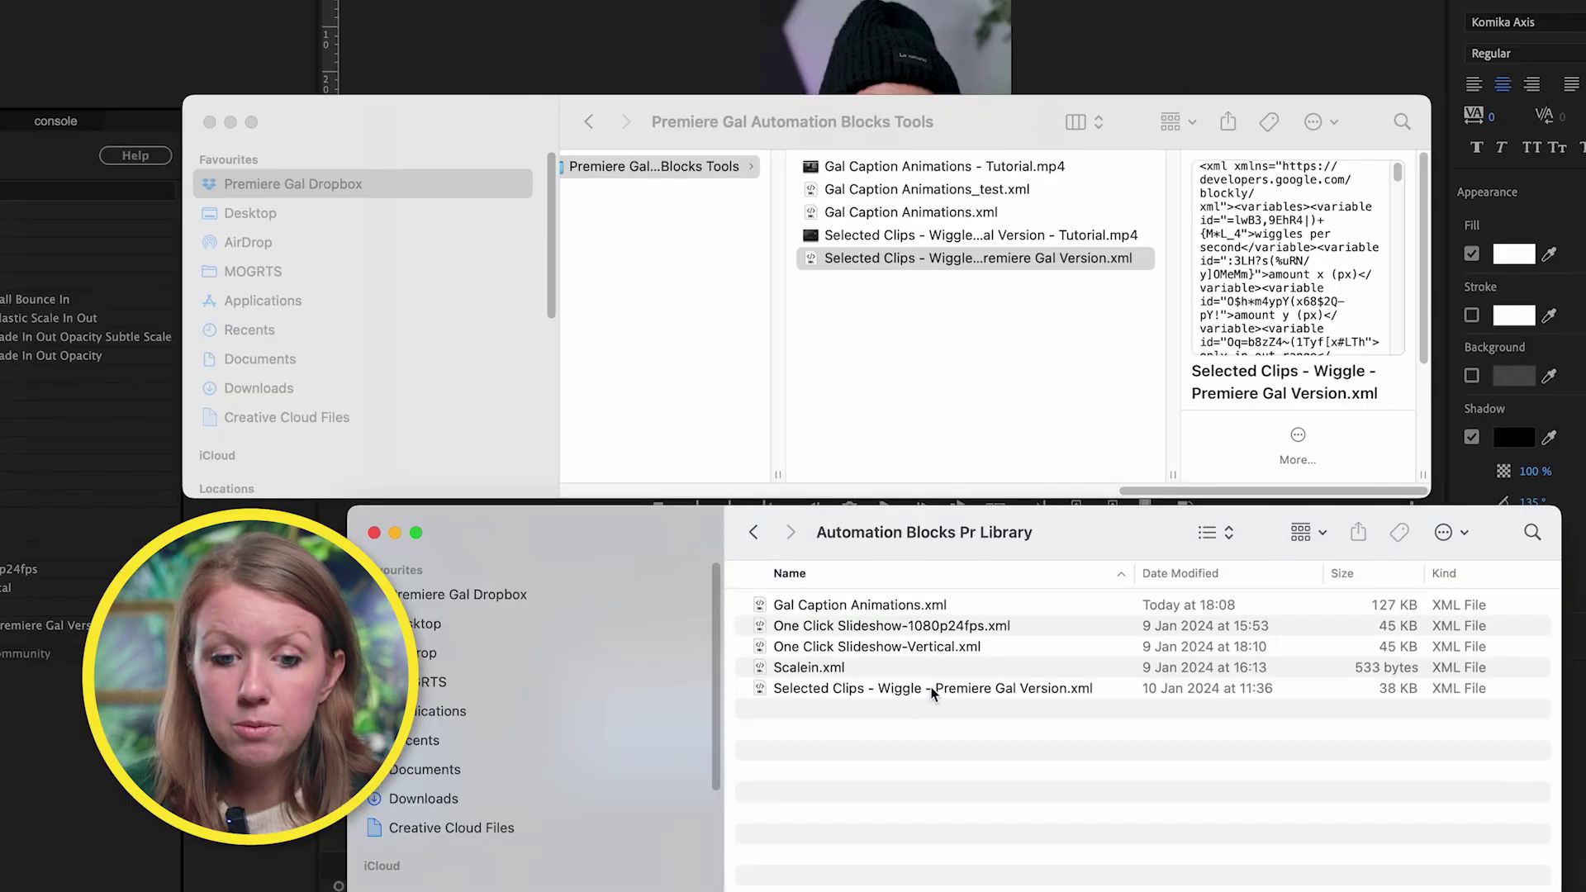
{"action": "left_click_drag", "start_coordinate": [886, 238], "coordinate": [892, 503]}
{"action": "left_click", "coordinate": [886, 216]}
{"action": "left_click_drag", "start_coordinate": [879, 742], "coordinate": [887, 207]}
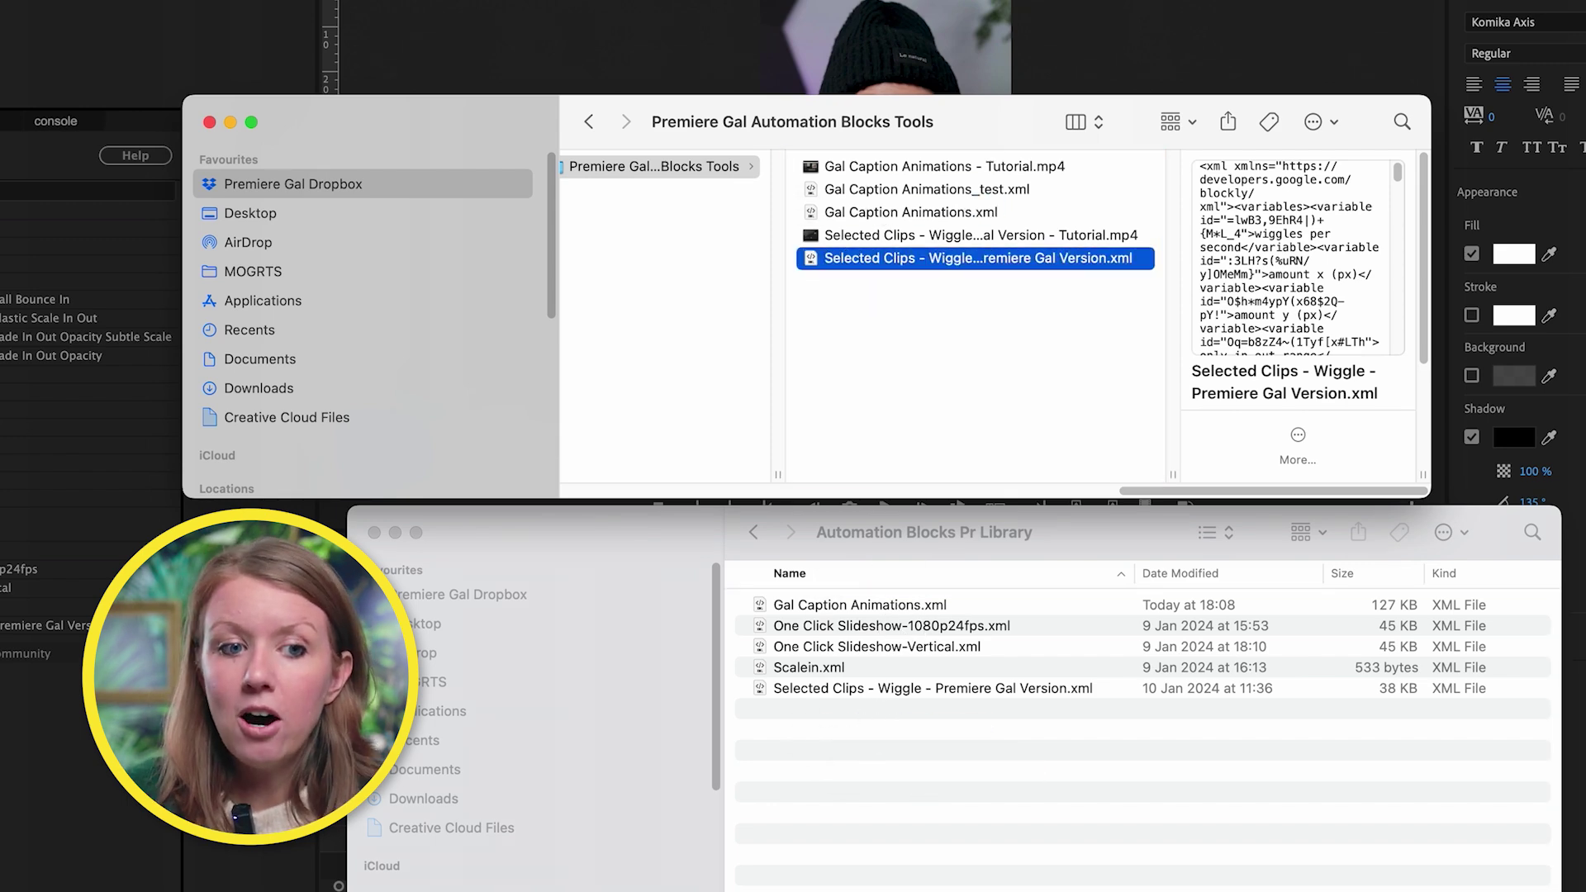